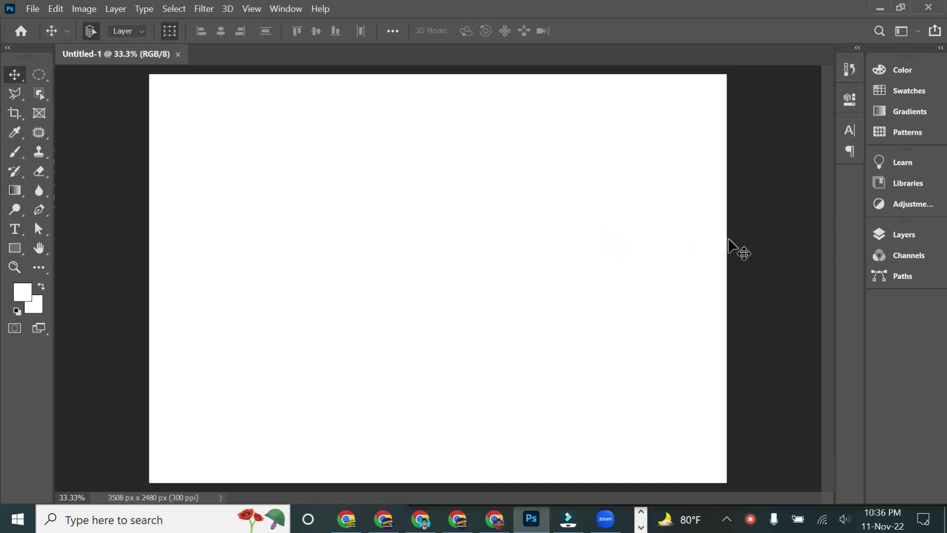
# Show the Layers panel with its lone Background layer and open the foreground colour picker.
pyautogui.click(905, 234)
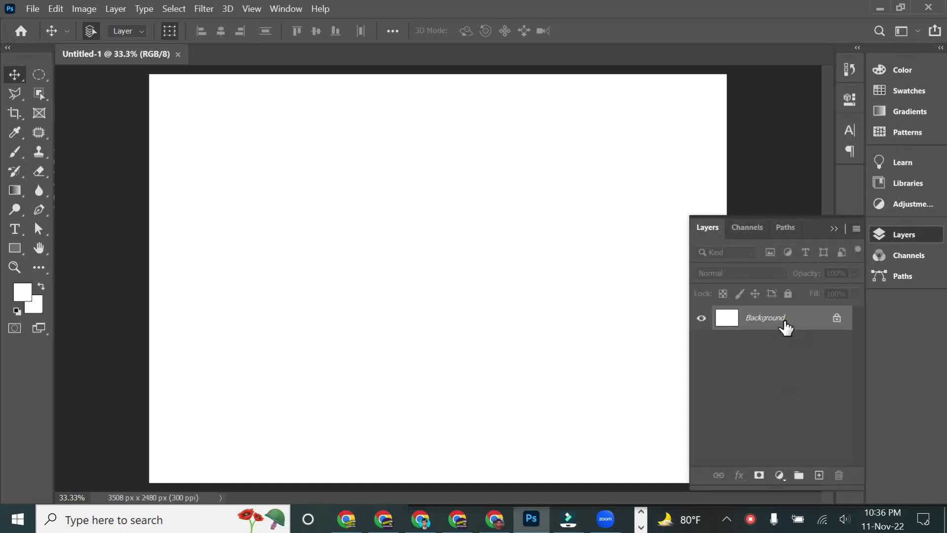
pyautogui.click(26, 292)
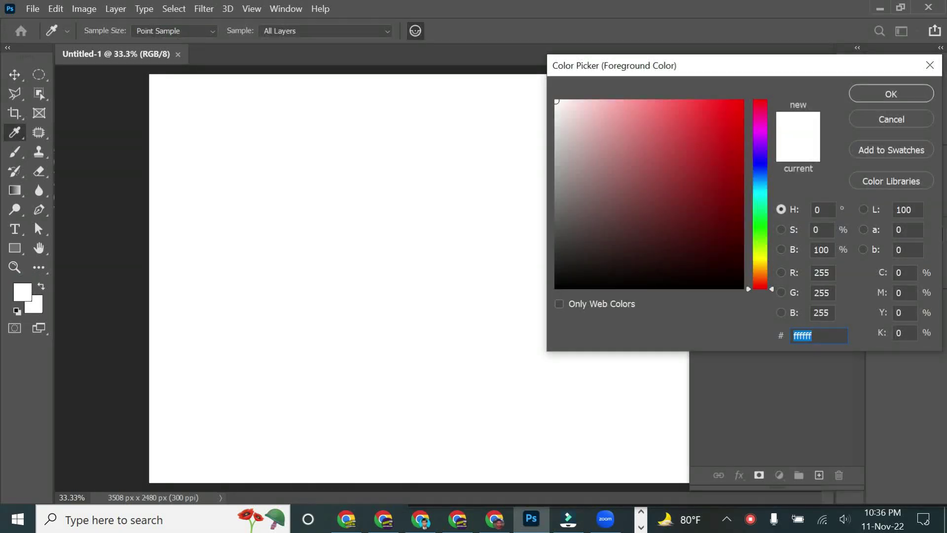
# Replace the hex value with f0e1a5 and confirm the pale-yellow foreground colour.
pyautogui.press('BackSpace')
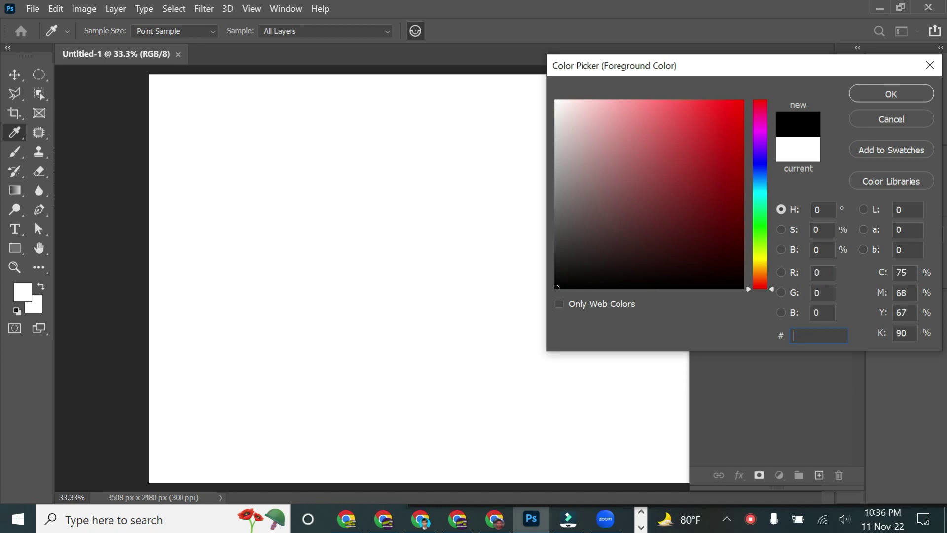
pyautogui.write('f')
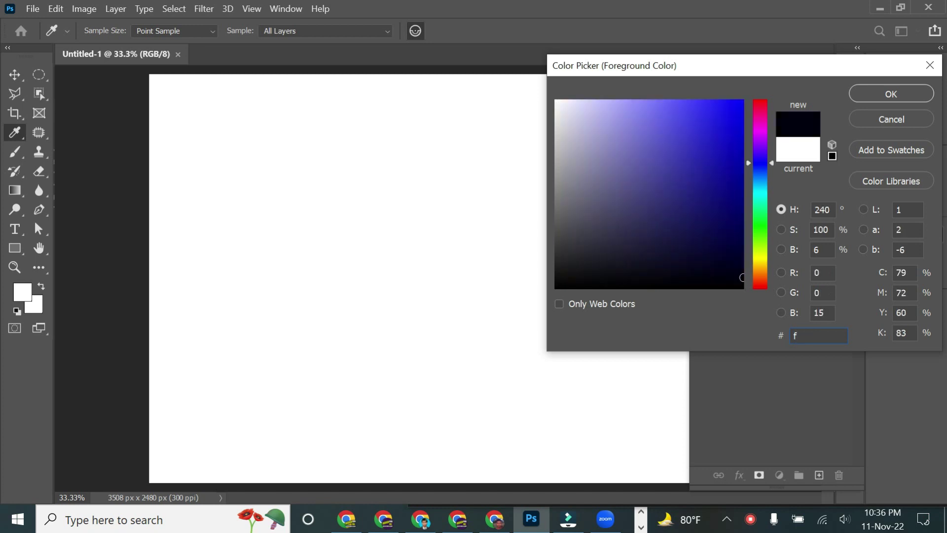
pyautogui.write('0e')
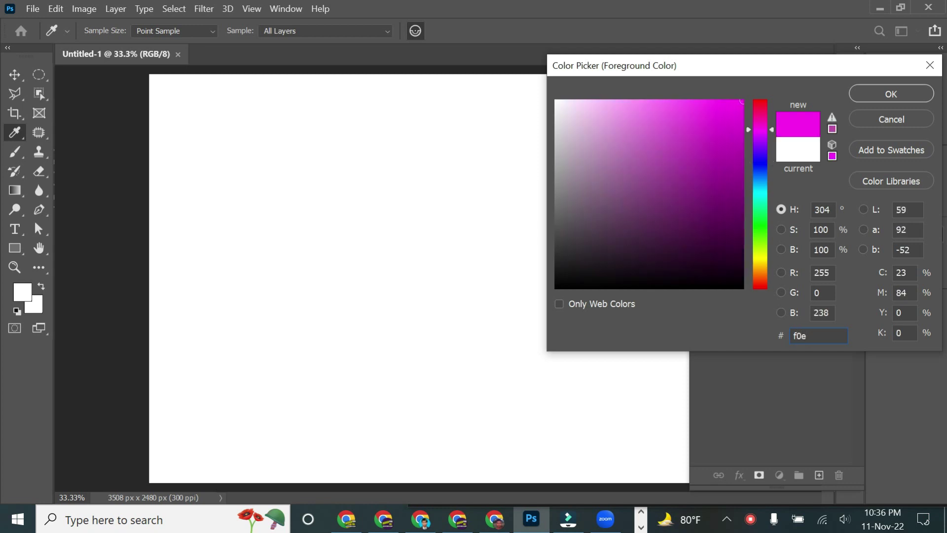
pyautogui.write('1')
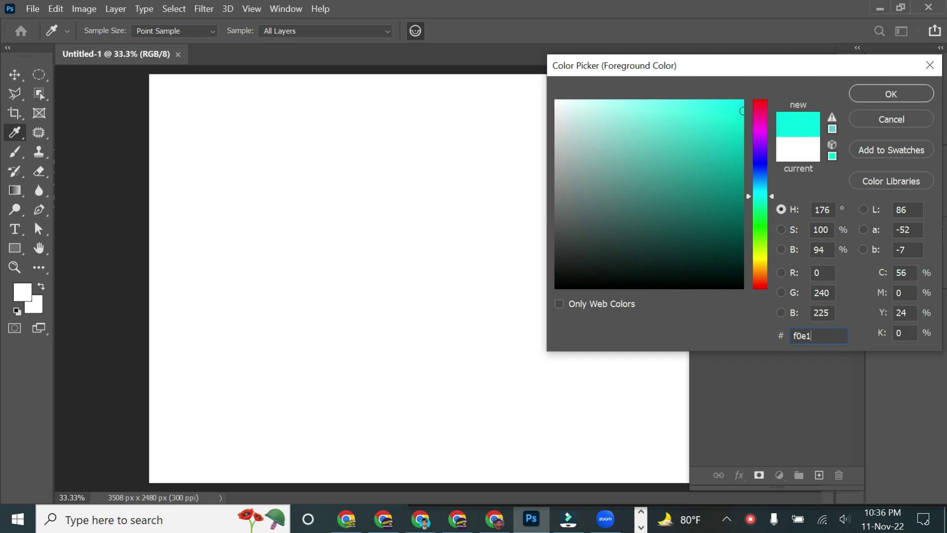
pyautogui.write('a')
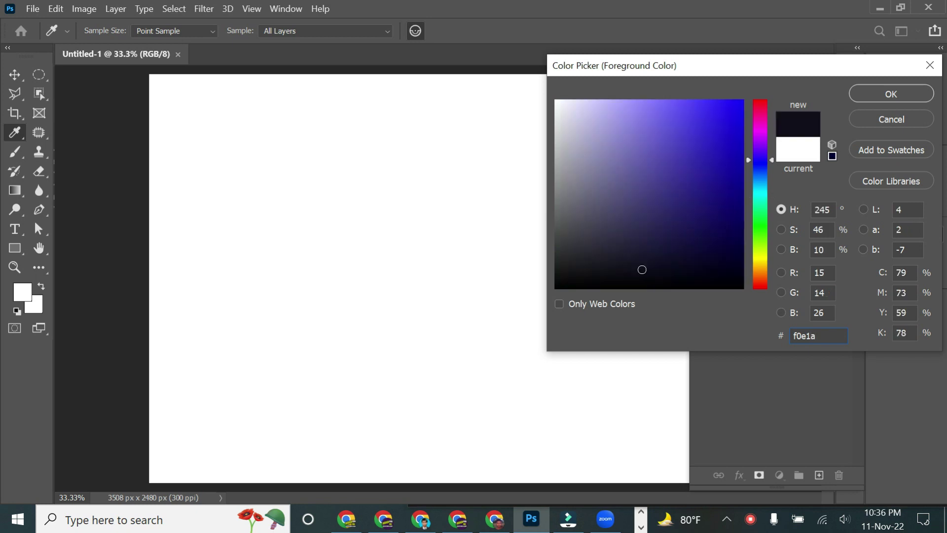
pyautogui.write('5')
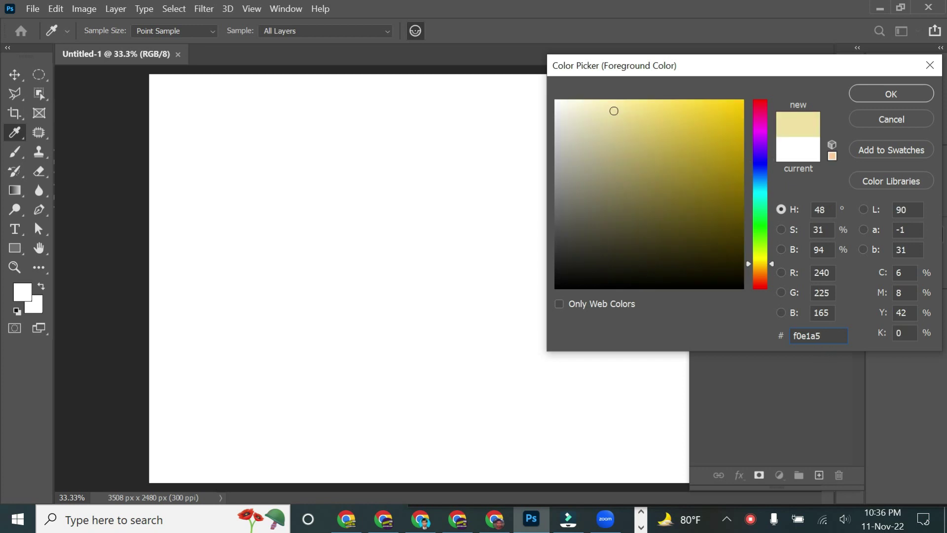
pyautogui.click(891, 94)
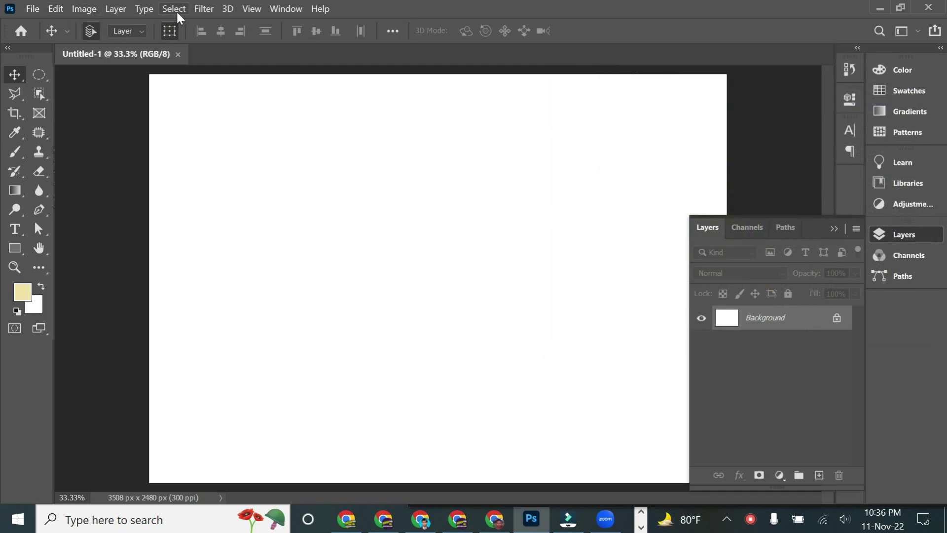
# Open Filter > Noise > Add Noise and settle the Amount at 44.83%.
pyautogui.click(201, 10)
pyautogui.moveTo(215, 205)
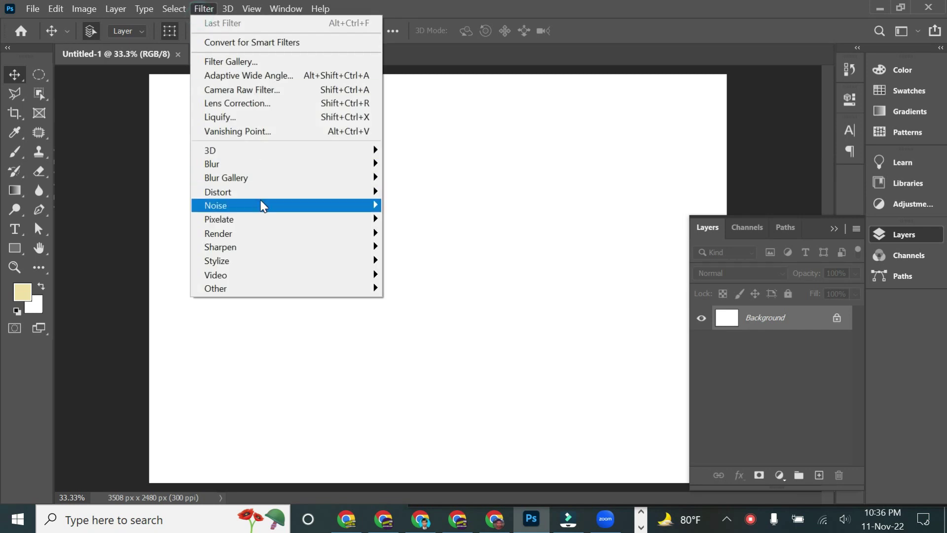
pyautogui.click(411, 205)
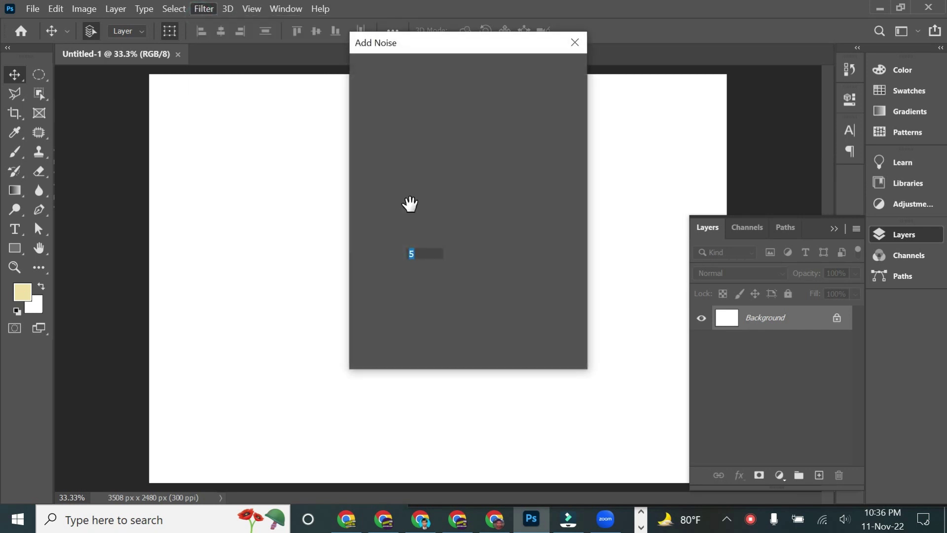
pyautogui.click(372, 277)
pyautogui.moveTo(371, 277); pyautogui.dragTo(437, 278)
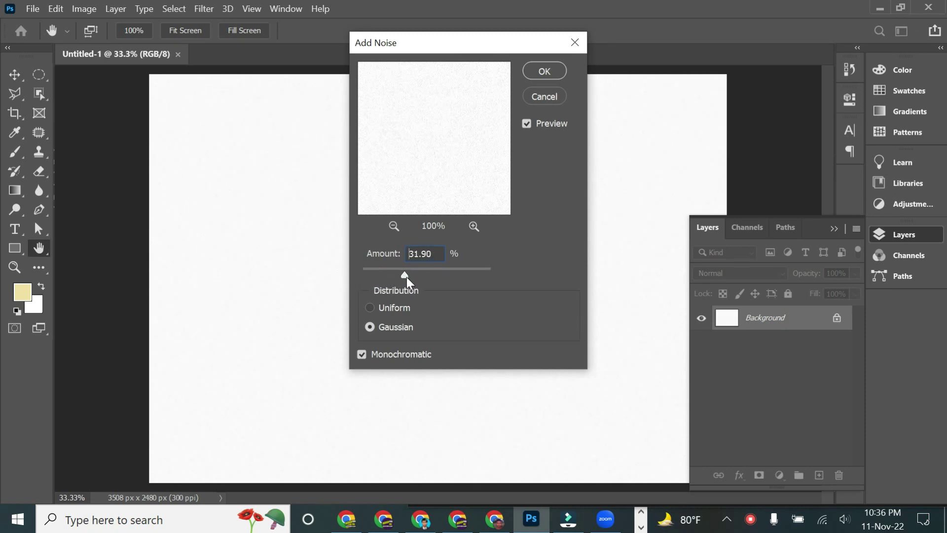
pyautogui.moveTo(445, 276); pyautogui.dragTo(408, 277)
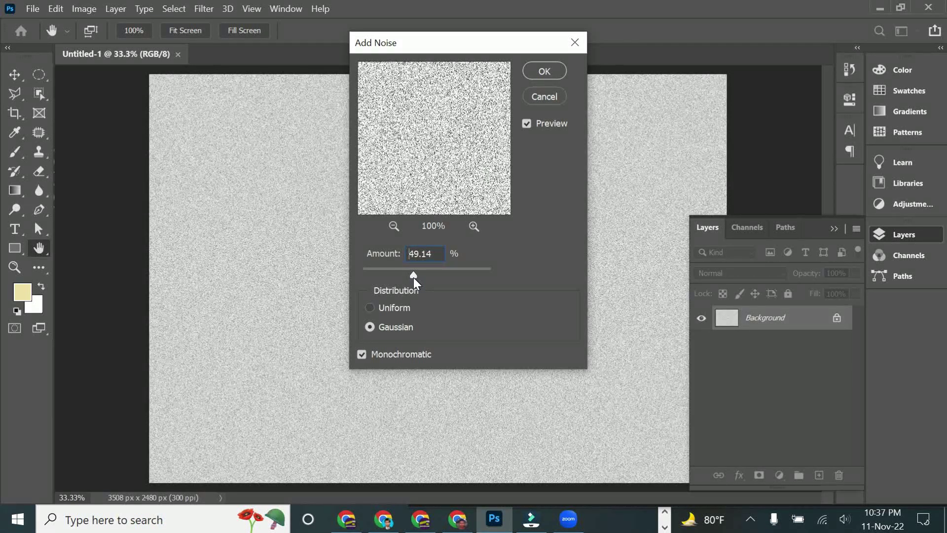
pyautogui.moveTo(410, 277)
pyautogui.mouseDown()
pyautogui.moveTo(386, 277)
pyautogui.moveTo(407, 277)
pyautogui.mouseUp()
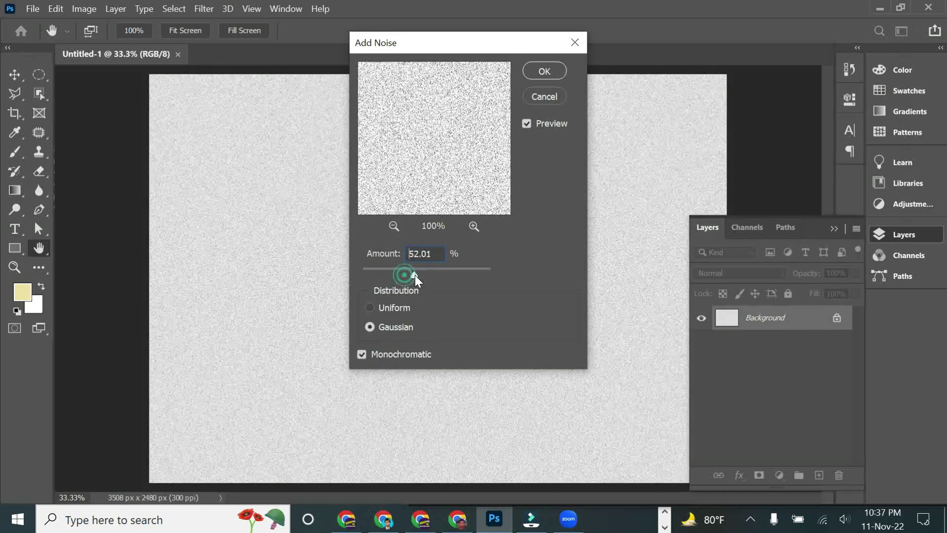
pyautogui.moveTo(415, 276); pyautogui.dragTo(418, 275)
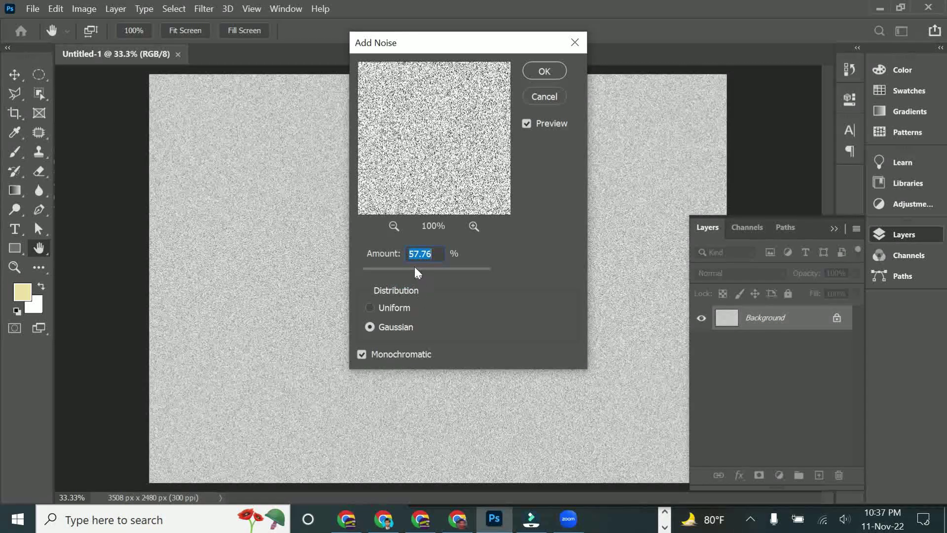
pyautogui.moveTo(411, 275); pyautogui.dragTo(412, 274)
# Keep Gaussian distribution and Monochromatic, then apply the noise to the Background.
pyautogui.click(369, 307)
pyautogui.click(370, 326)
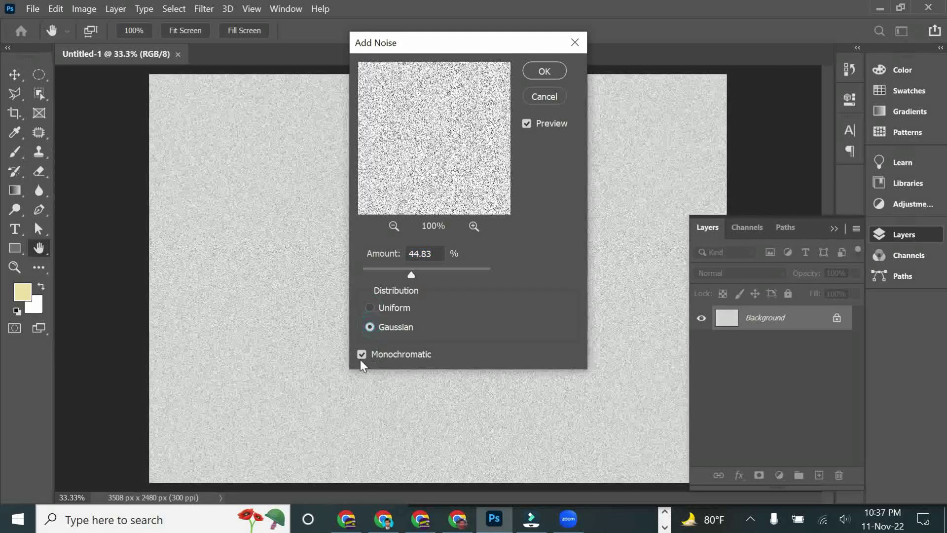
pyautogui.click(360, 357)
pyautogui.click(360, 357)
pyautogui.click(546, 71)
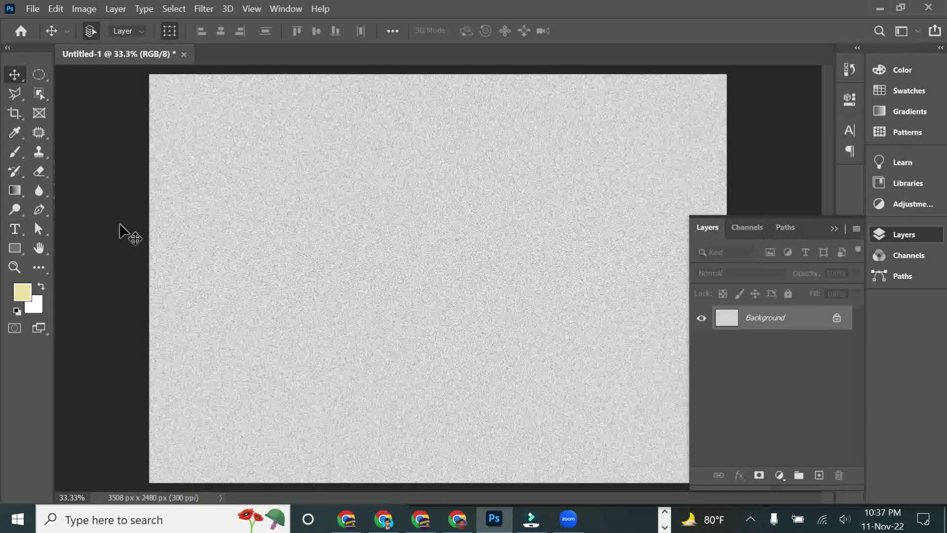
# Type a navy letter 'm' in Bauhaus 93 and commit it.
pyautogui.click(16, 229)
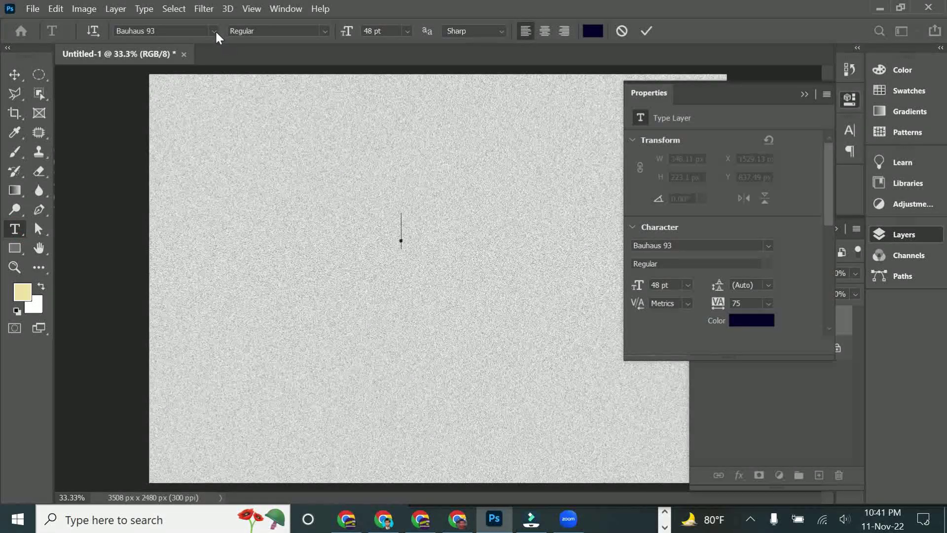
pyautogui.click(215, 29)
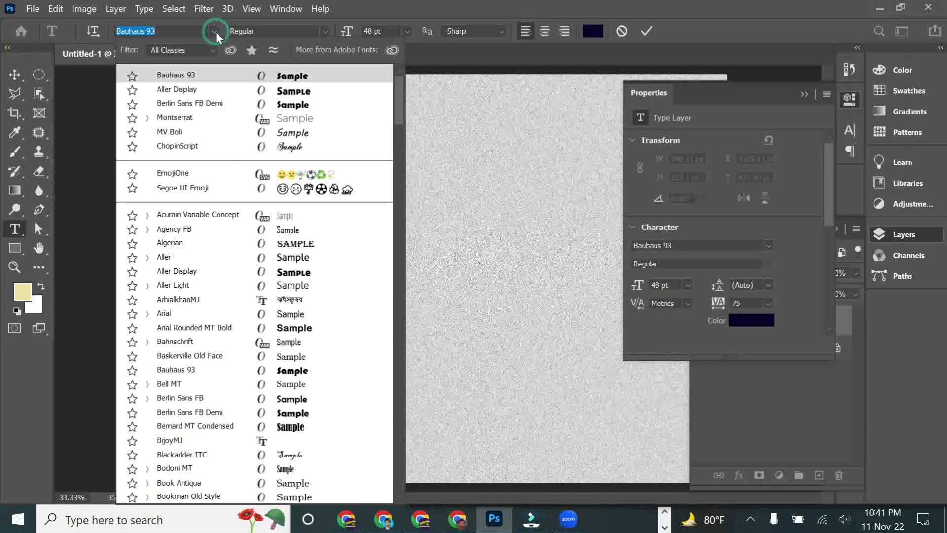
pyautogui.click(192, 371)
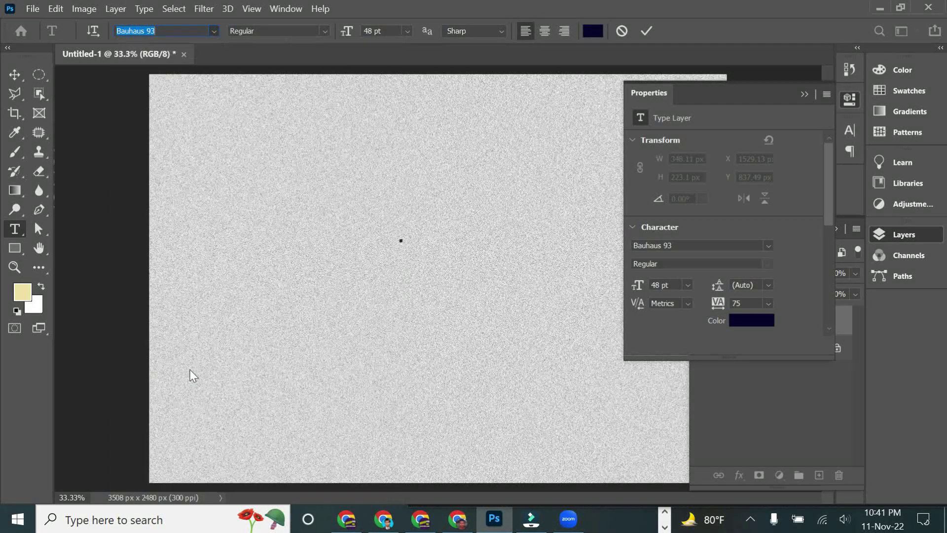
pyautogui.write('m')
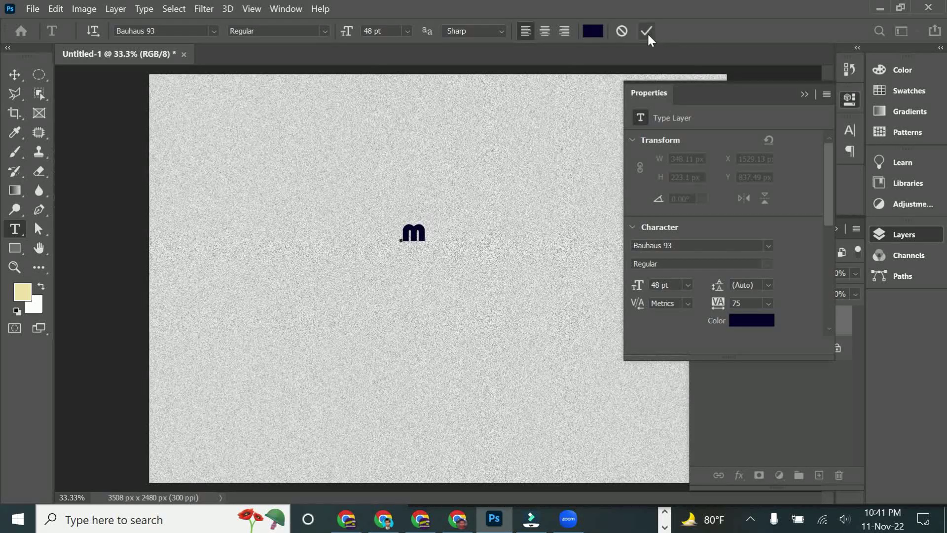
pyautogui.hotkey('ctrl', 'Return')
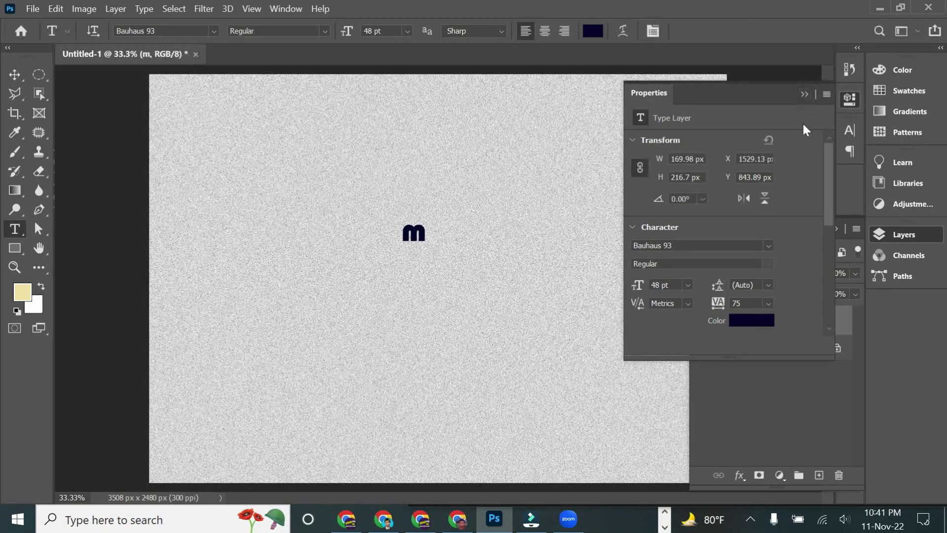
# Reveal the Layers panel and select the m layer with the Move tool.
pyautogui.click(804, 94)
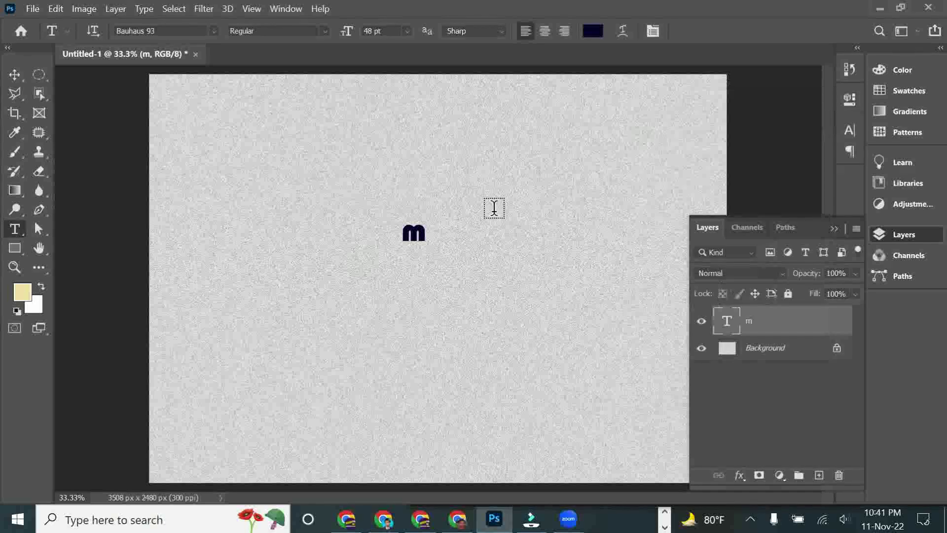
pyautogui.click(15, 75)
pyautogui.click(281, 209)
pyautogui.click(414, 233)
pyautogui.click(427, 241)
# Scale the m up several times, commit, and move it toward the centre.
pyautogui.moveTo(480, 294)
pyautogui.mouseDown()
pyautogui.moveTo(445, 256)
pyautogui.moveTo(450, 262)
pyautogui.mouseUp()
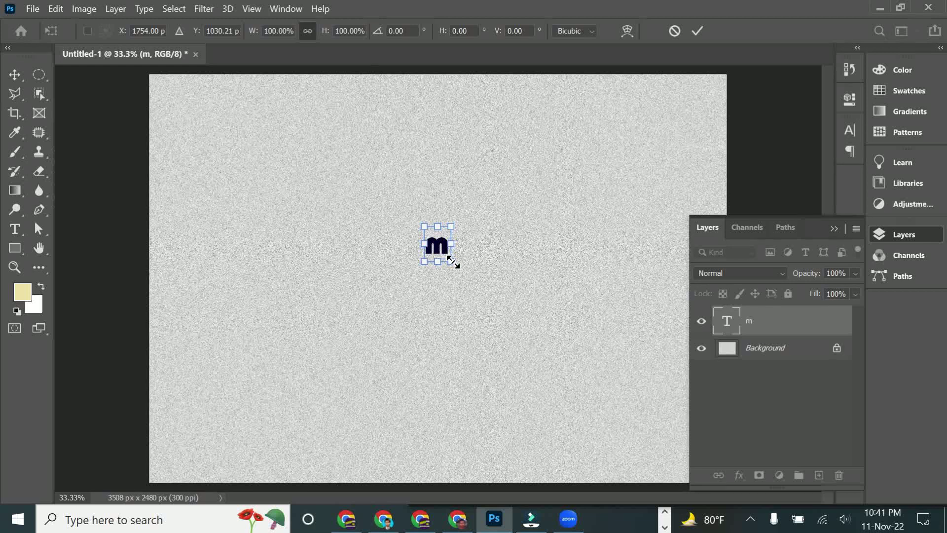
pyautogui.moveTo(451, 262); pyautogui.dragTo(534, 356)
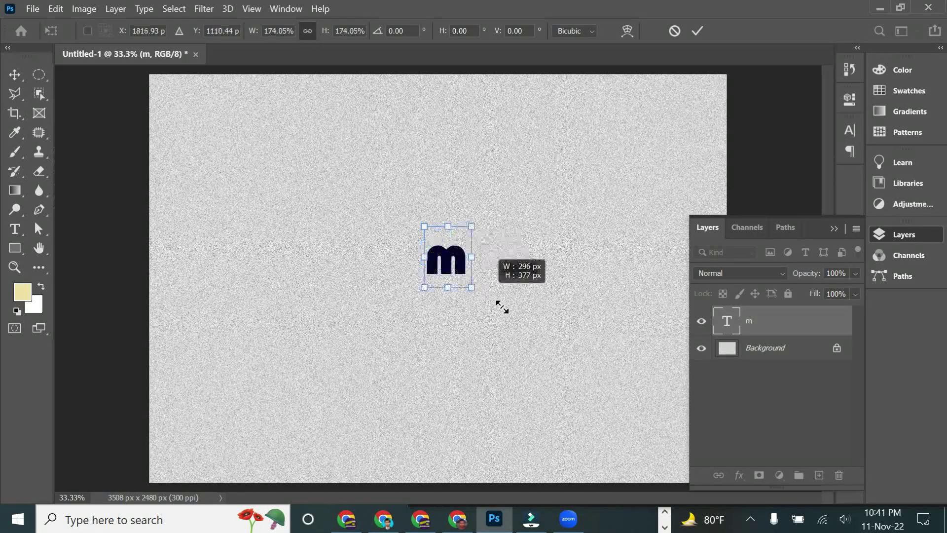
pyautogui.moveTo(534, 356); pyautogui.dragTo(572, 415)
pyautogui.click(697, 29)
pyautogui.click(518, 333)
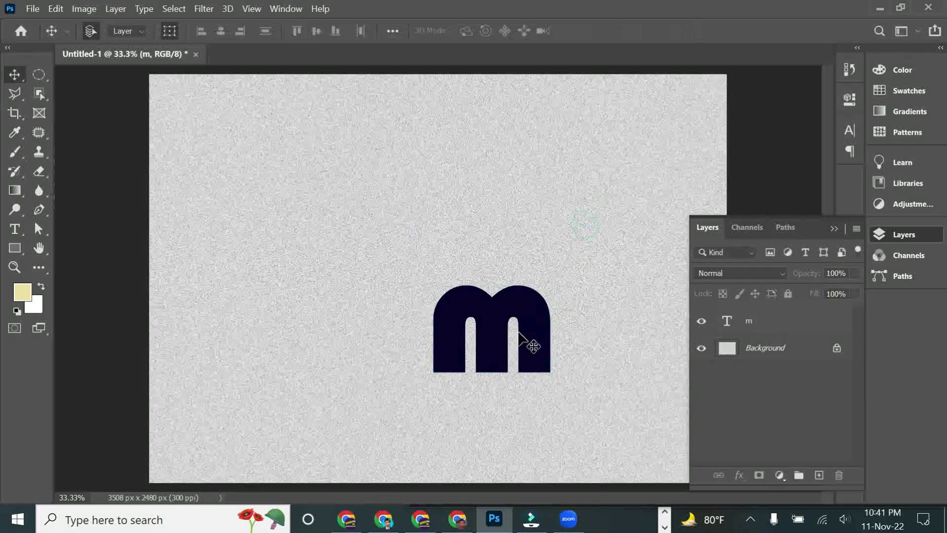
pyautogui.moveTo(501, 315); pyautogui.dragTo(440, 263)
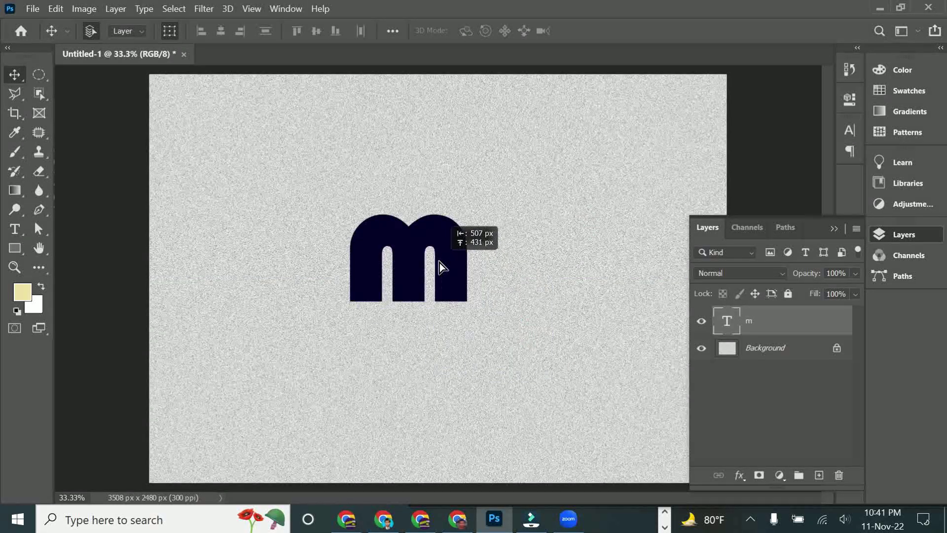
pyautogui.click(543, 309)
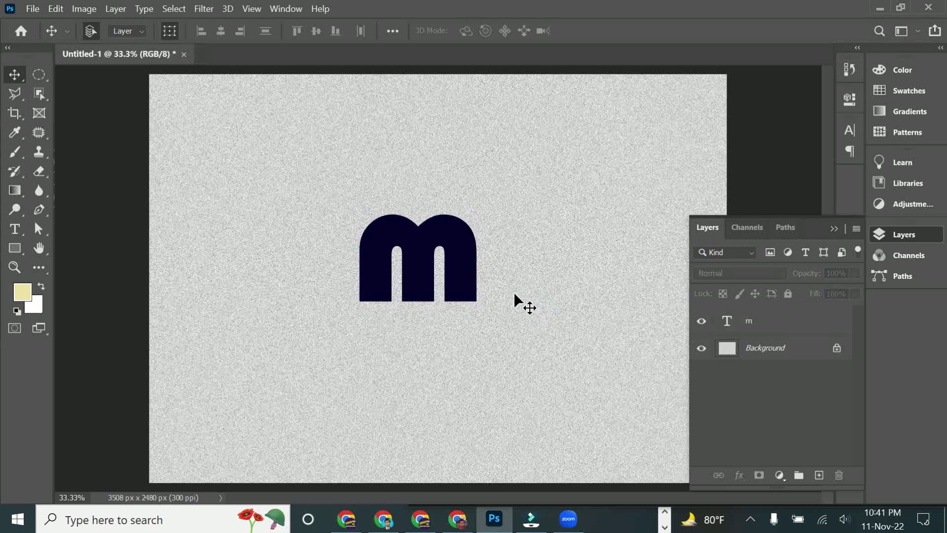
# Re-enter and commit the m text, then nudge it slightly downward.
pyautogui.doubleClick(459, 293)
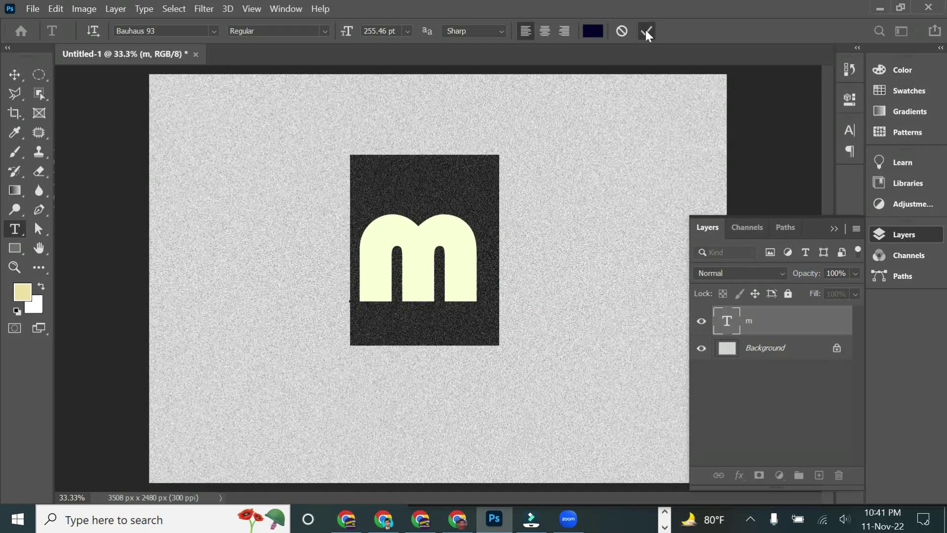
pyautogui.click(646, 32)
pyautogui.press('v')
pyautogui.moveTo(453, 311)
pyautogui.mouseDown()
pyautogui.moveTo(494, 344)
pyautogui.moveTo(479, 306)
pyautogui.mouseUp()
# Free Transform the m to about 111% and centre it on the canvas.
pyautogui.hotkey('ctrl', 't')
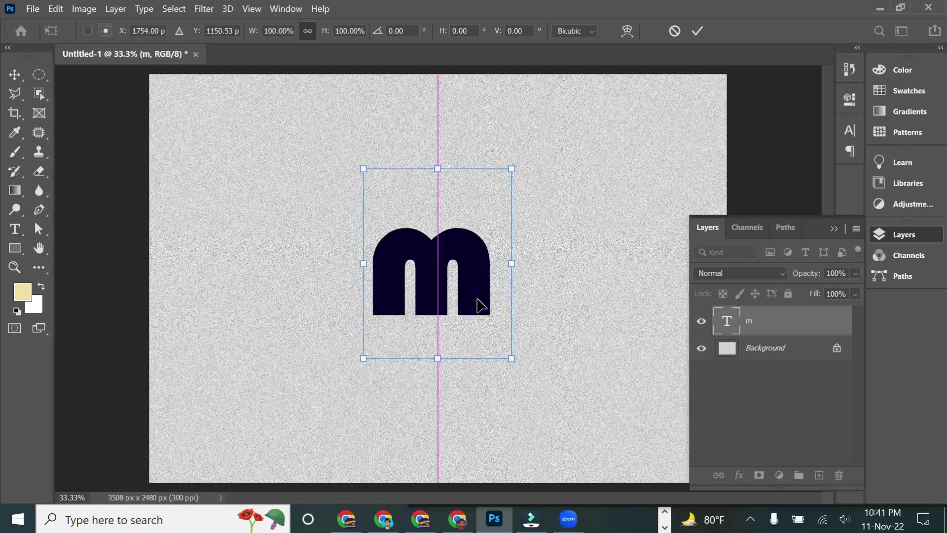
pyautogui.moveTo(513, 359); pyautogui.dragTo(541, 388)
pyautogui.click(697, 30)
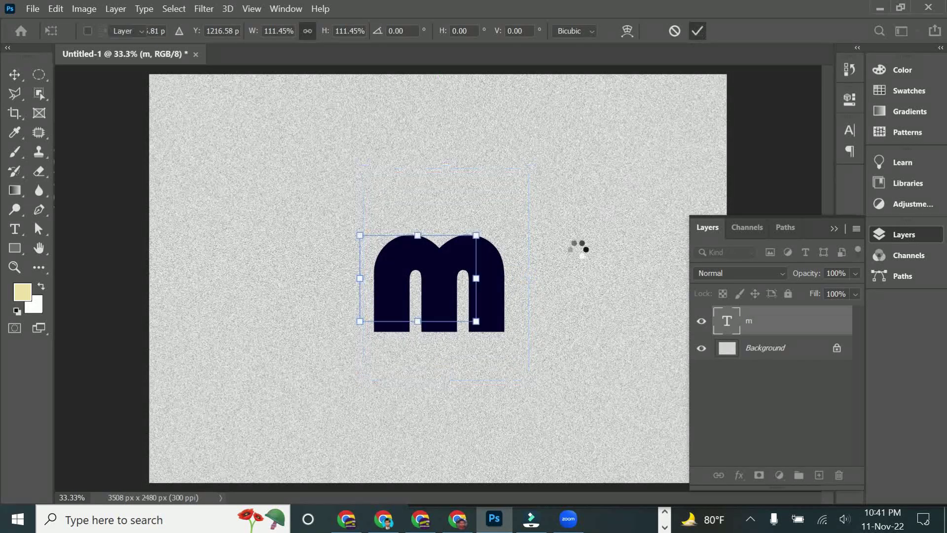
pyautogui.moveTo(487, 291)
pyautogui.mouseDown()
pyautogui.moveTo(474, 279)
pyautogui.moveTo(489, 274)
pyautogui.moveTo(489, 283)
pyautogui.mouseUp()
pyautogui.click(586, 310)
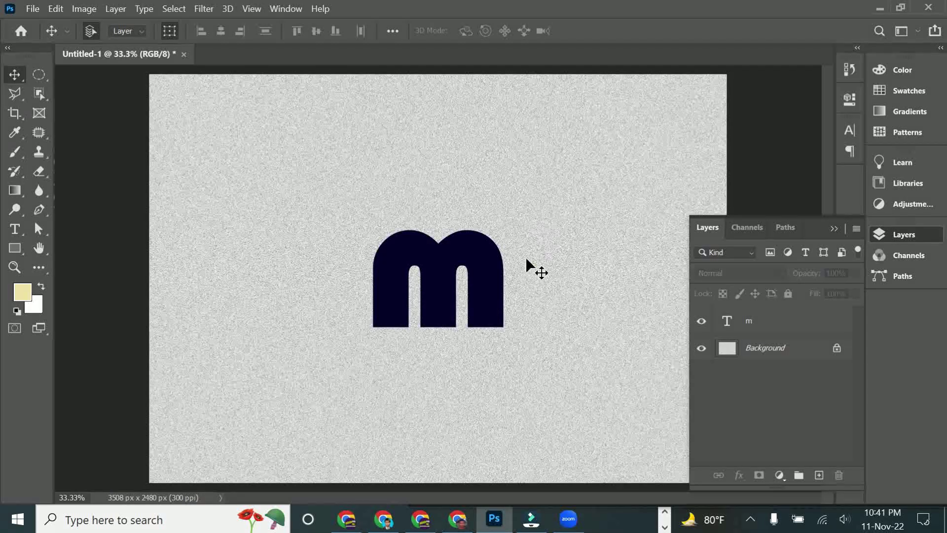
# Alt-drag an 'm copy' off the original and nudge it with Shift+arrow keys.
pyautogui.moveTo(491, 286); pyautogui.dragTo(478, 277)
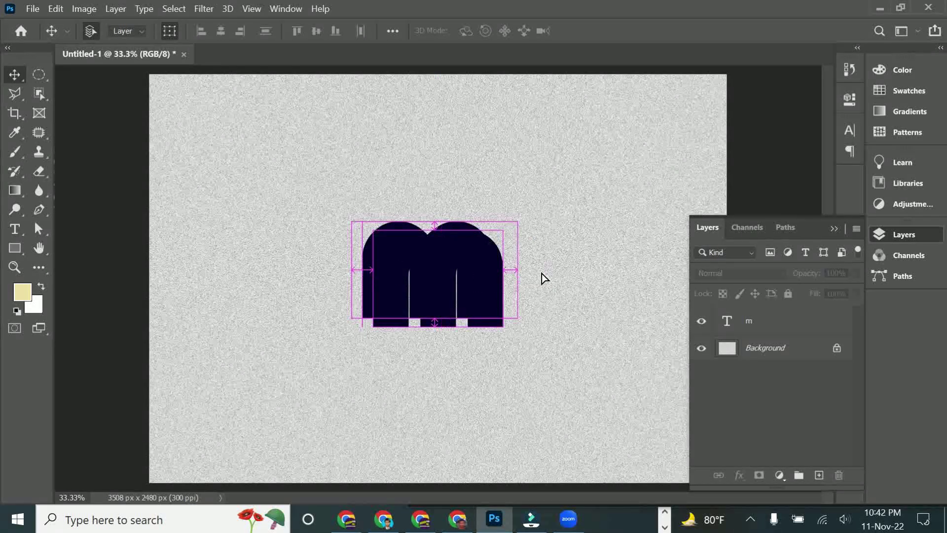
pyautogui.click(579, 265)
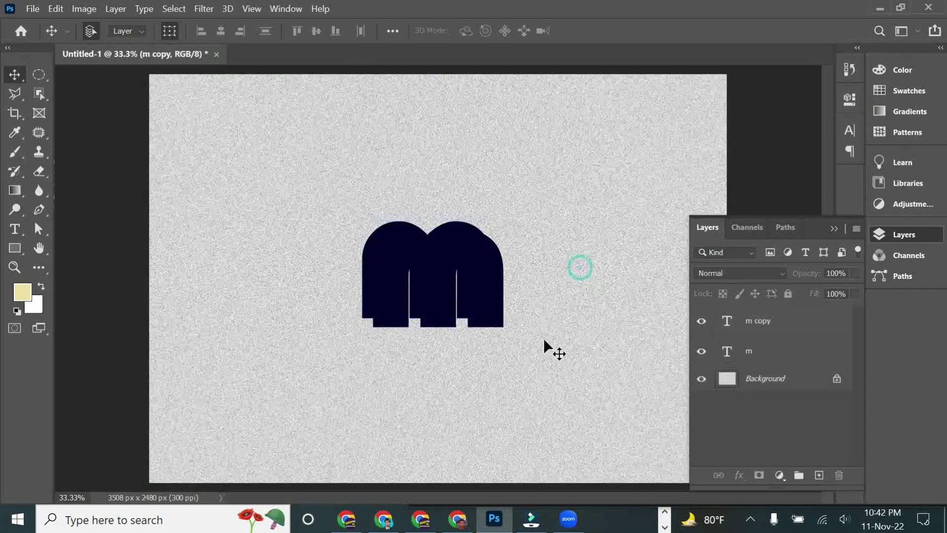
pyautogui.click(474, 288)
pyautogui.hotkey('shift', 'Right')
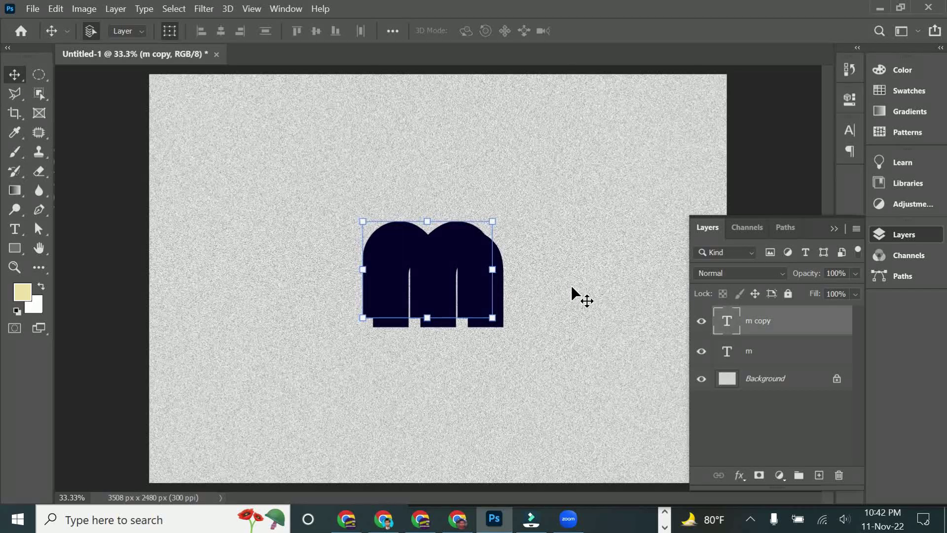
pyautogui.hotkey('shift', 'Up')
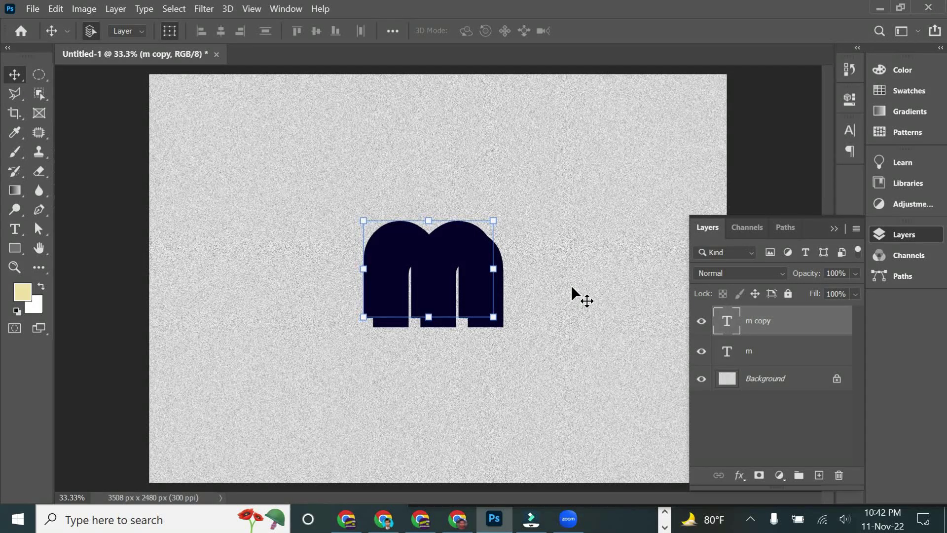
pyautogui.click(573, 280)
pyautogui.click(478, 298)
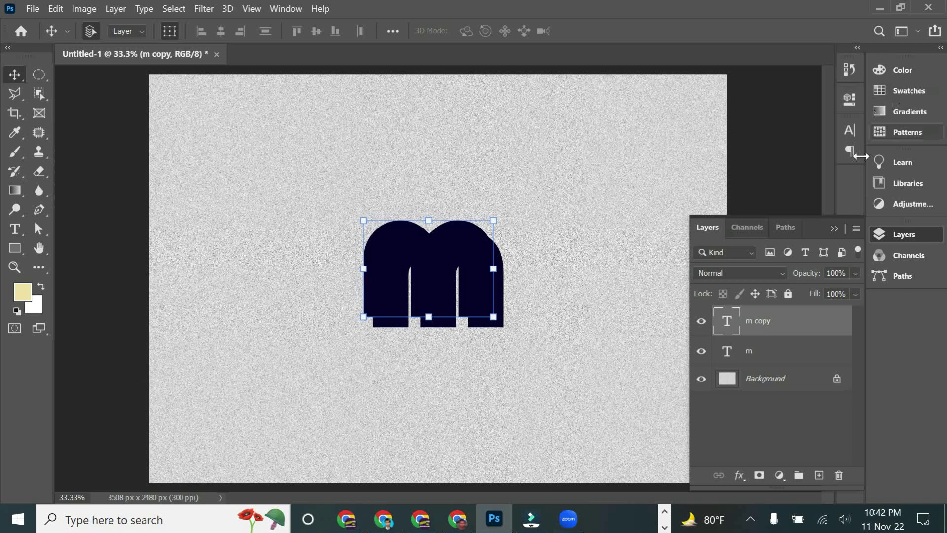
# In the Character panel, raise the m copy's colour Brightness to 83%, giving blue 1c0fd4.
pyautogui.click(850, 128)
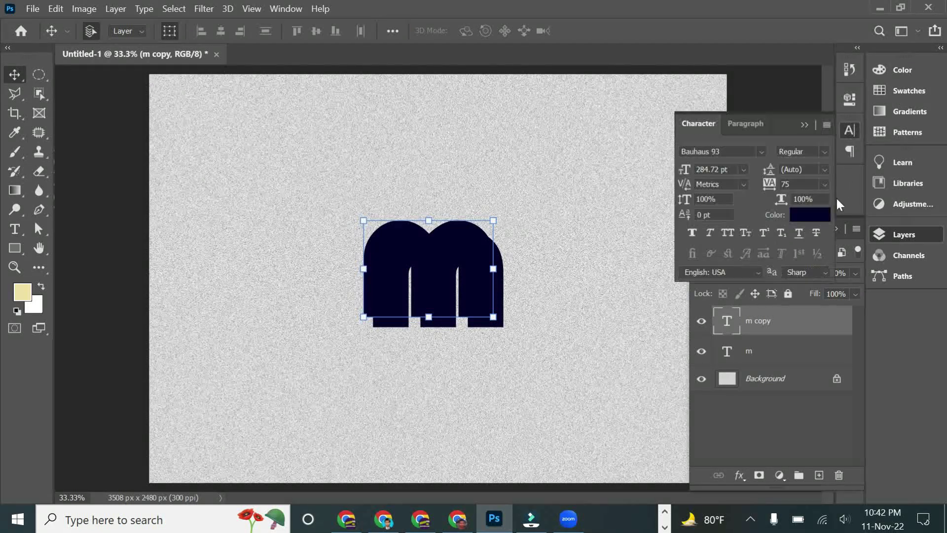
pyautogui.click(811, 216)
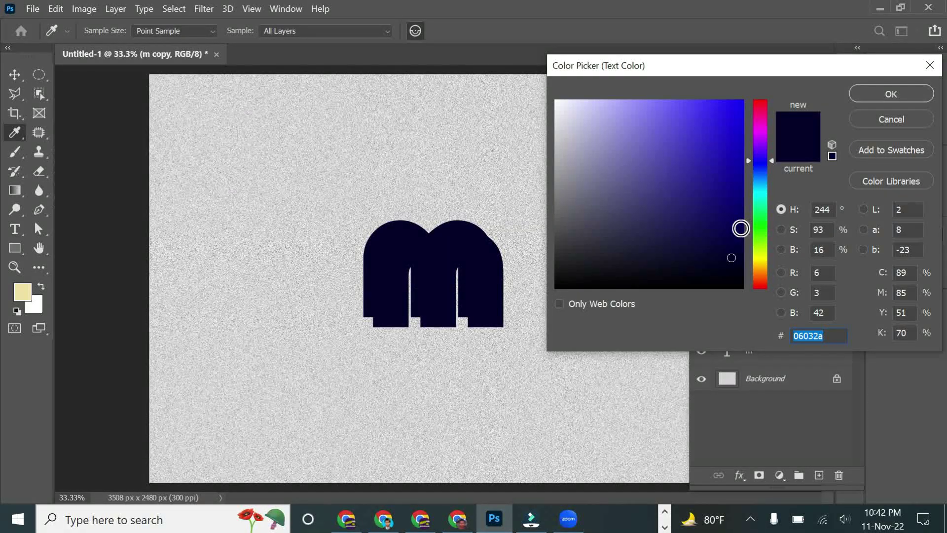
pyautogui.click(823, 249)
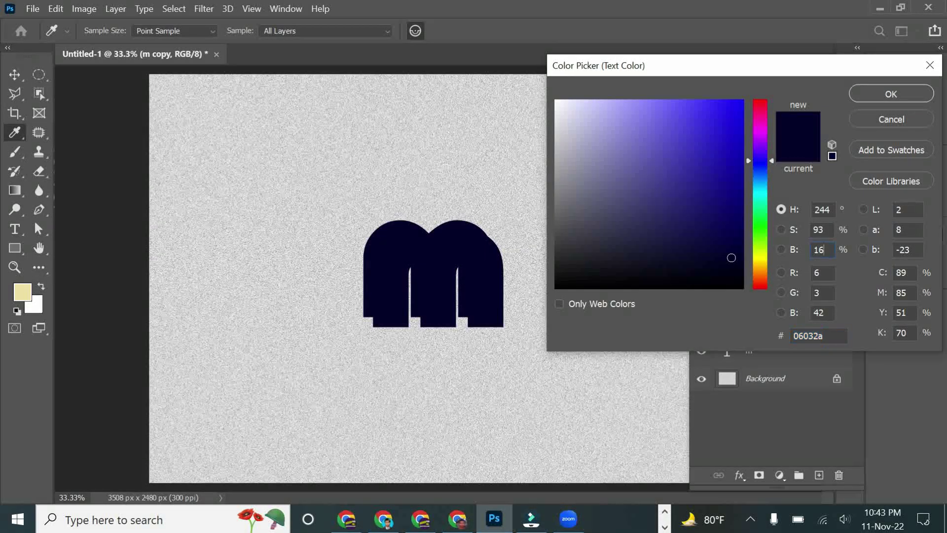
pyautogui.press('Up')
pyautogui.press('Up')
pyautogui.press('Up')
pyautogui.press('Up')
pyautogui.press('Up')
pyautogui.press('Up')
pyautogui.press('Up')
pyautogui.press('Up')
pyautogui.press('Up')
pyautogui.press('Up')
pyautogui.press('Up')
pyautogui.press('Up')
pyautogui.press('Up')
pyautogui.press('Up')
pyautogui.press('Up')
pyautogui.press('Up')
pyautogui.press('Up')
pyautogui.press('Up')
pyautogui.press('Up')
pyautogui.press('Up')
pyautogui.press('Up')
pyautogui.press('Up')
pyautogui.press('Up')
pyautogui.press('Up')
pyautogui.press('Up')
pyautogui.press('Up')
pyautogui.press('Up')
pyautogui.press('Up')
pyautogui.press('Up')
pyautogui.press('Up')
pyautogui.press('Up')
pyautogui.press('Up')
pyautogui.press('Up')
pyautogui.press('Up')
pyautogui.press('Up')
pyautogui.press('Up')
pyautogui.press('Up')
pyautogui.press('Up')
pyautogui.press('Up')
pyautogui.press('Up')
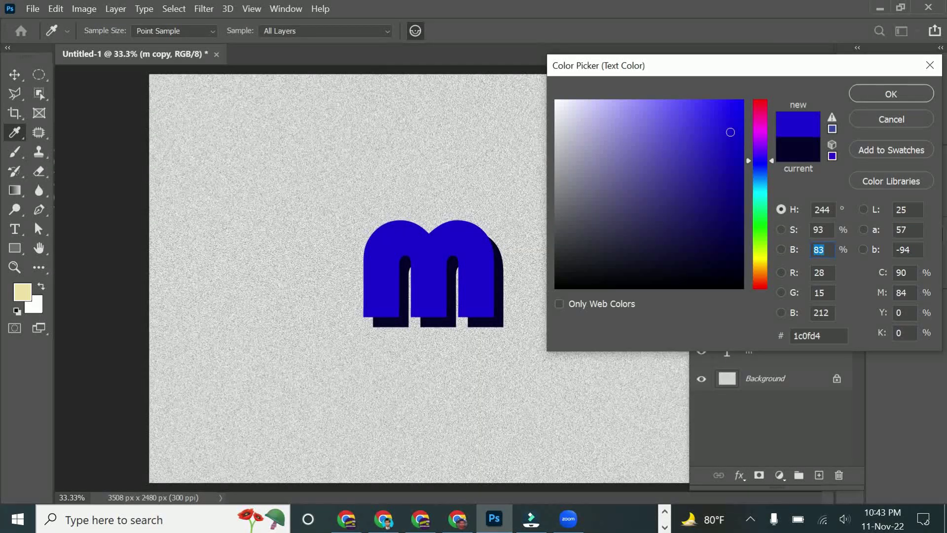
pyautogui.click(891, 94)
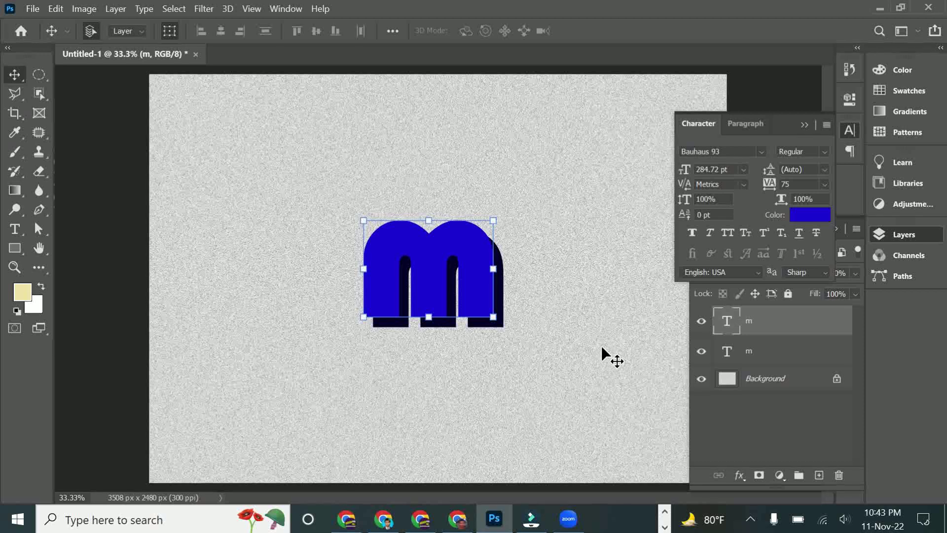
pyautogui.click(613, 294)
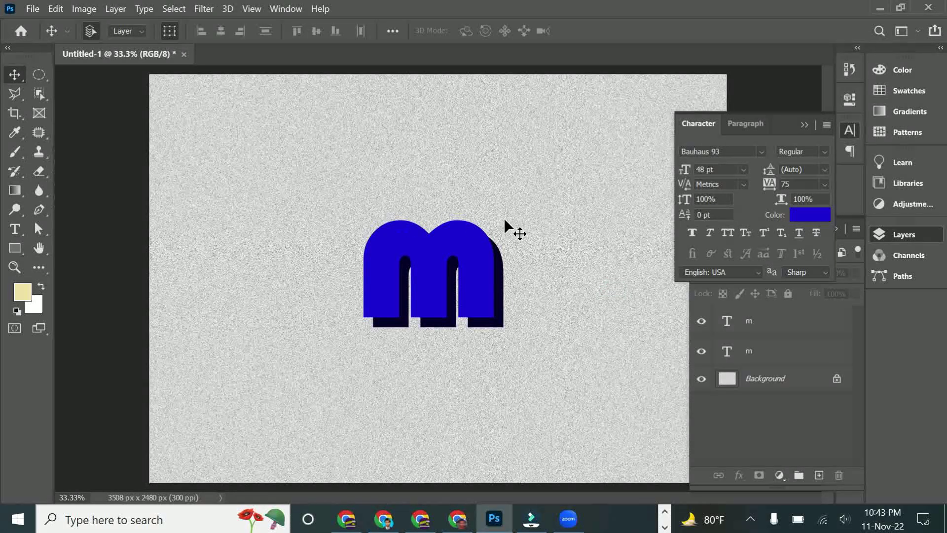
# Zoom in twice to 100% and scroll down to the base of the m.
pyautogui.hotkey('ctrl', '+')
pyautogui.hotkey('ctrl', '+')
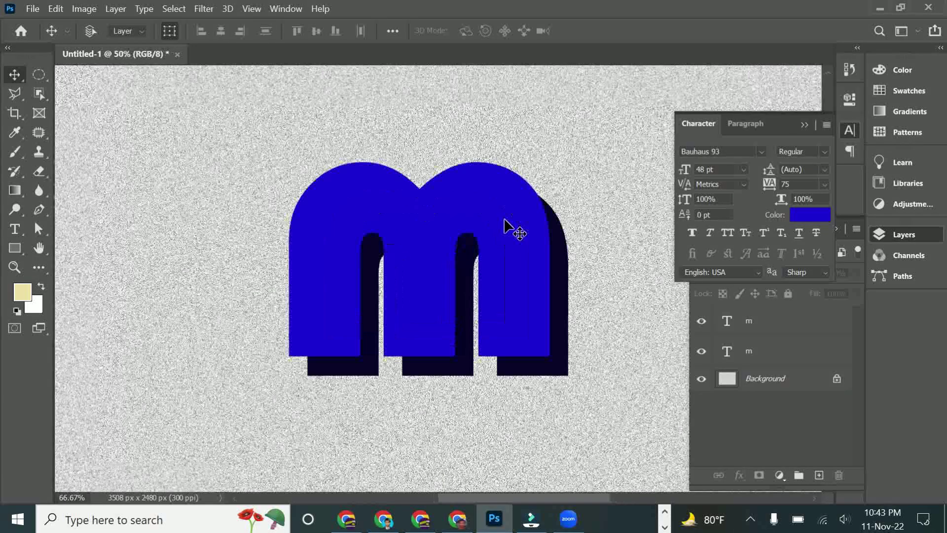
pyautogui.hotkey('ctrl', '+')
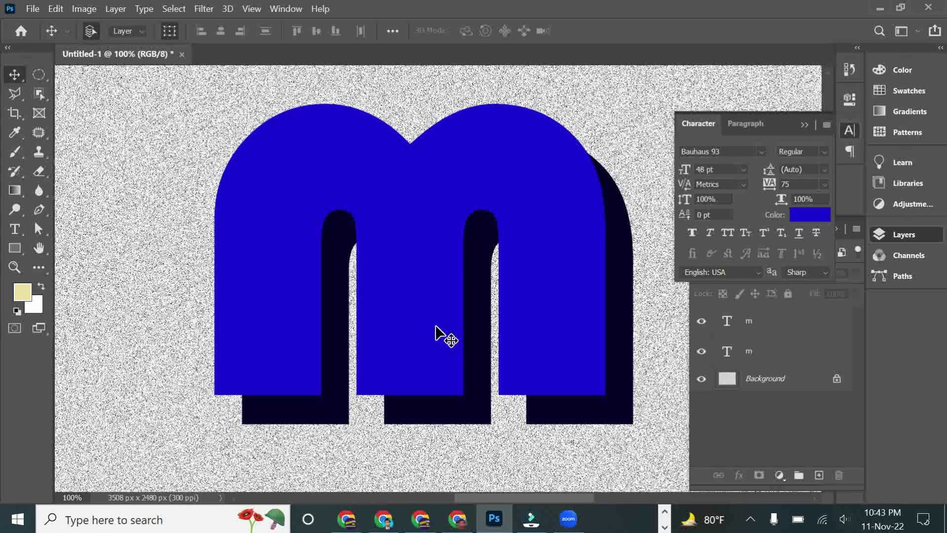
pyautogui.scroll(-3, 148, 283)
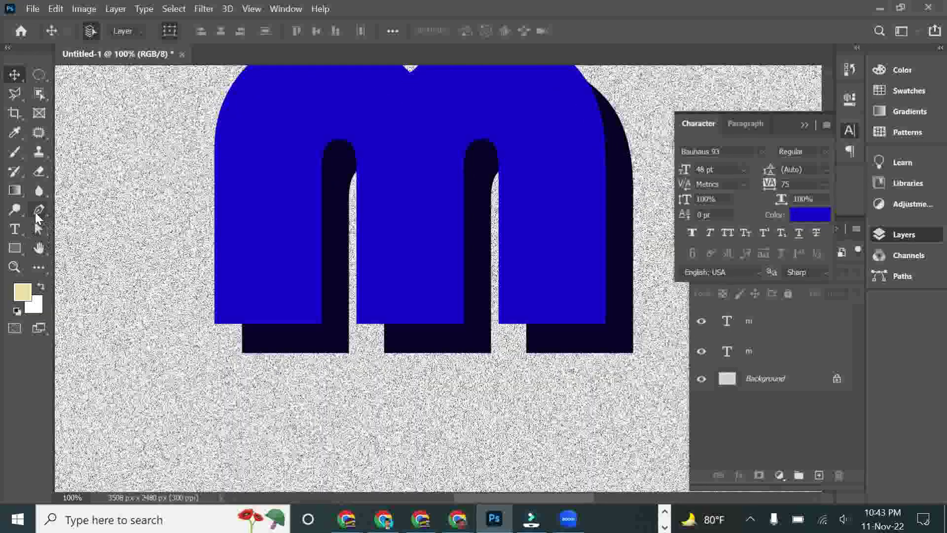
# Draw a closed four-point Pen shape joining the left leg's base to its navy depth.
pyautogui.click(38, 211)
pyautogui.rightClick(38, 211)
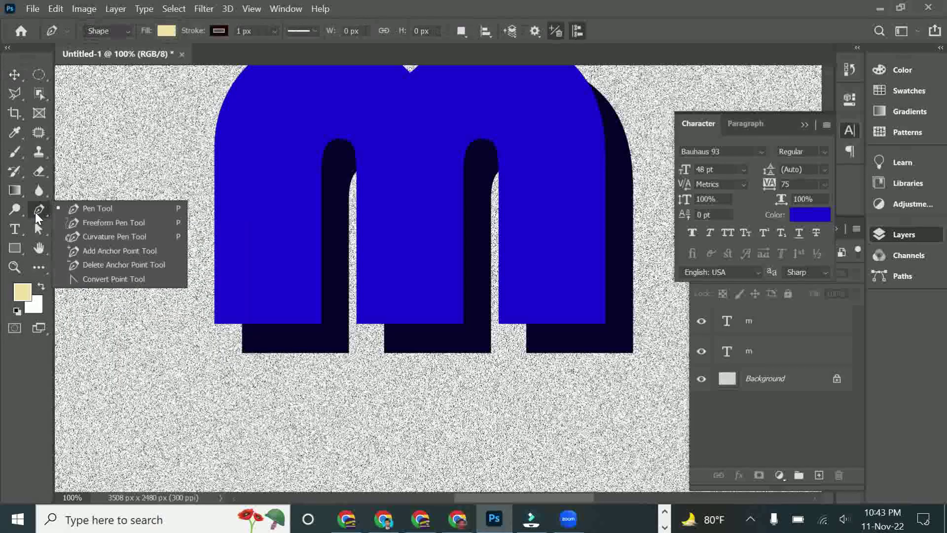
pyautogui.click(84, 213)
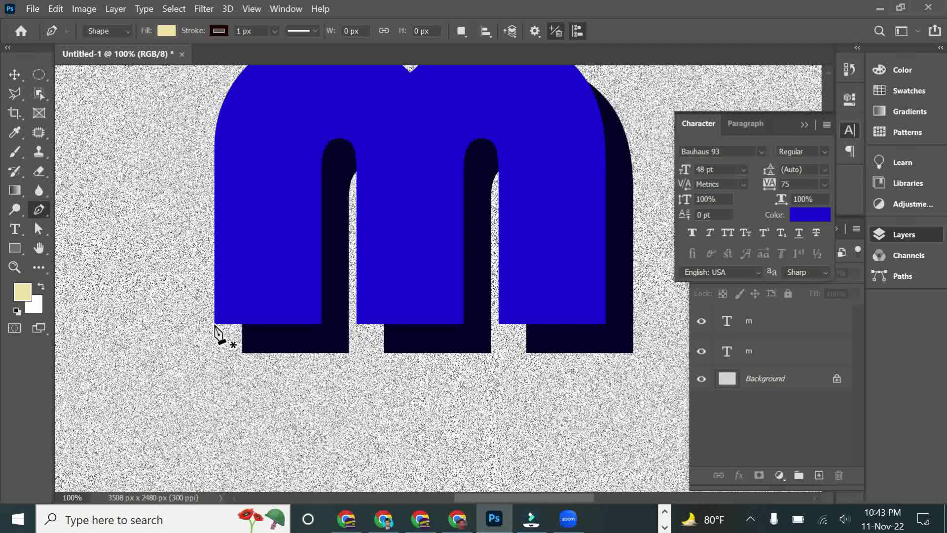
pyautogui.click(214, 324)
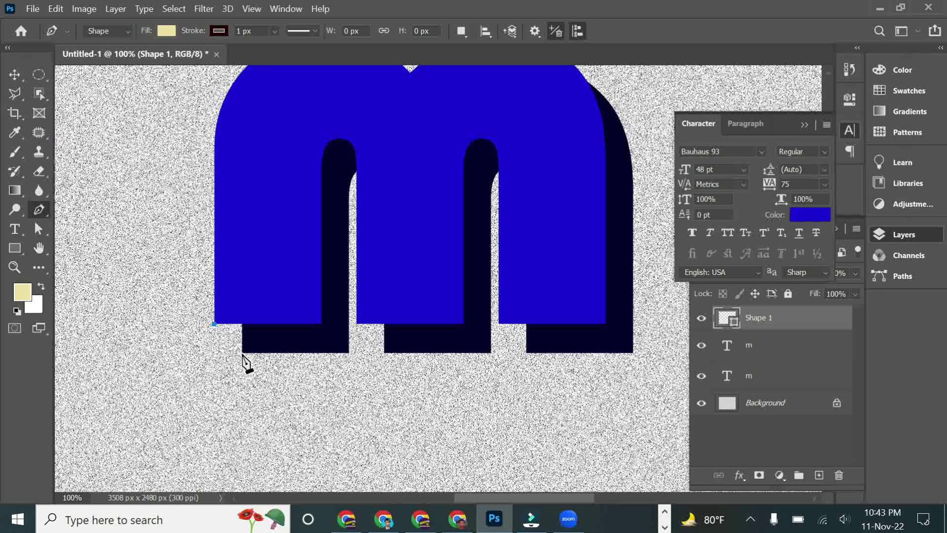
pyautogui.click(241, 353)
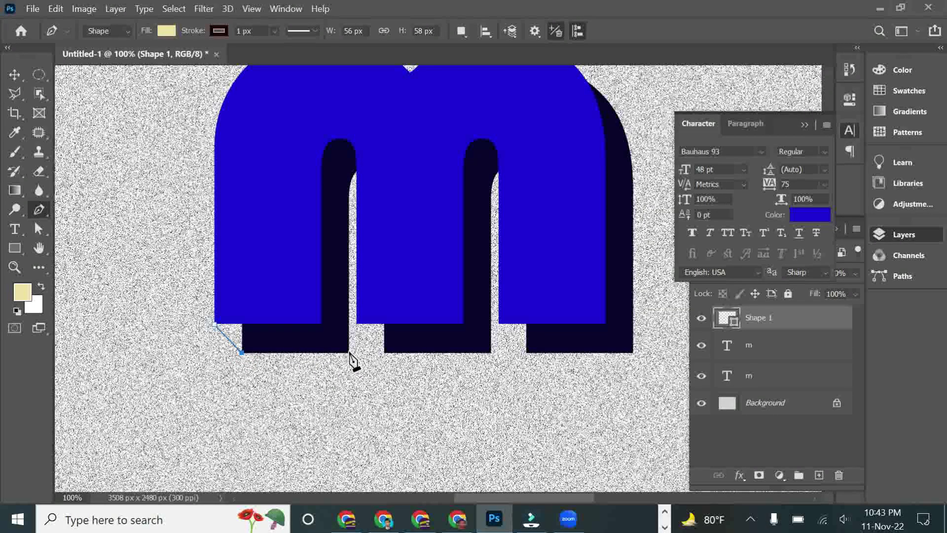
pyautogui.click(348, 353)
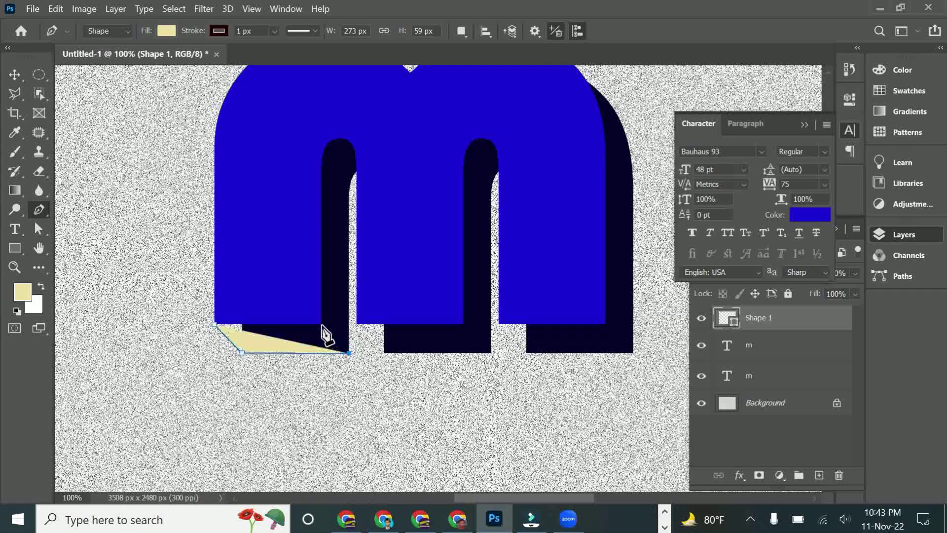
pyautogui.click(321, 324)
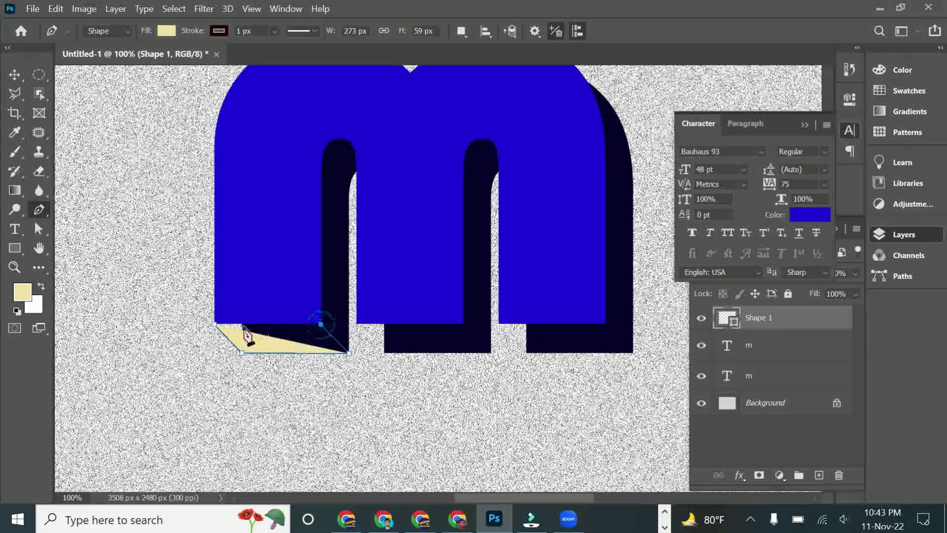
pyautogui.click(214, 325)
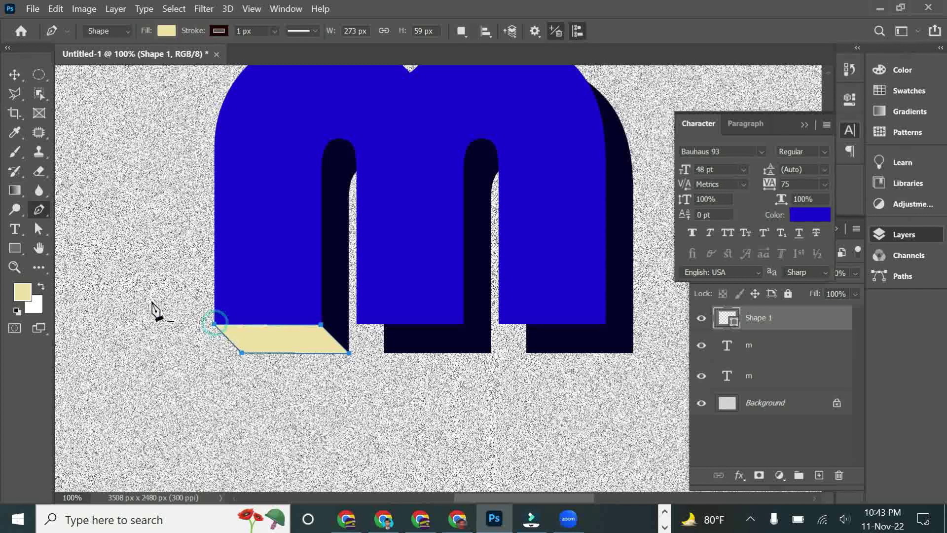
# Raise the face's top-left and top-right anchors slightly with Direct Selection.
pyautogui.click(38, 228)
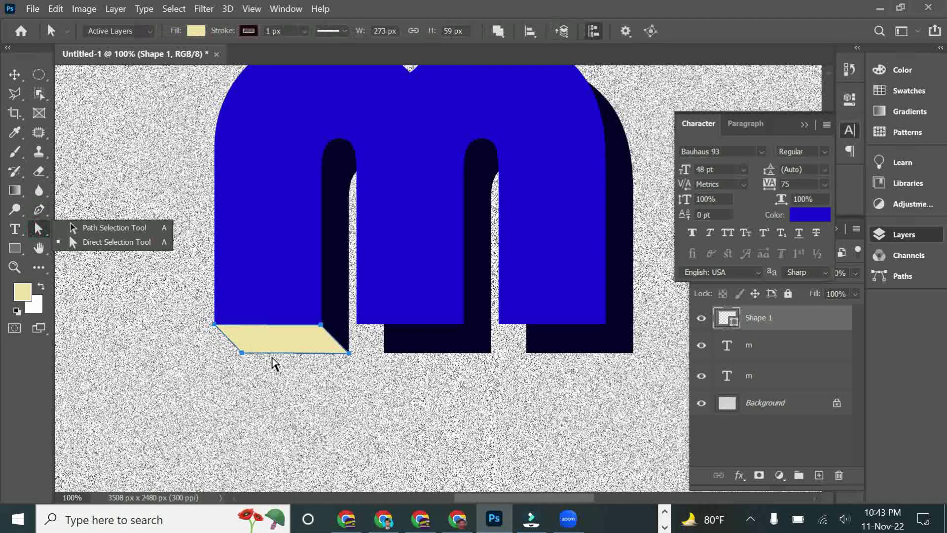
pyautogui.click(275, 350)
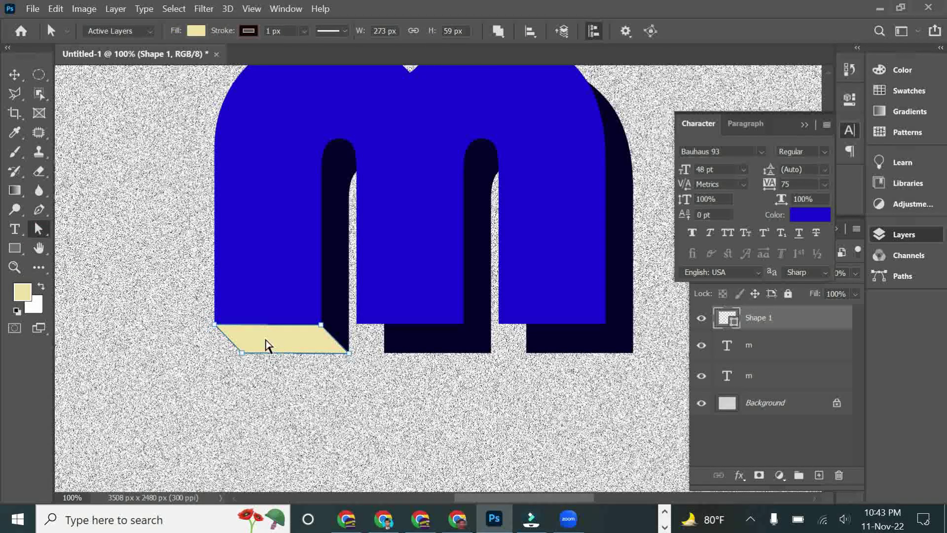
pyautogui.moveTo(214, 327); pyautogui.dragTo(214, 323)
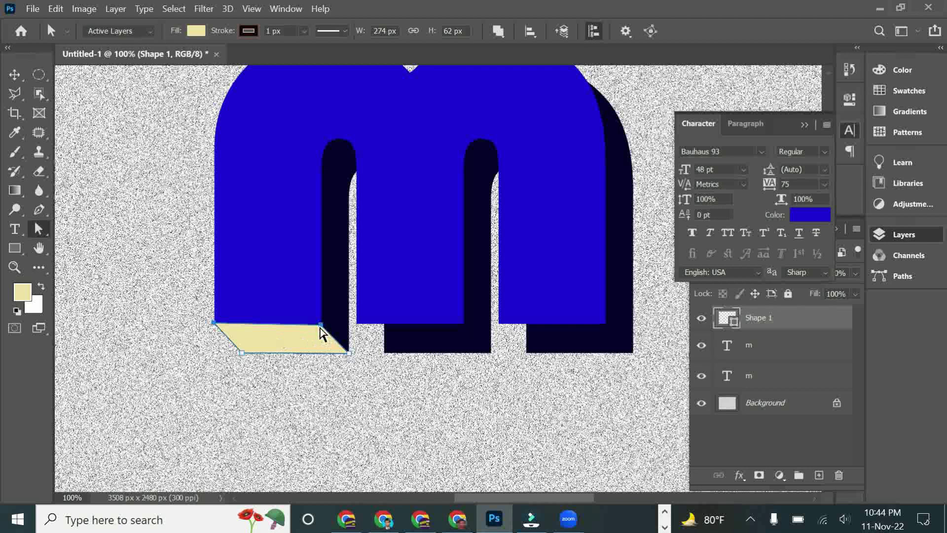
pyautogui.moveTo(321, 325); pyautogui.dragTo(321, 323)
pyautogui.click(187, 344)
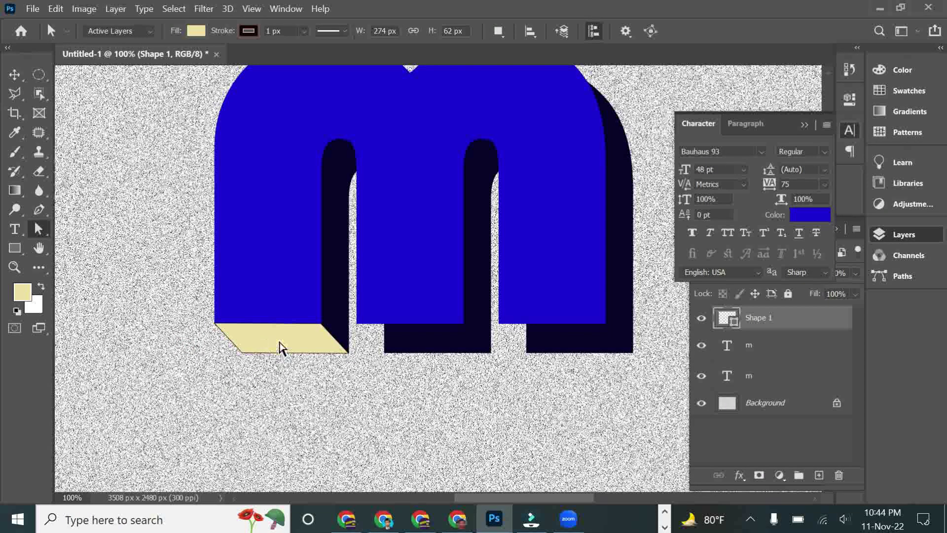
pyautogui.click(280, 347)
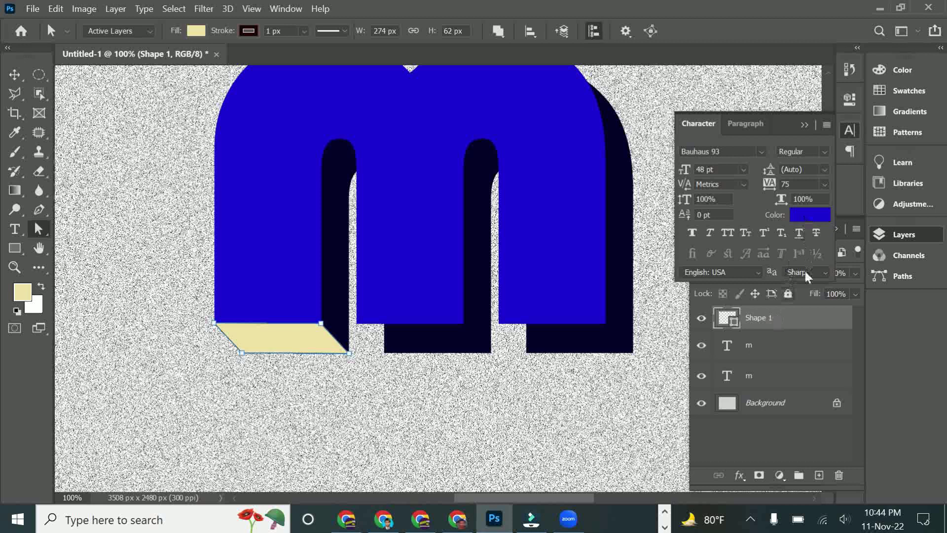
# Fill Shape 1 with a darker version of the m's sampled blue.
pyautogui.doubleClick(731, 326)
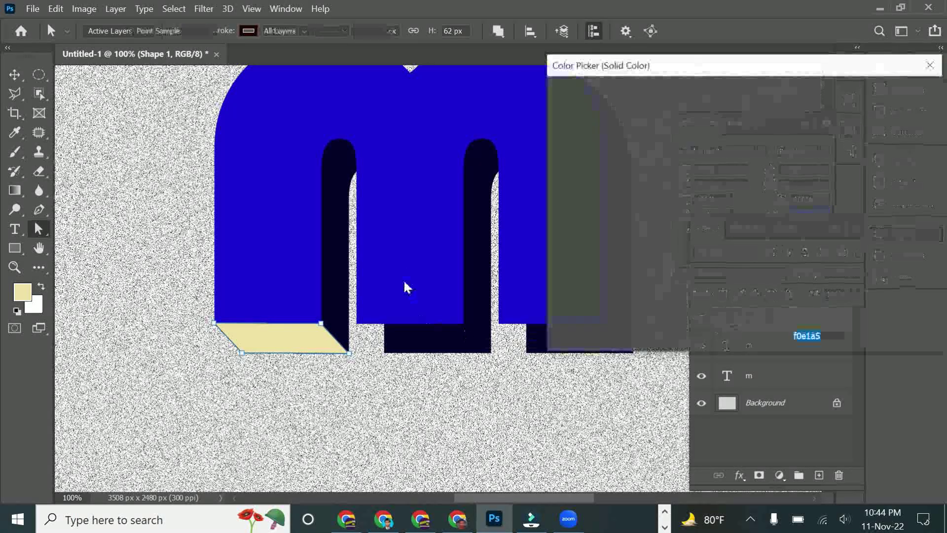
pyautogui.click(405, 281)
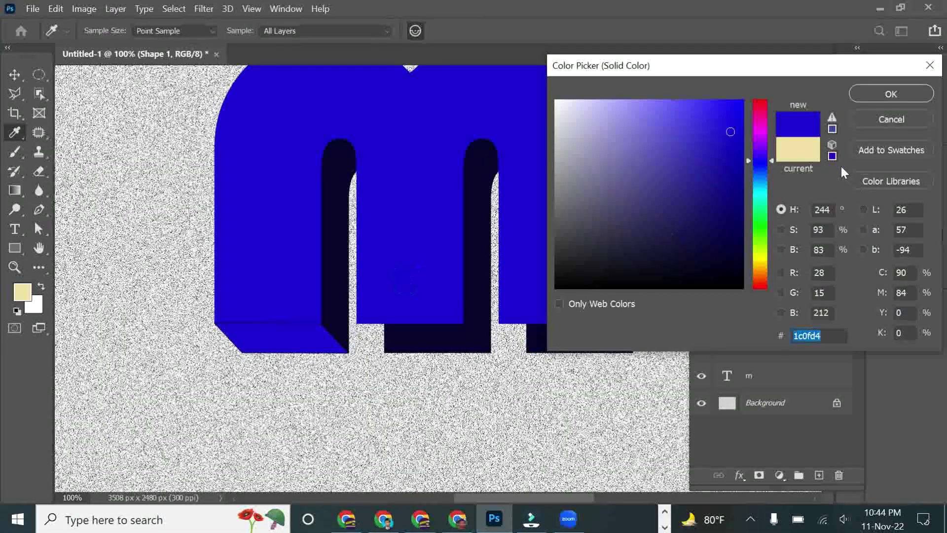
pyautogui.click(829, 249)
pyautogui.press('Down')
pyautogui.press('Down')
pyautogui.press('Down')
pyautogui.press('Down')
pyautogui.press('Down')
pyautogui.press('Down')
pyautogui.press('Down')
pyautogui.press('Down')
pyautogui.press('Down')
pyautogui.press('Down')
pyautogui.press('Down')
pyautogui.press('Down')
pyautogui.press('Down')
pyautogui.press('Down')
pyautogui.press('Down')
pyautogui.press('Down')
pyautogui.press('Down')
pyautogui.press('Down')
pyautogui.press('Down')
pyautogui.press('Down')
pyautogui.press('Down')
pyautogui.press('Down')
pyautogui.press('Down')
pyautogui.press('Down')
pyautogui.press('Down')
pyautogui.press('Down')
pyautogui.press('Down')
pyautogui.press('Down')
pyautogui.press('Down')
pyautogui.press('Down')
pyautogui.press('Down')
pyautogui.press('Down')
pyautogui.press('Down')
pyautogui.press('Down')
pyautogui.press('Down')
pyautogui.press('Down')
pyautogui.press('Down')
pyautogui.press('Down')
pyautogui.press('Down')
pyautogui.press('Down')
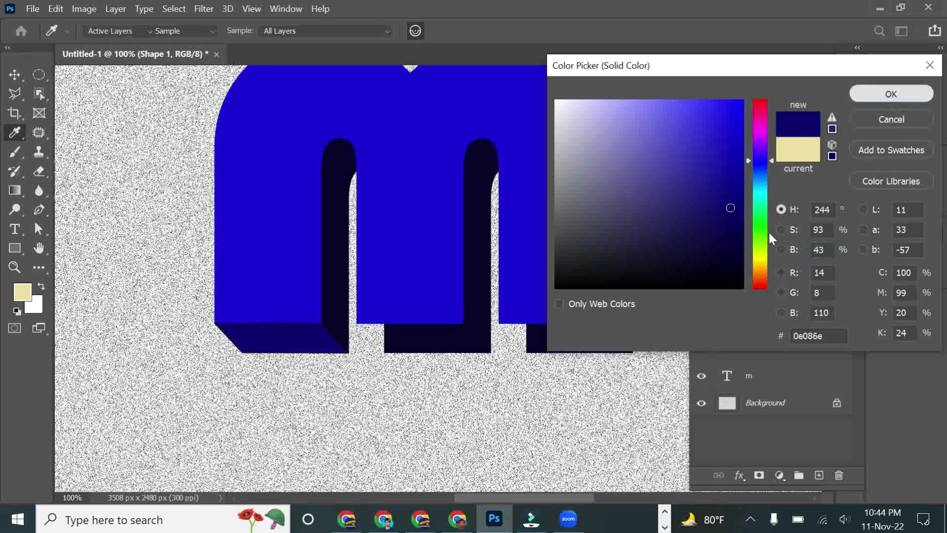
pyautogui.click(890, 94)
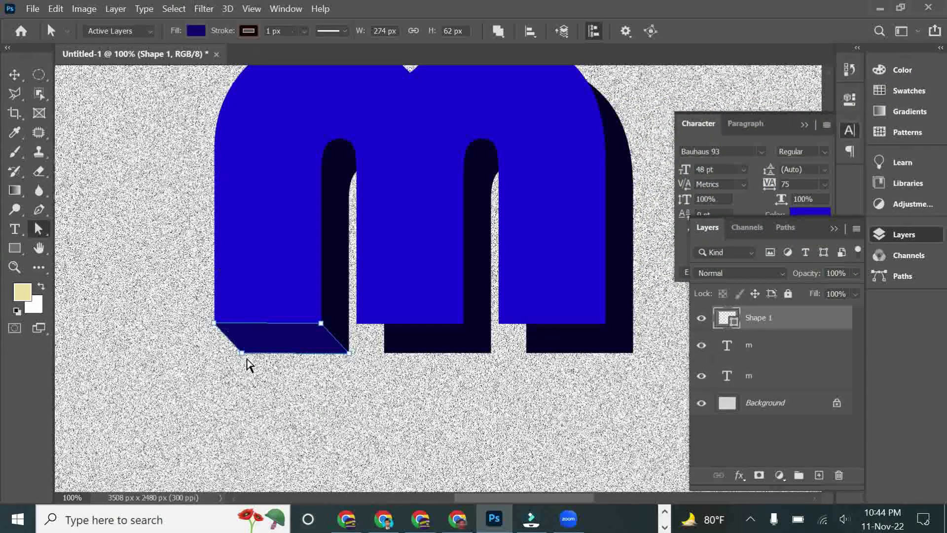
# Nudge the face's top-left anchor so it lines up with the extrusion.
pyautogui.click(279, 406)
pyautogui.click(277, 338)
pyautogui.moveTo(215, 324); pyautogui.dragTo(215, 324)
pyautogui.click(224, 366)
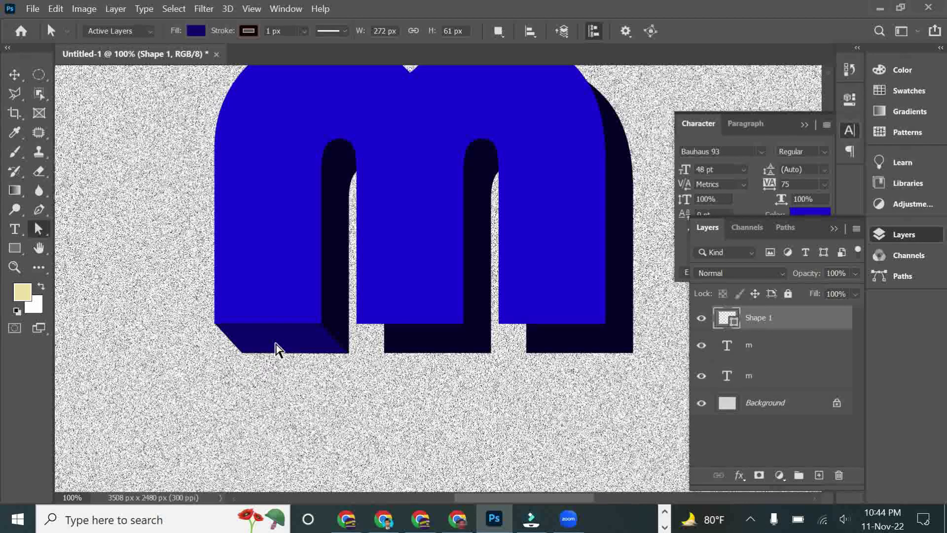
pyautogui.click(276, 346)
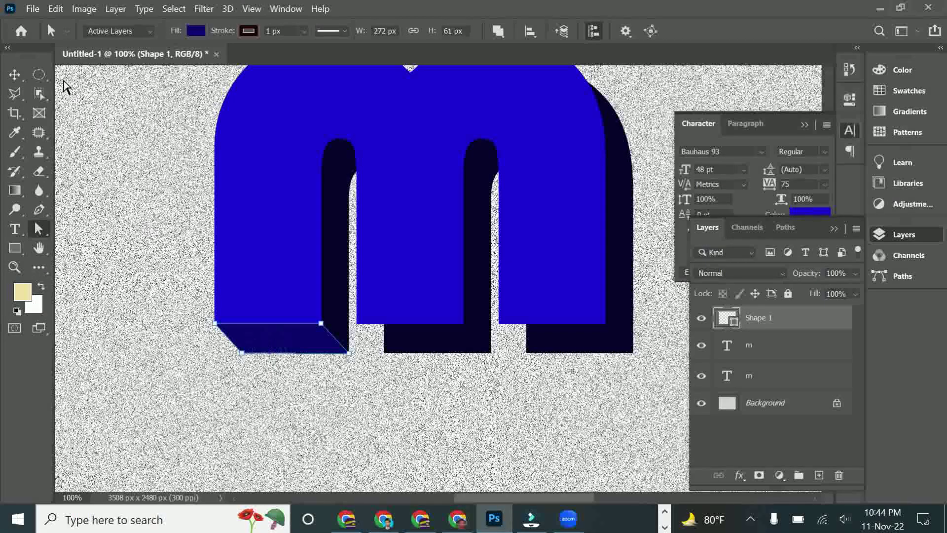
# Alt-drag copies of Shape 1's navy bottom face under the m's middle and right legs.
pyautogui.click(16, 75)
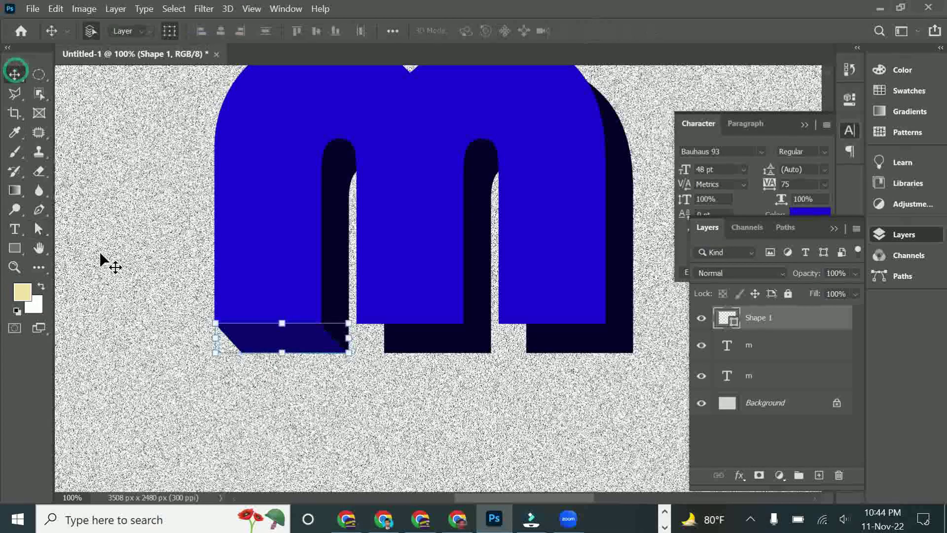
pyautogui.click(274, 339)
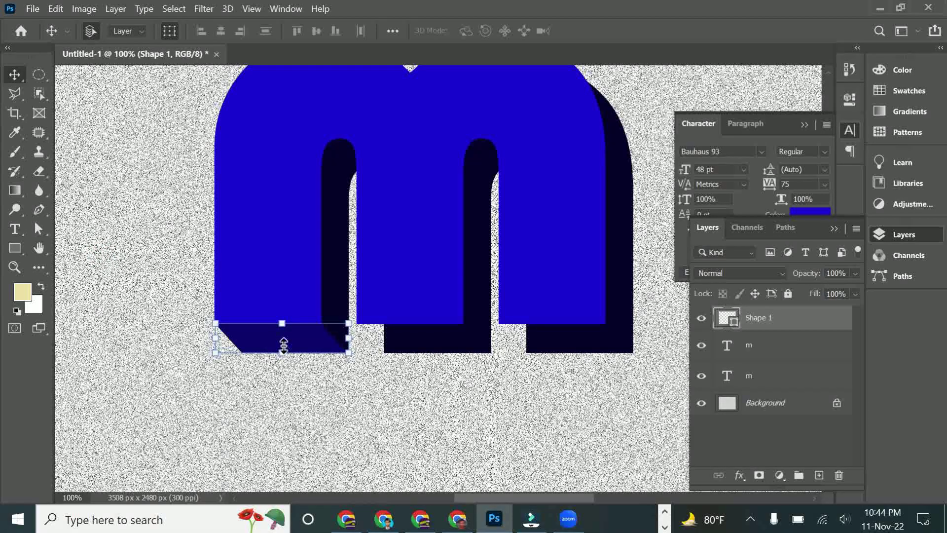
pyautogui.moveTo(278, 346); pyautogui.dragTo(420, 347)
pyautogui.click(419, 345)
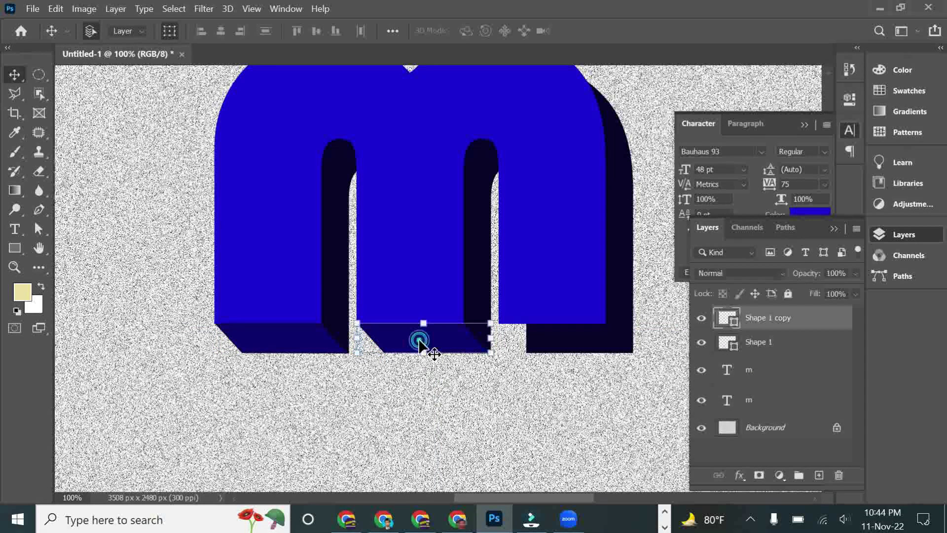
pyautogui.moveTo(419, 345); pyautogui.dragTo(561, 343)
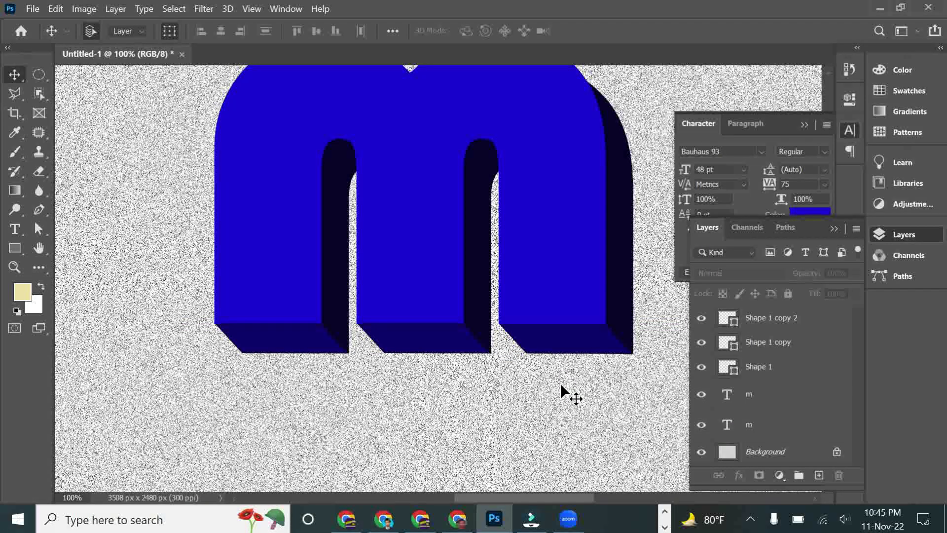
# Collapse the Character and Layers panels and zoom the view out to 50%.
pyautogui.scroll(2, 560, 383)
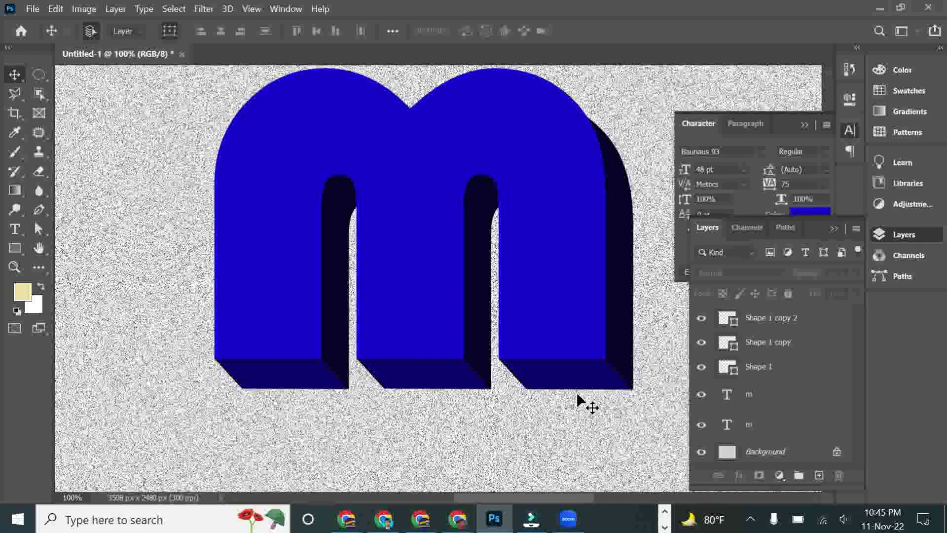
pyautogui.scroll(1, 522, 415)
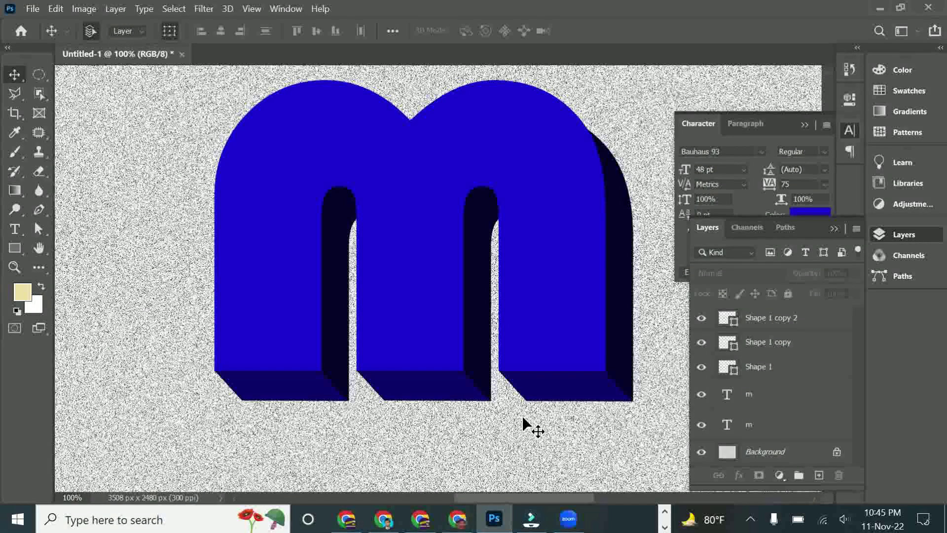
pyautogui.click(804, 125)
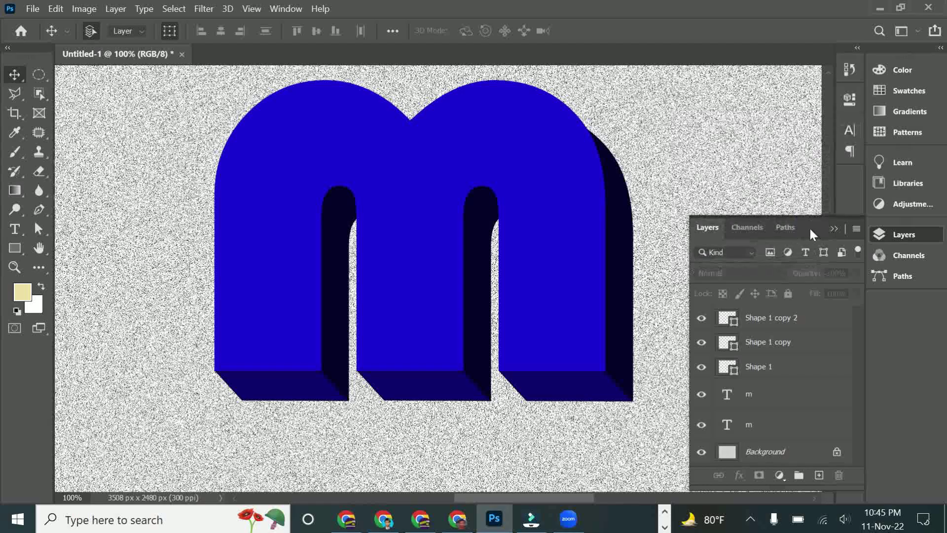
pyautogui.click(837, 228)
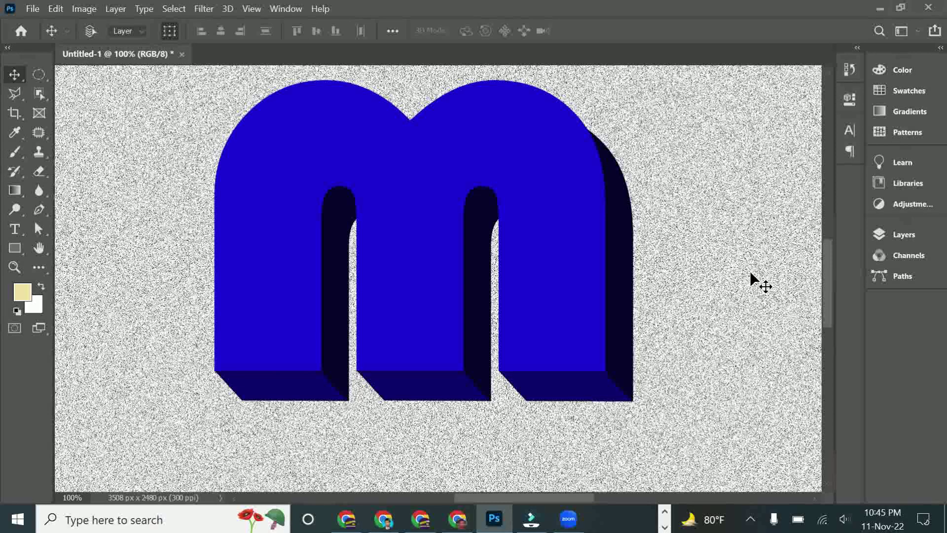
pyautogui.hotkey('ctrl', '-')
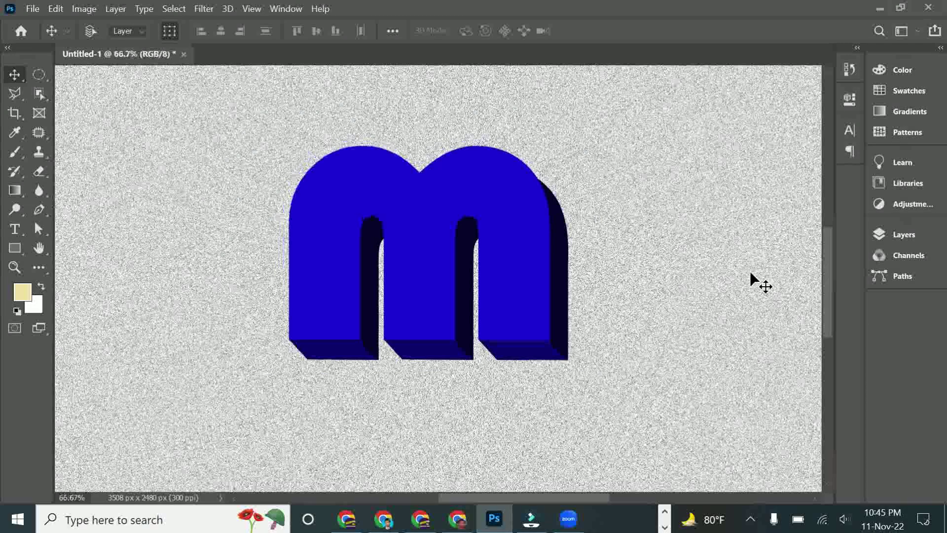
pyautogui.hotkey('ctrl', '-')
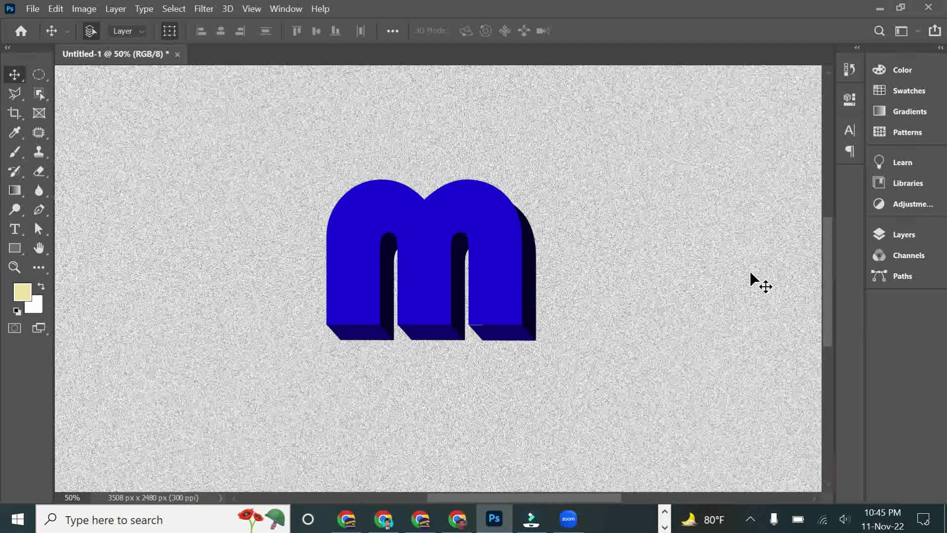
# Check the right leg's bottom face and the whole m artwork, then deselect.
pyautogui.click(502, 336)
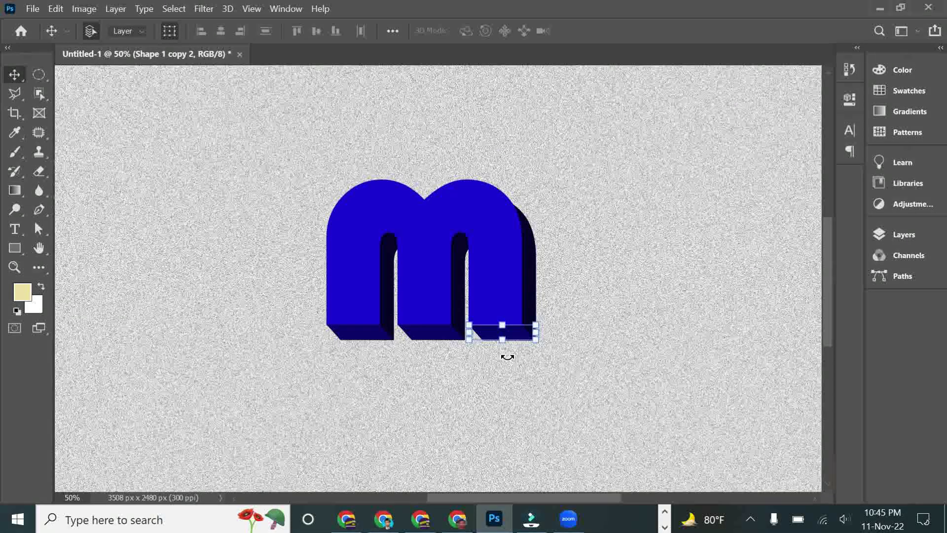
pyautogui.click(628, 345)
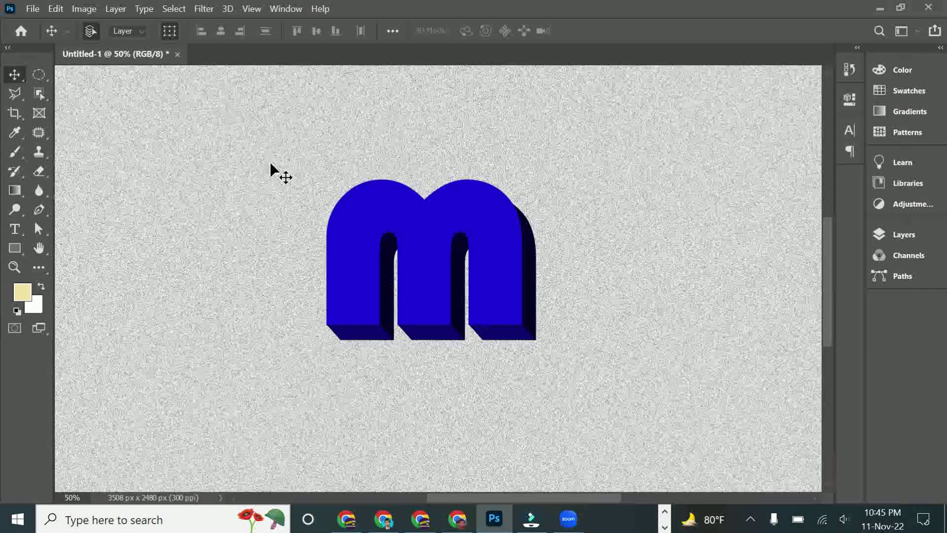
pyautogui.moveTo(270, 163); pyautogui.dragTo(575, 343)
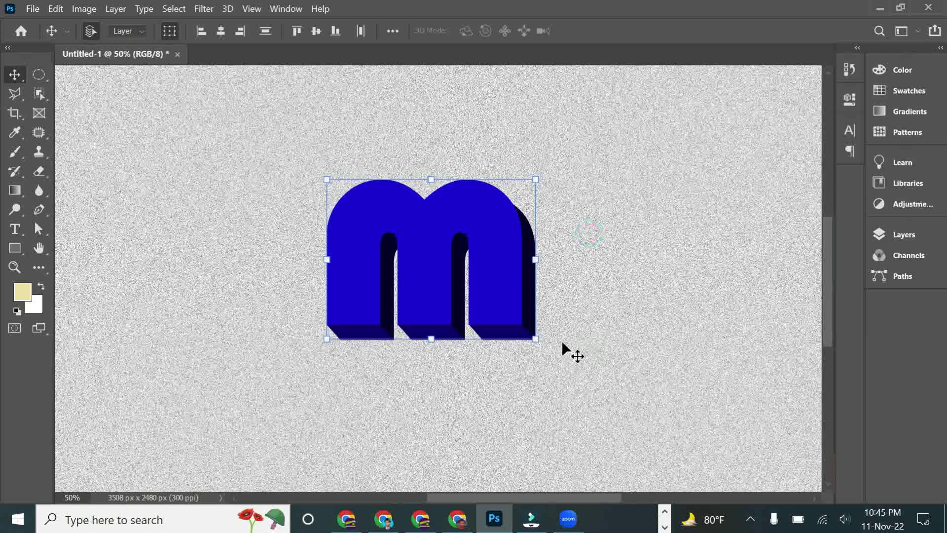
pyautogui.click(248, 312)
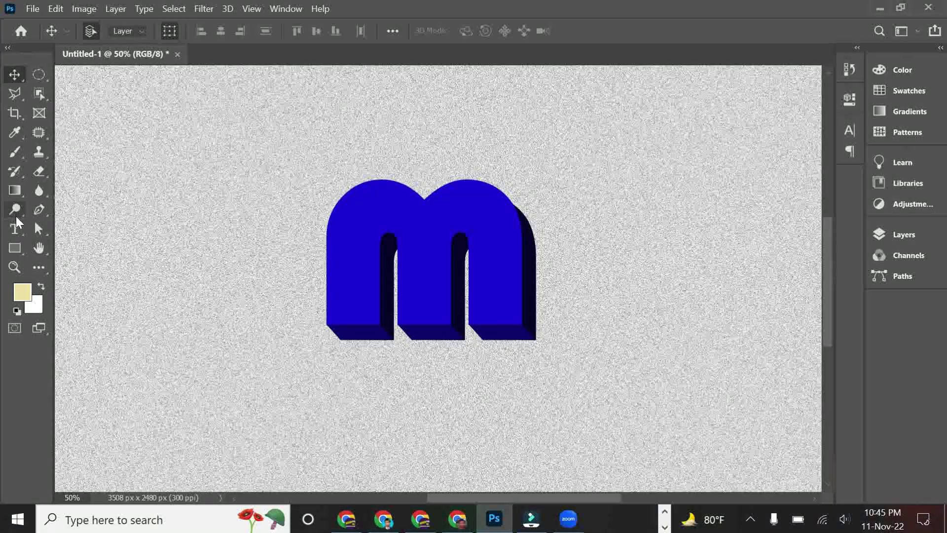
# Draw a 1126 x 1126 px pale-yellow circle (Ellipse 1) with the Ellipse tool.
pyautogui.click(11, 249)
pyautogui.click(16, 247)
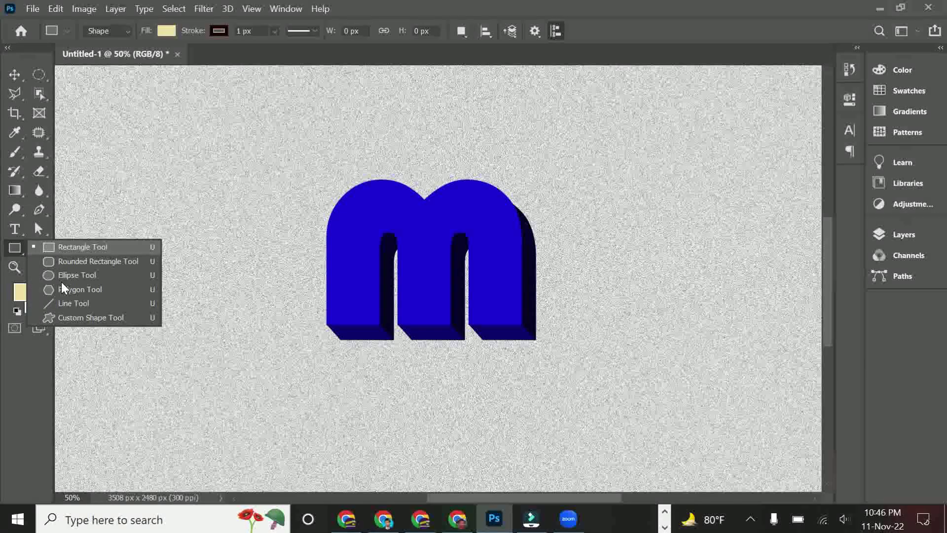
pyautogui.click(79, 274)
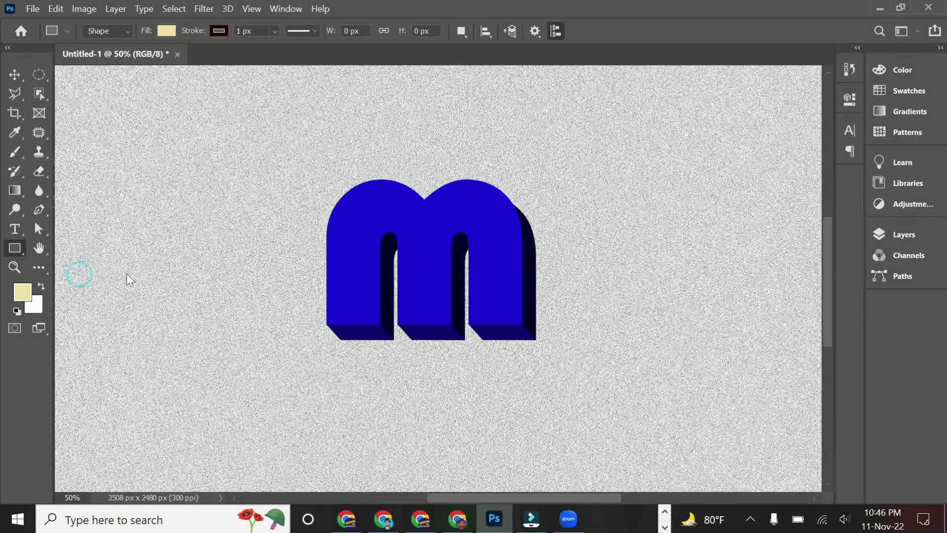
pyautogui.moveTo(428, 257)
pyautogui.mouseDown()
pyautogui.moveTo(623, 418)
pyautogui.moveTo(704, 448)
pyautogui.mouseUp()
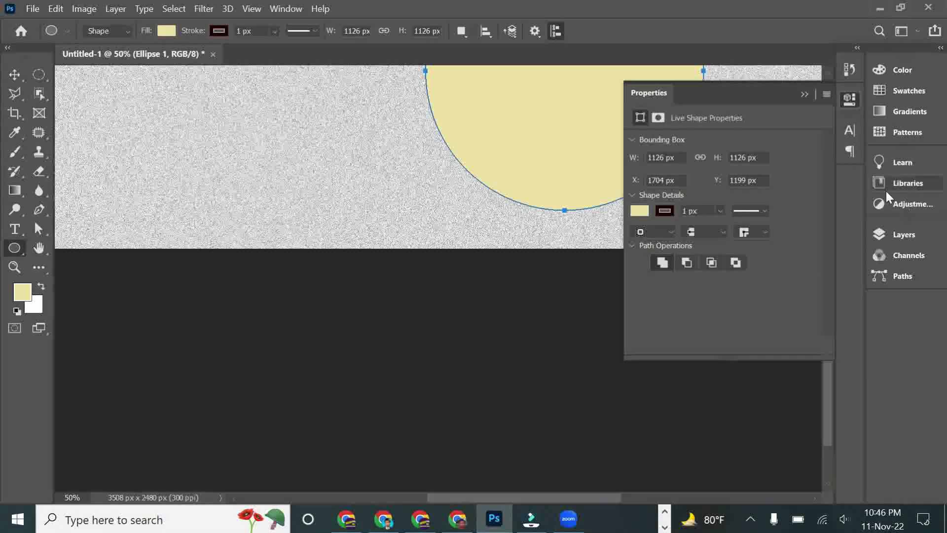
pyautogui.click(805, 95)
# Move the pale-yellow Ellipse 1 circle to the canvas centre.
pyautogui.scroll(1, 370, 184)
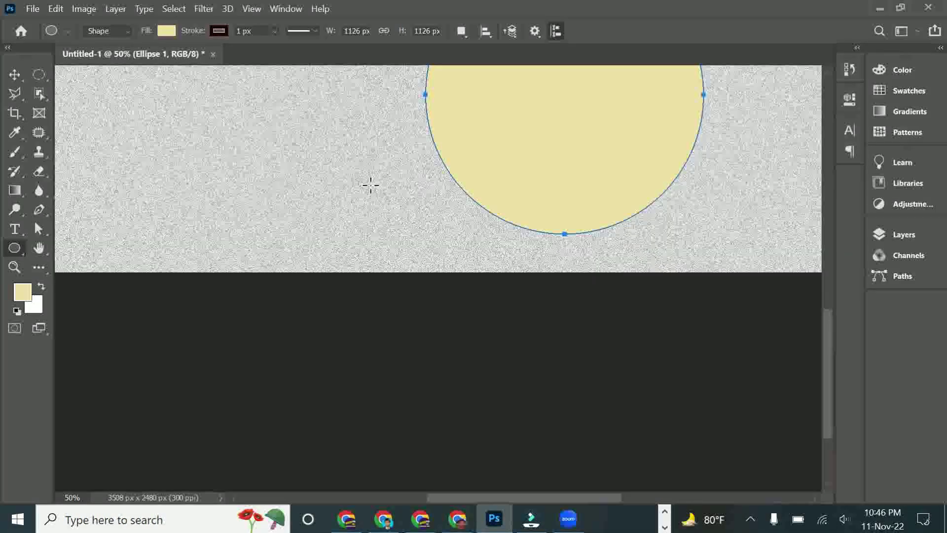
pyautogui.scroll(2, 370, 185)
pyautogui.click(15, 74)
pyautogui.scroll(4, 274, 225)
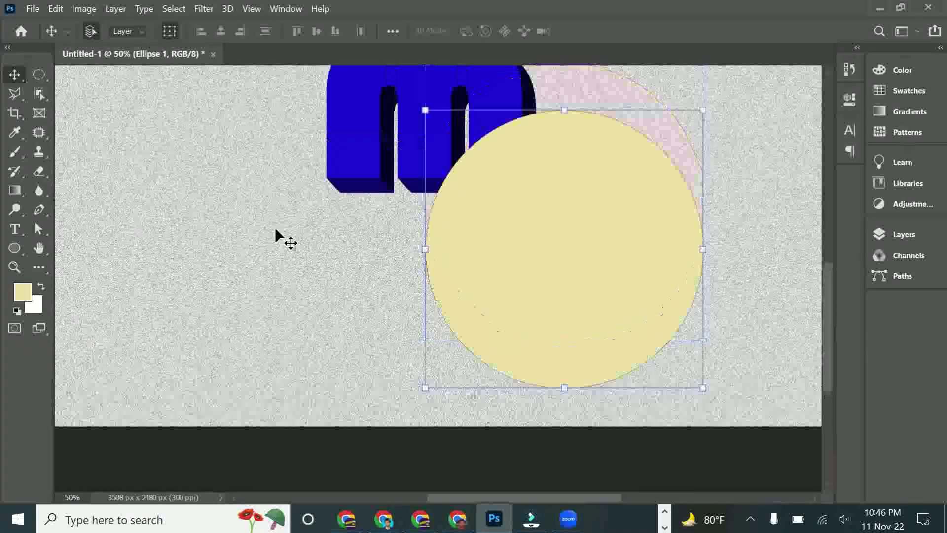
pyautogui.scroll(2, 276, 236)
pyautogui.scroll(2, 531, 347)
pyautogui.moveTo(599, 380); pyautogui.dragTo(475, 265)
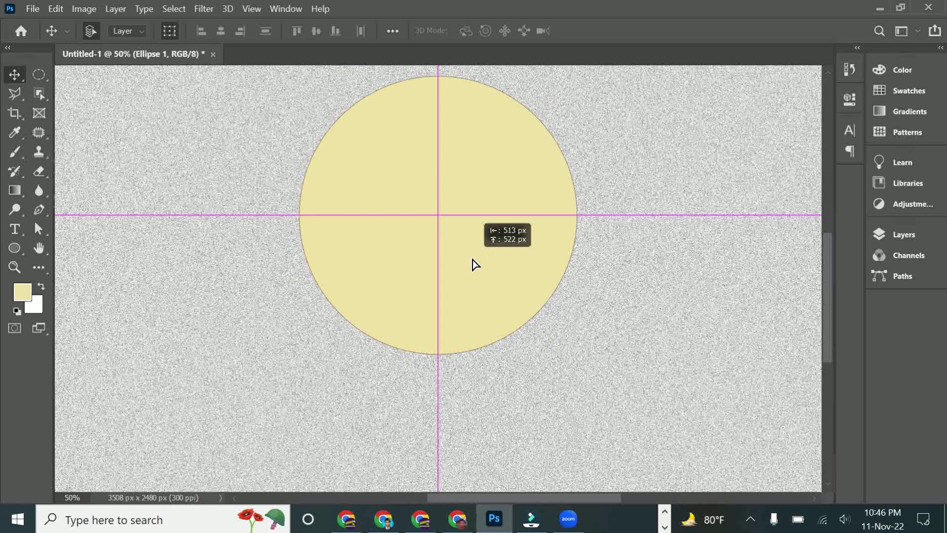
# Place the Ellipse 1 layer below the m layers so the circle sits behind.
pyautogui.click(897, 236)
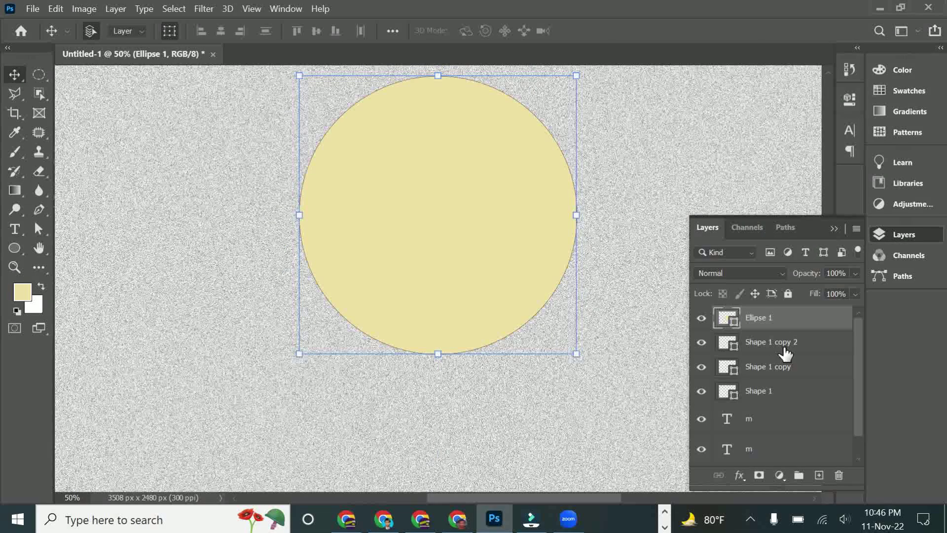
pyautogui.moveTo(774, 320); pyautogui.dragTo(777, 463)
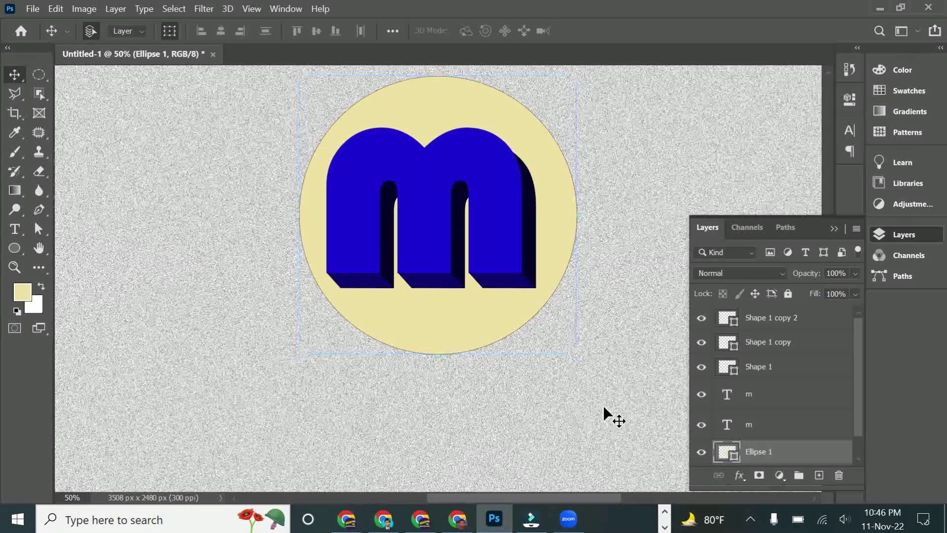
pyautogui.click(607, 416)
pyautogui.click(469, 326)
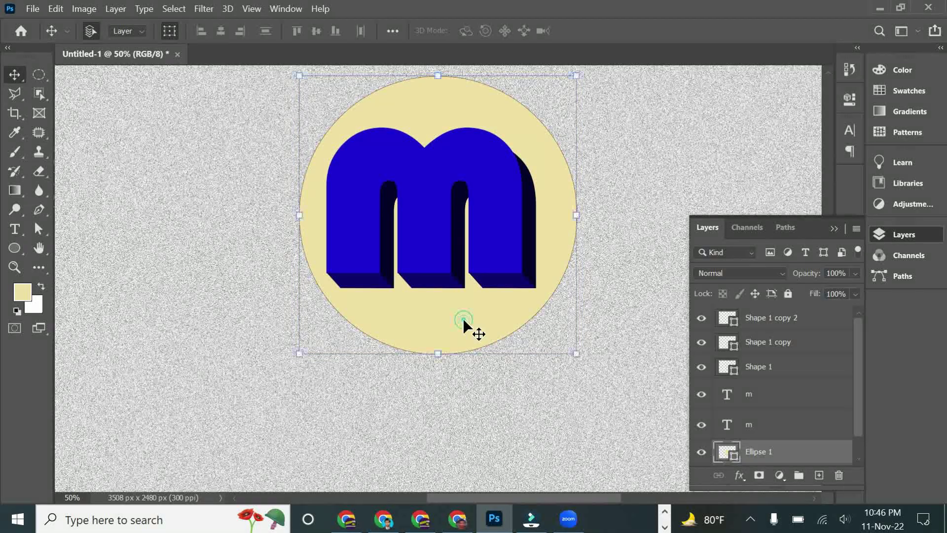
pyautogui.click(635, 315)
pyautogui.scroll(2, 635, 315)
pyautogui.moveTo(452, 339); pyautogui.dragTo(446, 337)
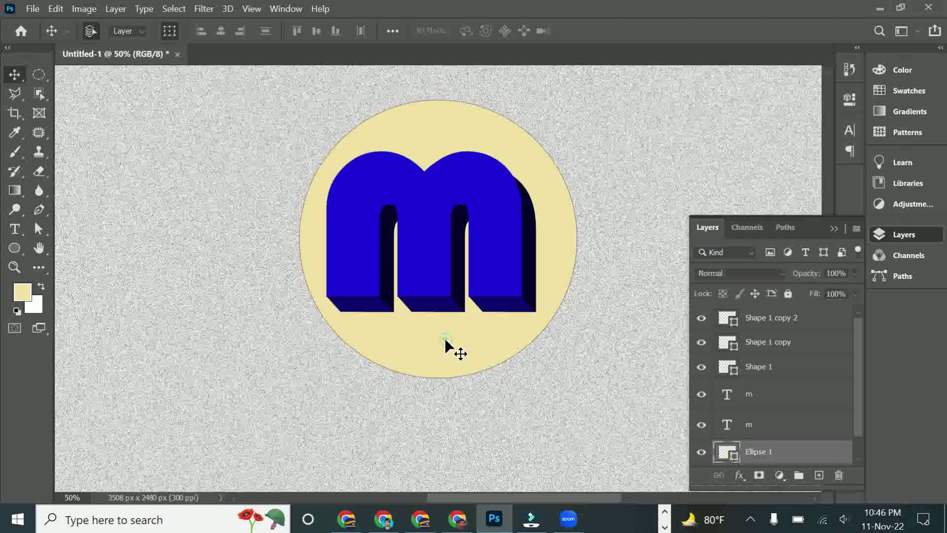
pyautogui.click(619, 346)
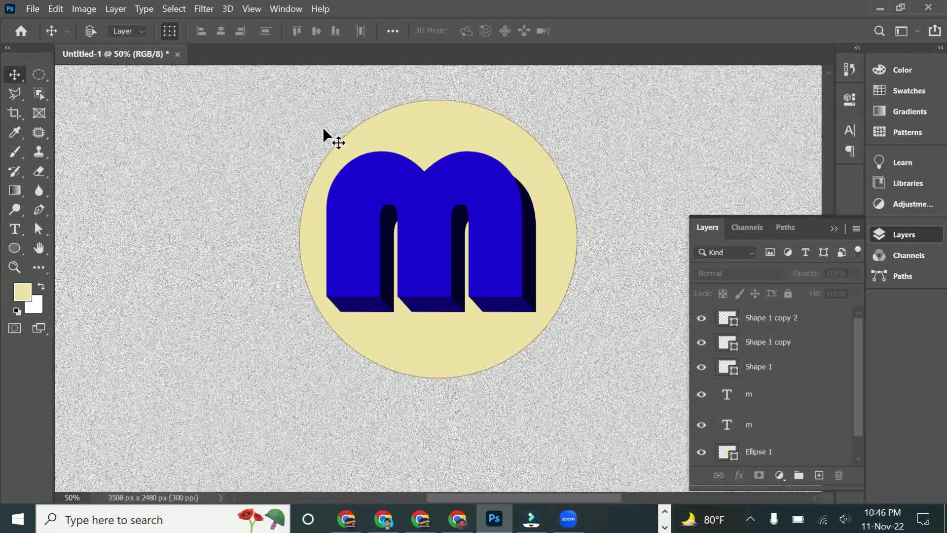
# Add a horizontal guide at 1288 px and draw a small 212 px pale-yellow circle.
pyautogui.hotkey('ctrl', 'r')
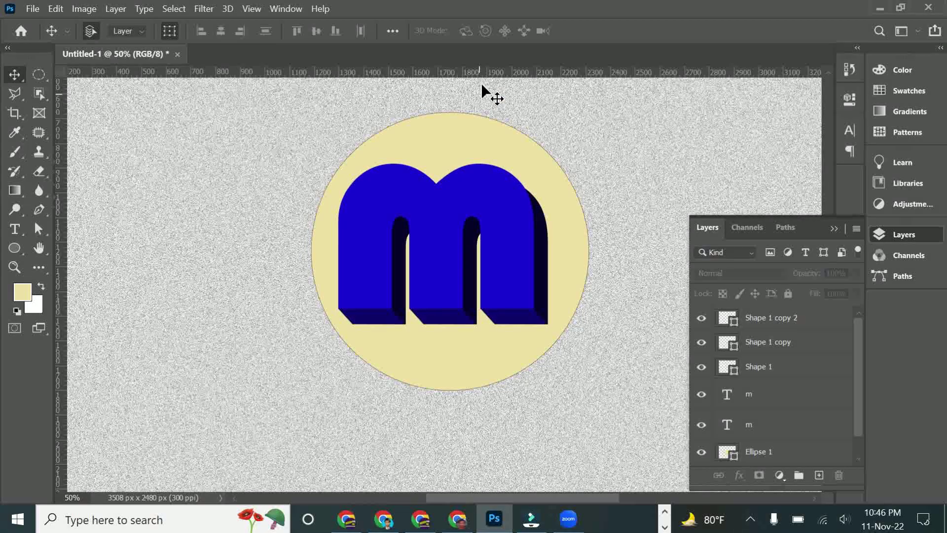
pyautogui.moveTo(483, 73)
pyautogui.mouseDown()
pyautogui.moveTo(483, 264)
pyautogui.moveTo(490, 251)
pyautogui.mouseUp()
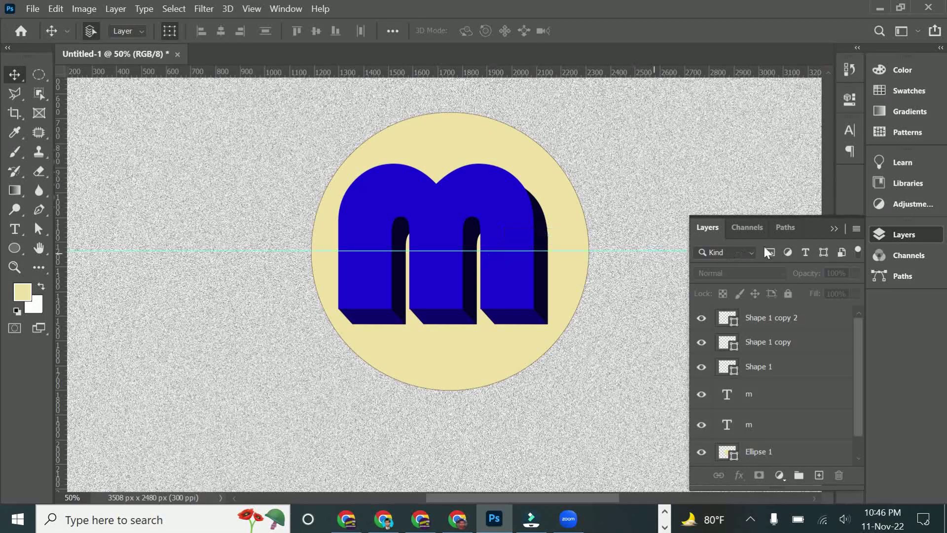
pyautogui.click(833, 229)
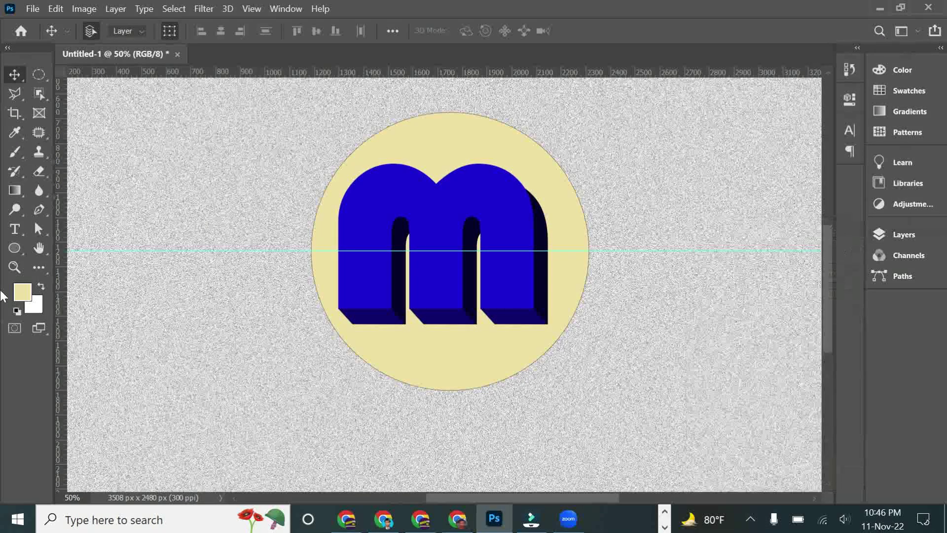
pyautogui.click(14, 249)
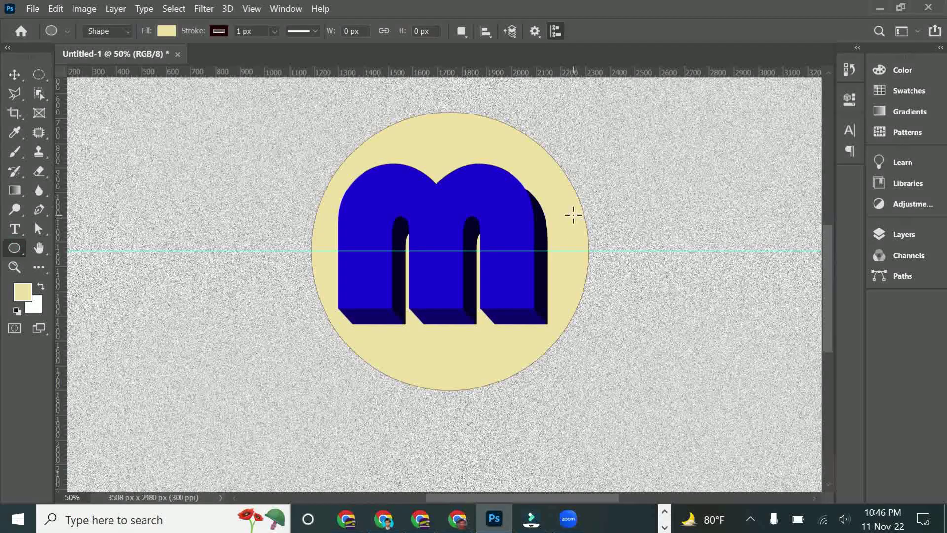
pyautogui.moveTo(569, 213); pyautogui.dragTo(621, 266)
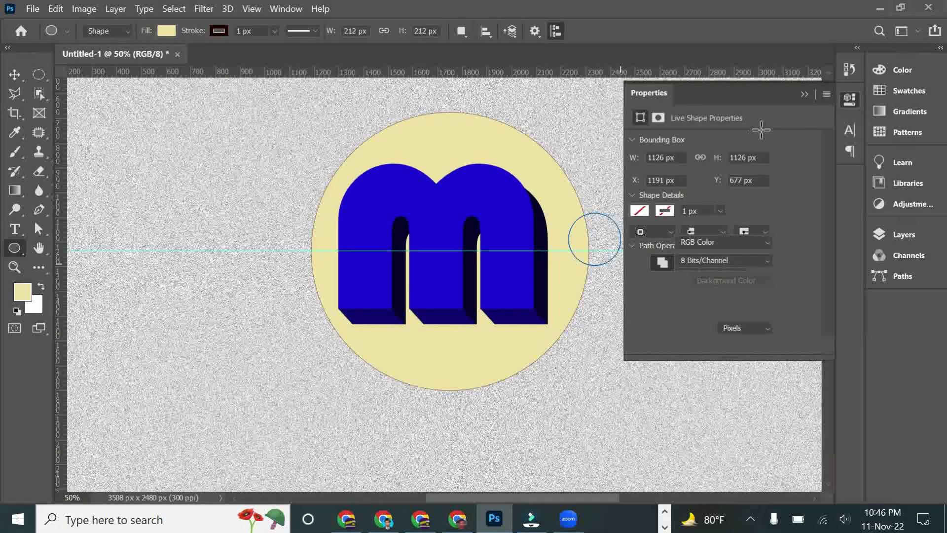
pyautogui.click(805, 94)
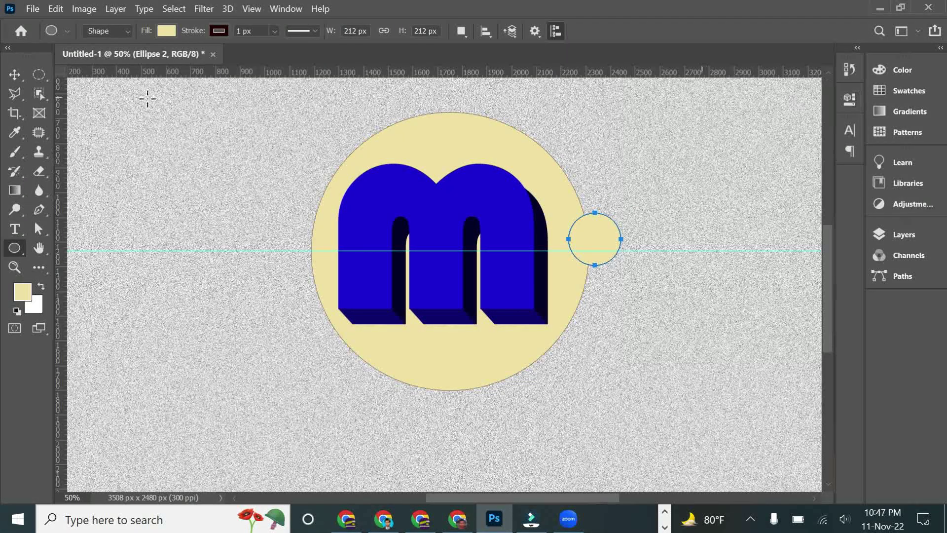
# Snap the small circle onto the centre guide at the big circle's right edge.
pyautogui.click(15, 74)
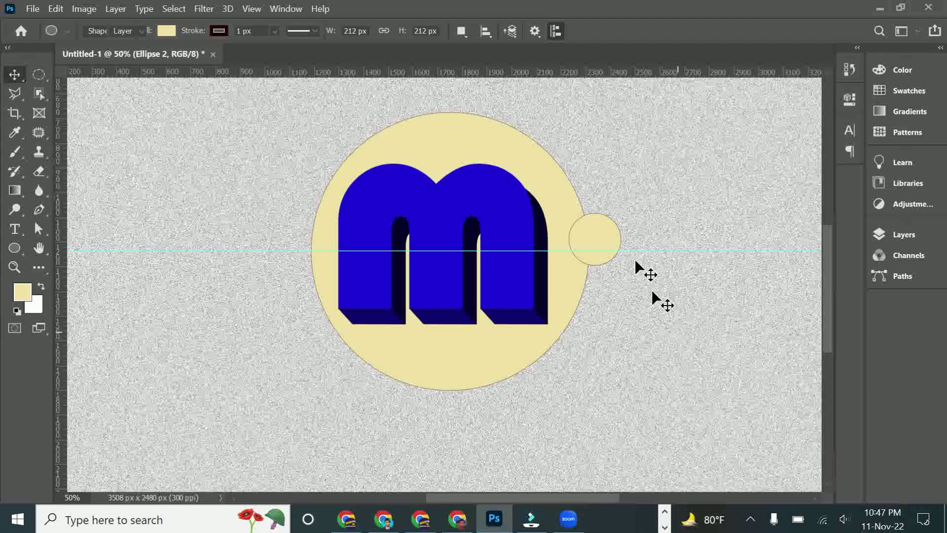
pyautogui.moveTo(604, 245); pyautogui.dragTo(597, 242)
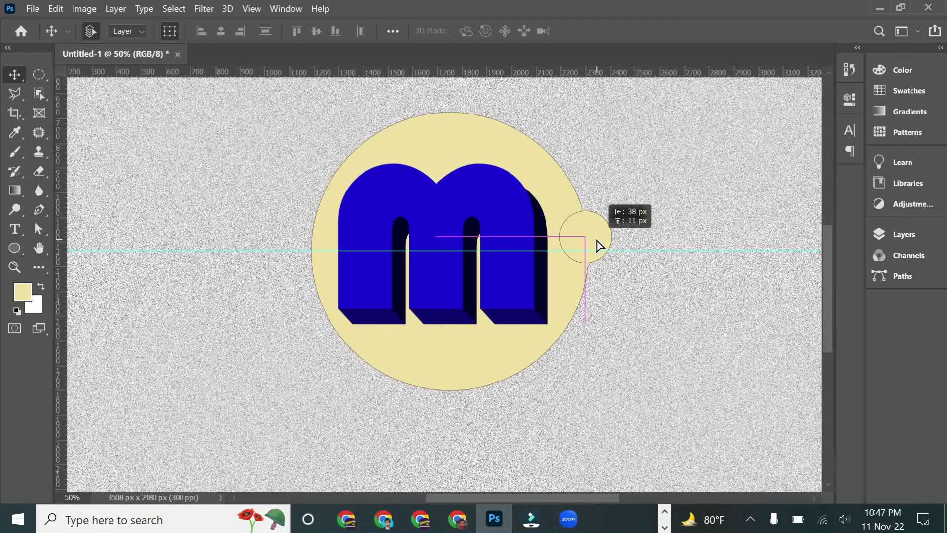
pyautogui.moveTo(598, 240); pyautogui.dragTo(597, 257)
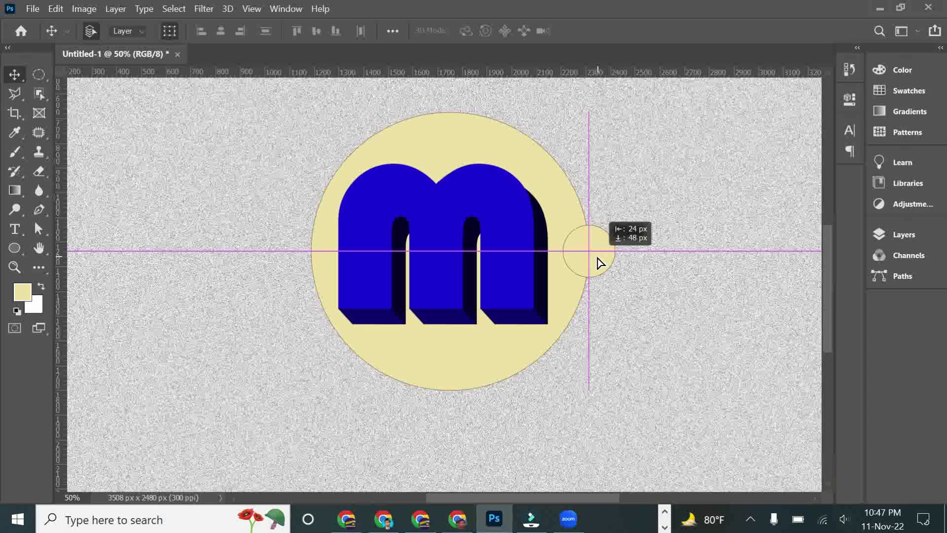
pyautogui.moveTo(600, 263)
pyautogui.mouseDown()
pyautogui.moveTo(614, 256)
pyautogui.moveTo(600, 255)
pyautogui.mouseUp()
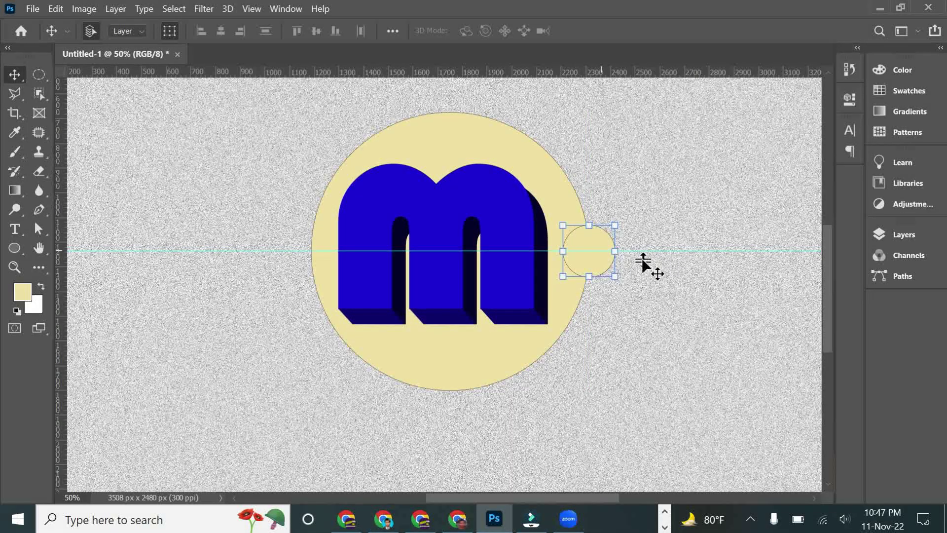
# Copy the small circle to the big circle's left edge and realign the right one.
pyautogui.click(585, 258)
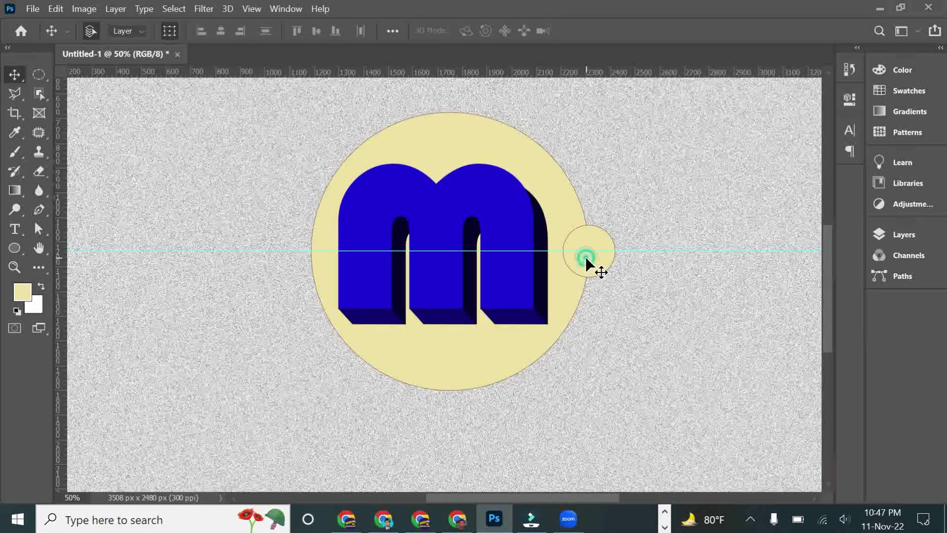
pyautogui.moveTo(593, 261); pyautogui.dragTo(287, 259)
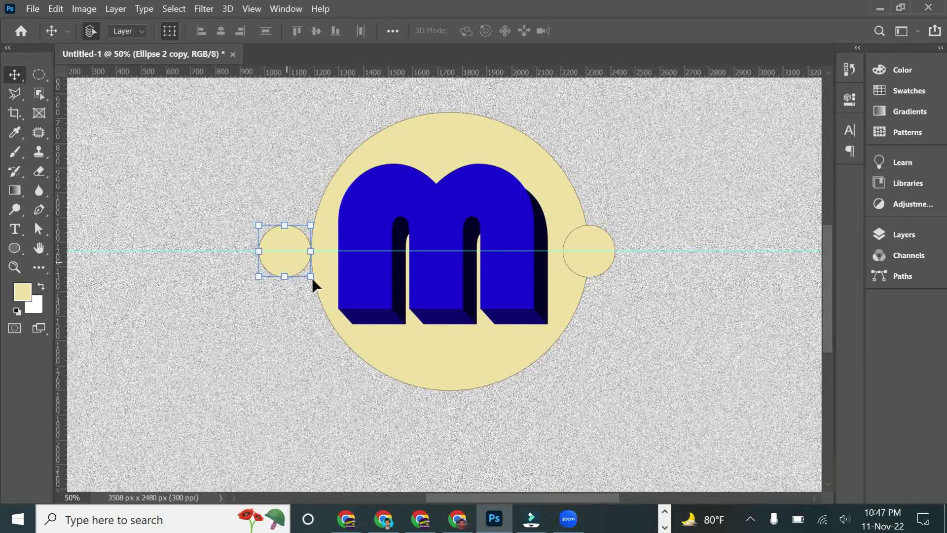
pyautogui.click(596, 266)
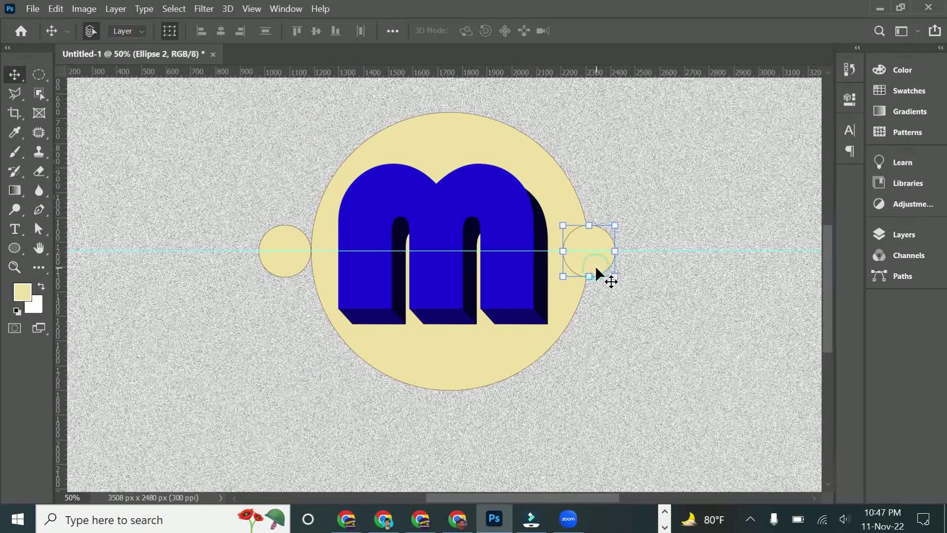
pyautogui.moveTo(593, 266); pyautogui.dragTo(628, 268)
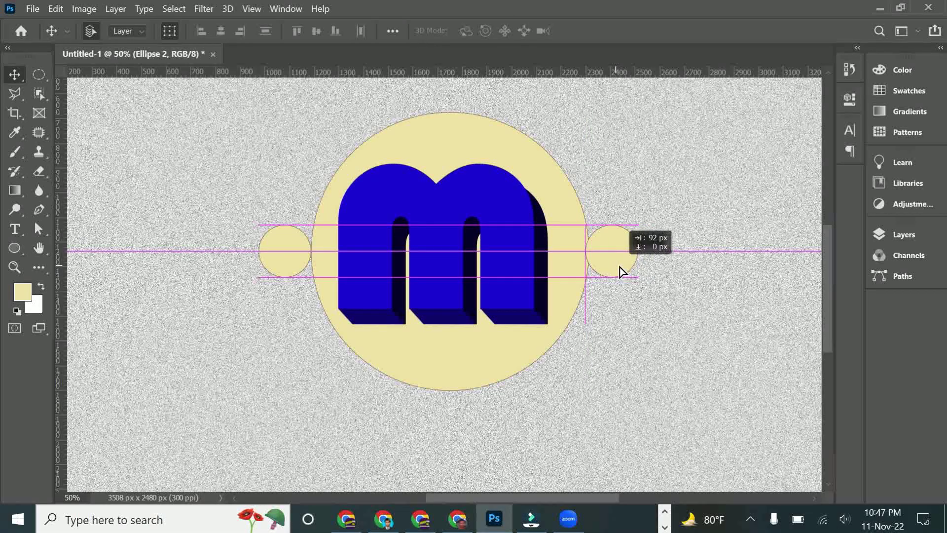
pyautogui.moveTo(627, 270); pyautogui.dragTo(620, 270)
pyautogui.click(633, 324)
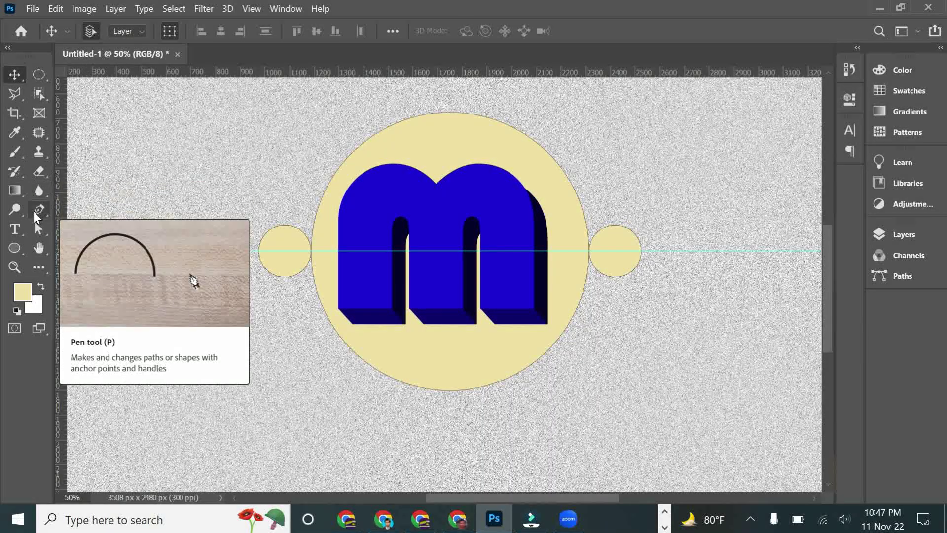
# Start a Pen-tool swoosh at the right edge, arcing beneath the m to the lower left.
pyautogui.click(39, 209)
pyautogui.click(91, 209)
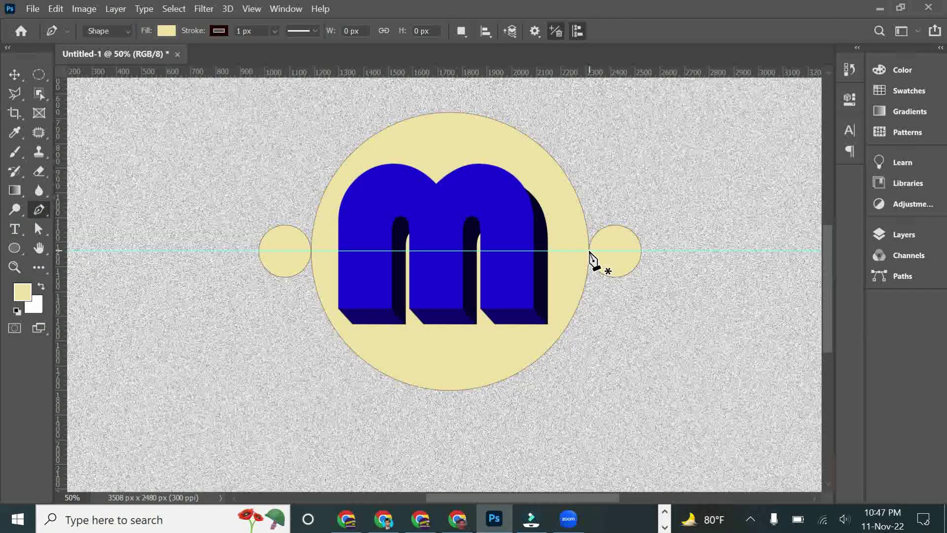
pyautogui.click(588, 250)
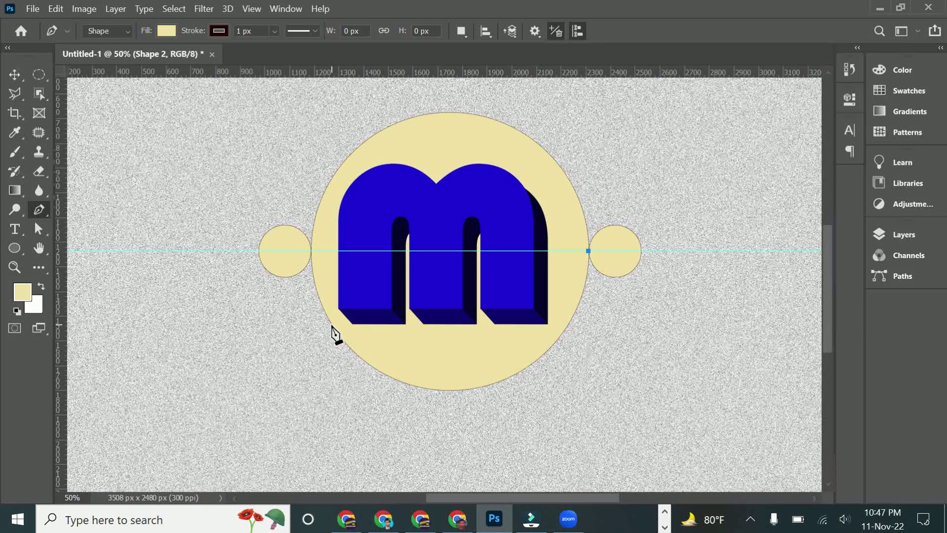
pyautogui.moveTo(332, 324); pyautogui.dragTo(306, 309)
pyautogui.moveTo(249, 233)
pyautogui.mouseDown()
pyautogui.moveTo(140, 164)
pyautogui.moveTo(89, 187)
pyautogui.mouseUp()
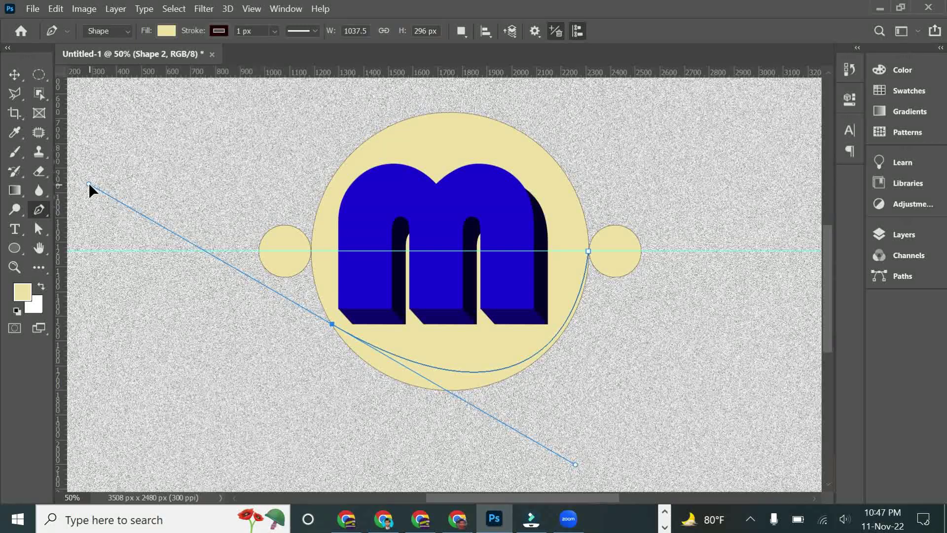
pyautogui.moveTo(88, 183); pyautogui.dragTo(89, 184)
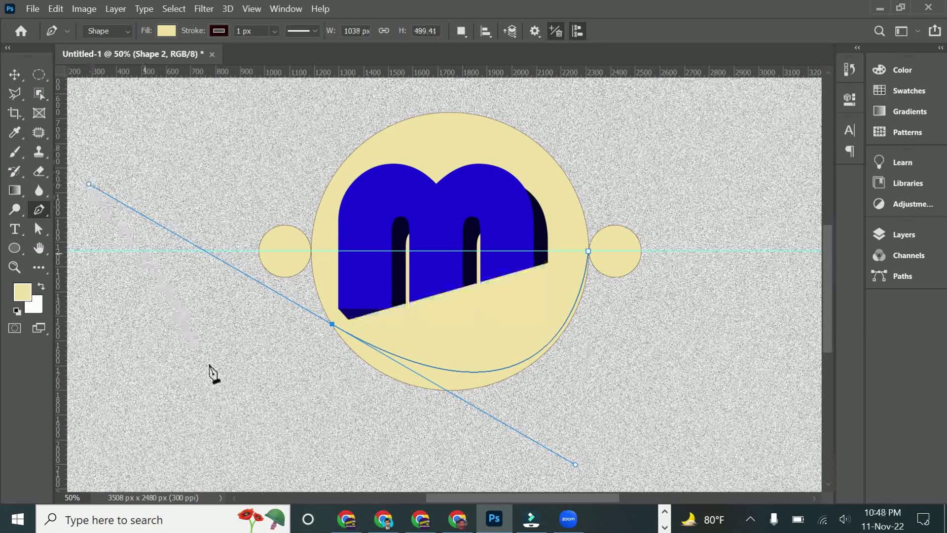
pyautogui.click(332, 325)
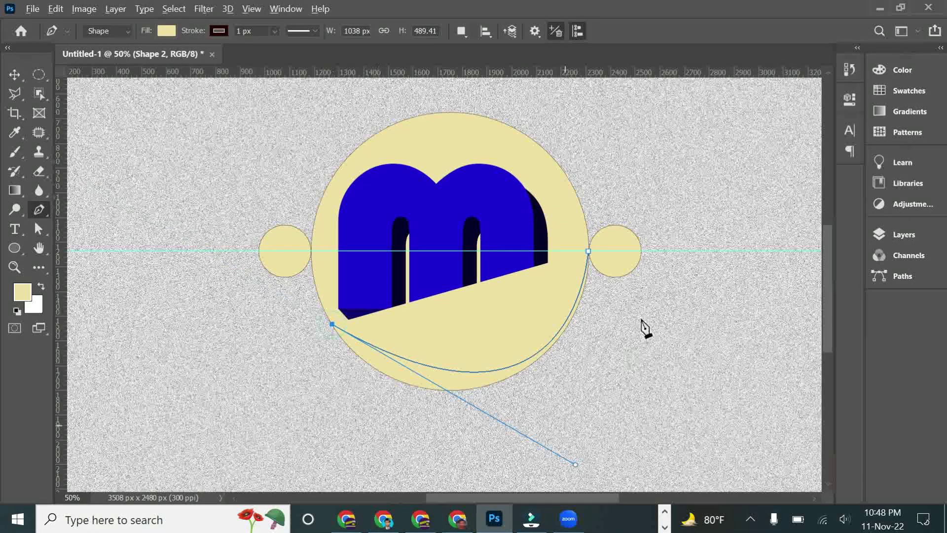
# Curve the swoosh into the right small circle and close the 1249 x 609 px shape.
pyautogui.moveTo(641, 251)
pyautogui.mouseDown()
pyautogui.moveTo(686, 71)
pyautogui.moveTo(675, 77)
pyautogui.moveTo(676, 64)
pyautogui.mouseUp()
pyautogui.moveTo(701, 105); pyautogui.dragTo(729, 95)
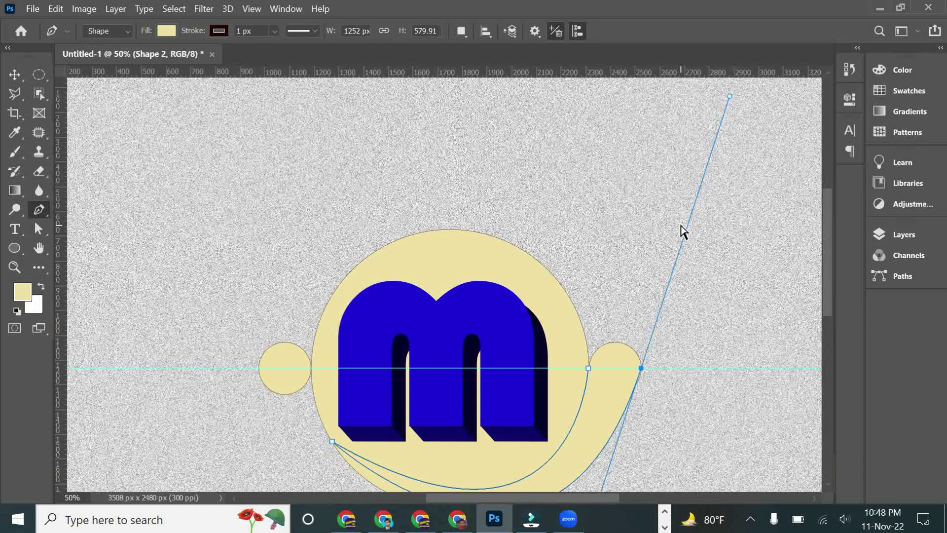
pyautogui.hotkey('ctrl', 'z')
pyautogui.hotkey('ctrl', '-')
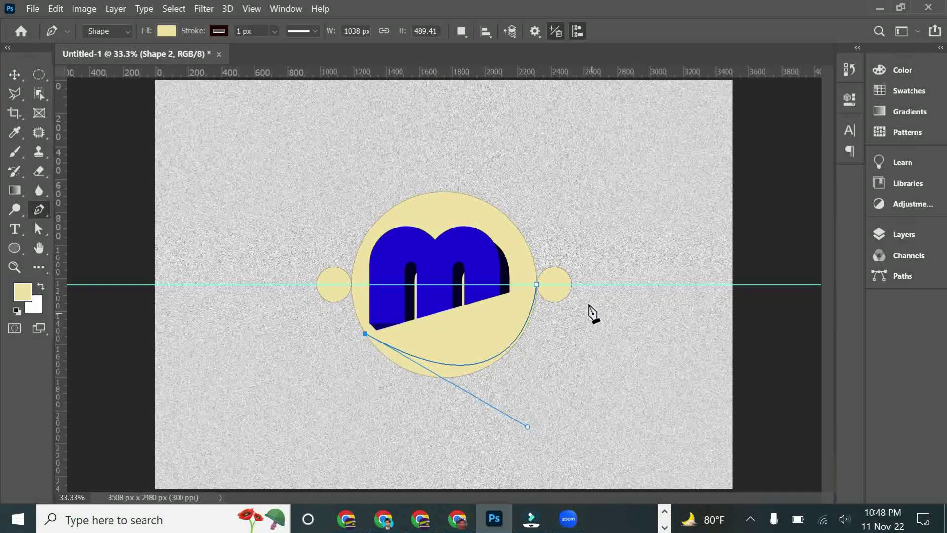
pyautogui.moveTo(571, 285); pyautogui.dragTo(648, 93)
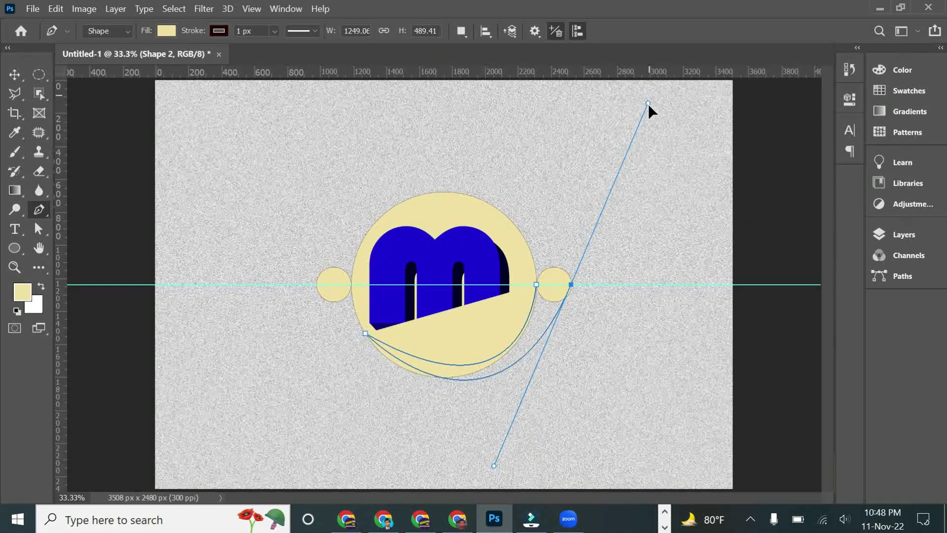
pyautogui.moveTo(648, 93)
pyautogui.mouseDown()
pyautogui.moveTo(625, 112)
pyautogui.moveTo(594, 93)
pyautogui.moveTo(613, 90)
pyautogui.mouseUp()
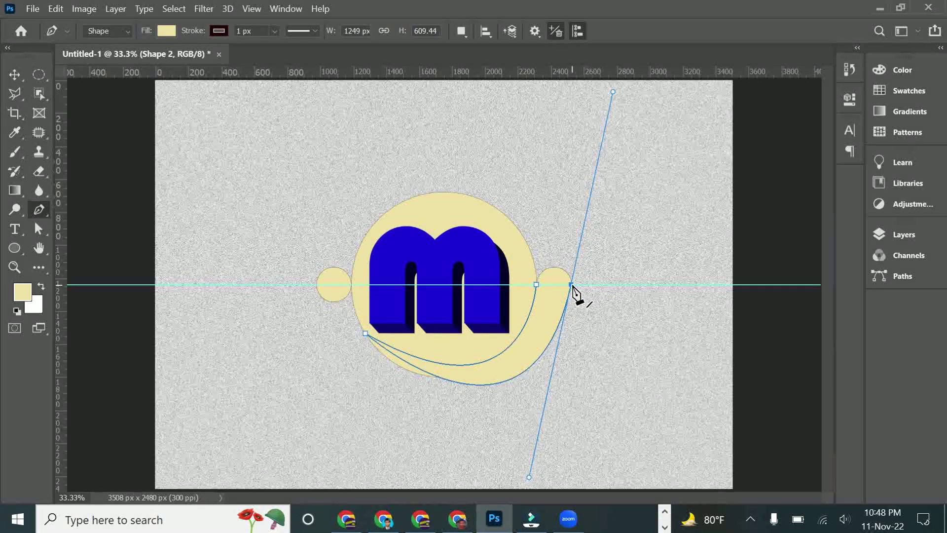
pyautogui.click(536, 285)
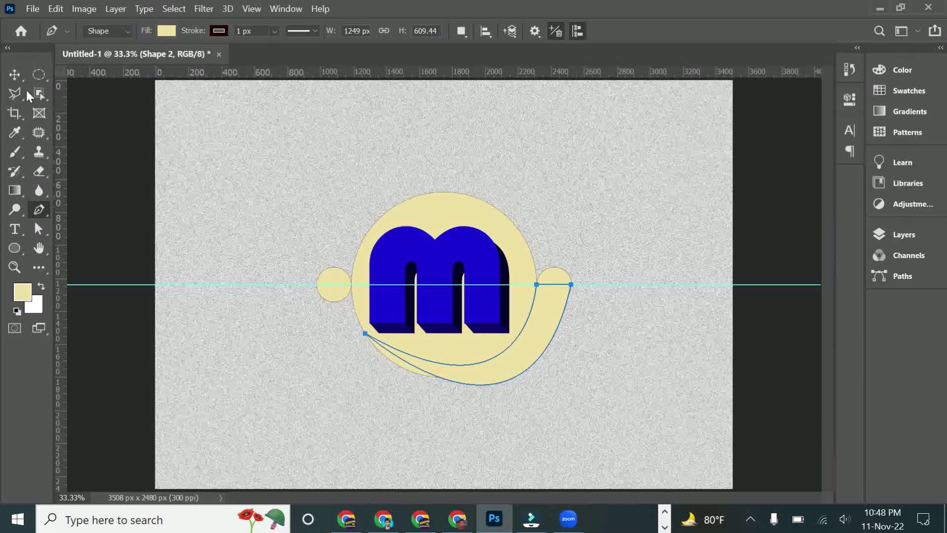
# Drag the swoosh's right anchor handle so the lower curve flows into the right circle.
pyautogui.click(11, 73)
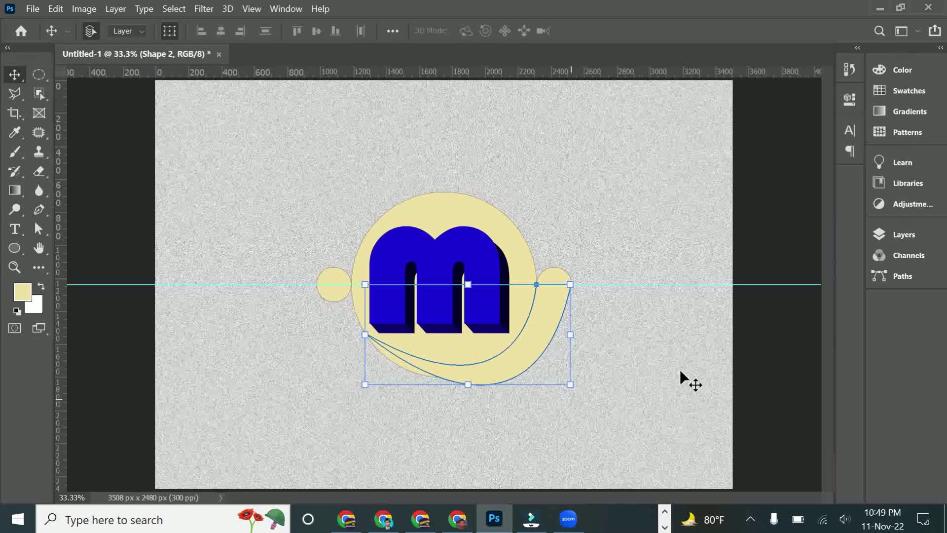
pyautogui.press('ctrl')
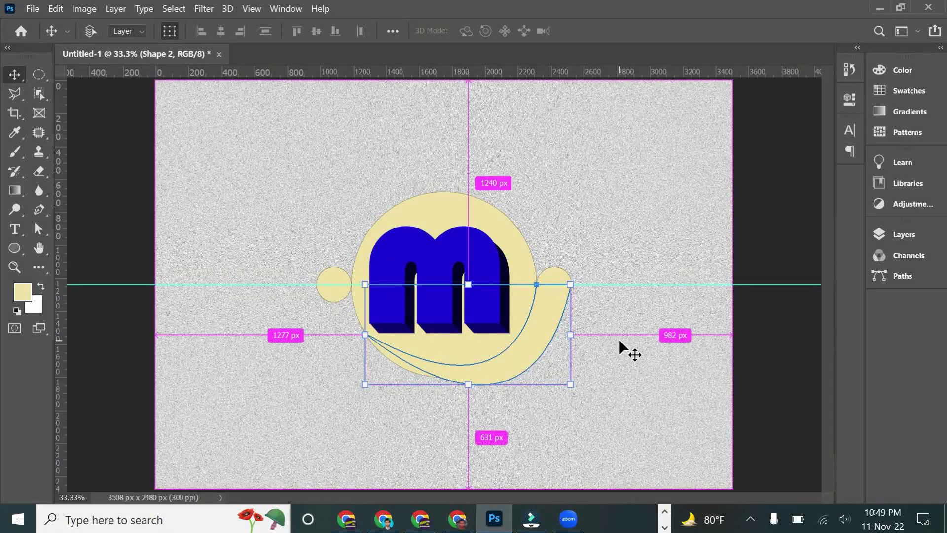
pyautogui.click(38, 207)
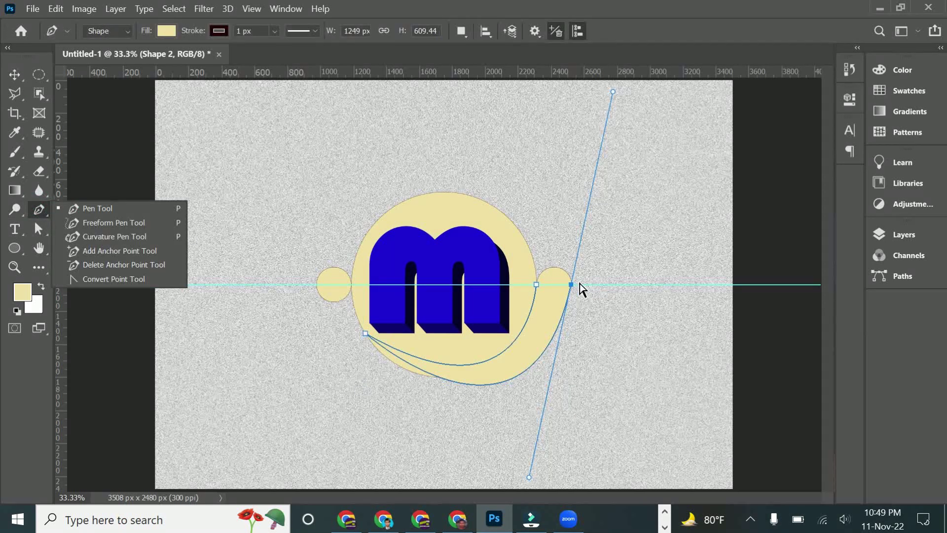
pyautogui.press('Escape')
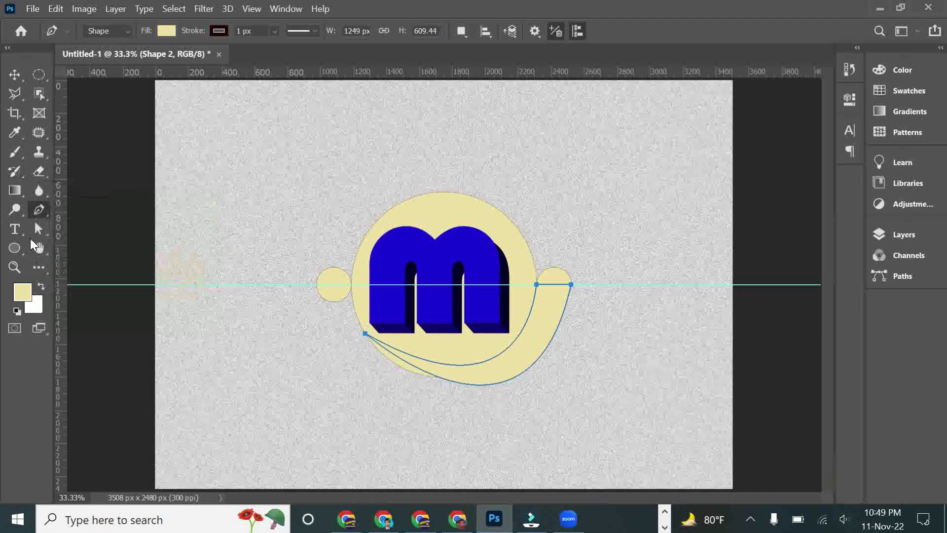
pyautogui.click(39, 229)
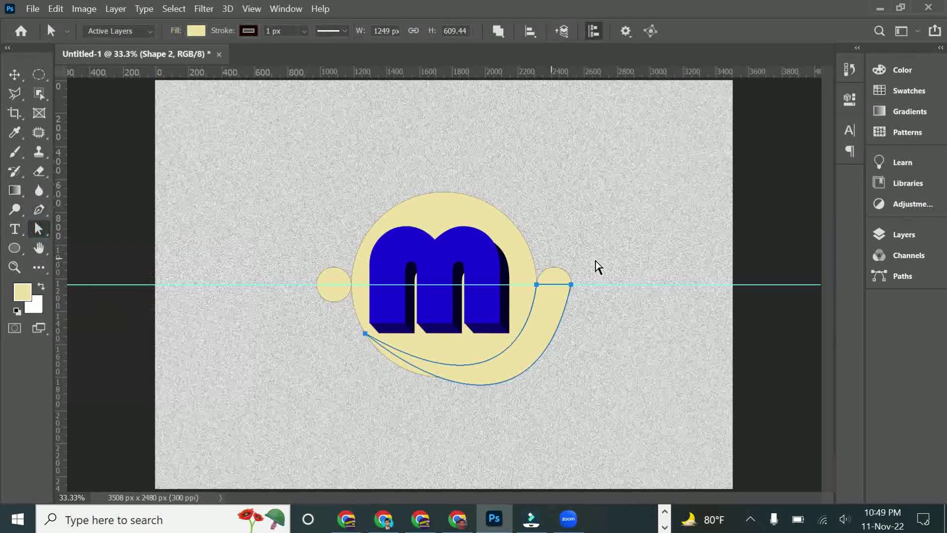
pyautogui.click(570, 285)
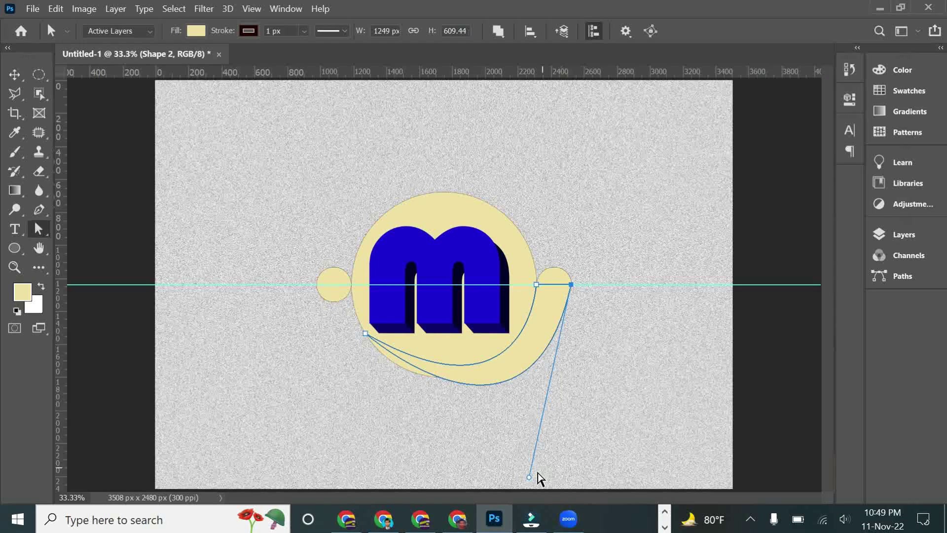
pyautogui.moveTo(529, 477)
pyautogui.mouseDown()
pyautogui.moveTo(553, 463)
pyautogui.moveTo(537, 489)
pyautogui.moveTo(545, 472)
pyautogui.mouseUp()
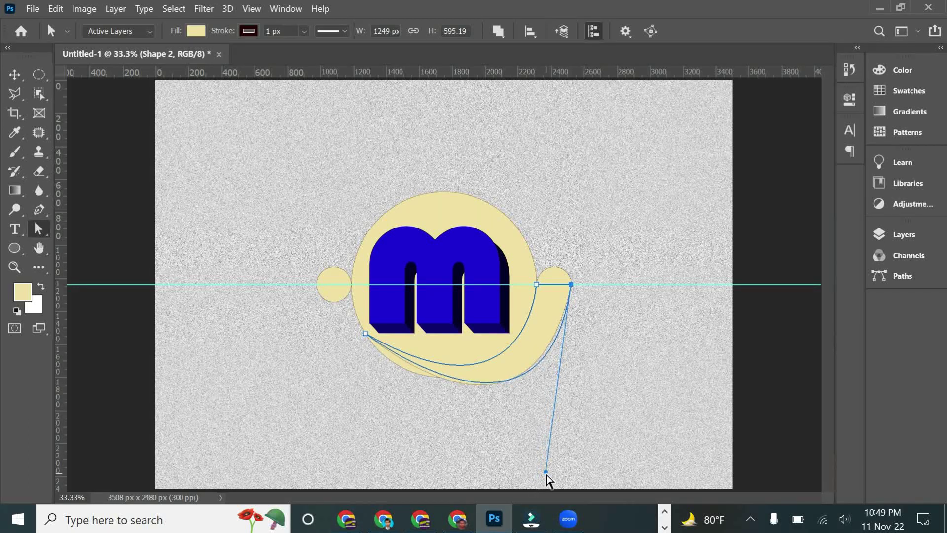
pyautogui.click(15, 74)
pyautogui.click(274, 249)
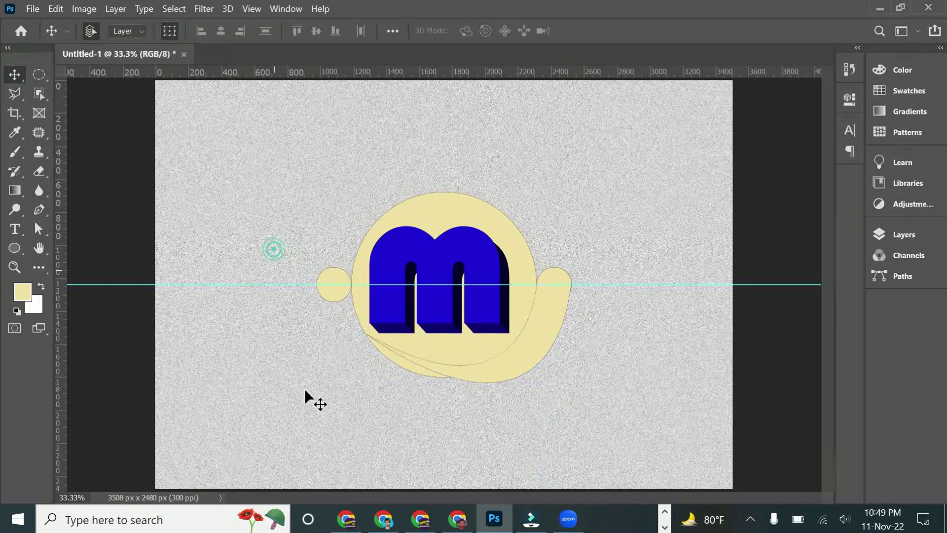
pyautogui.click(328, 292)
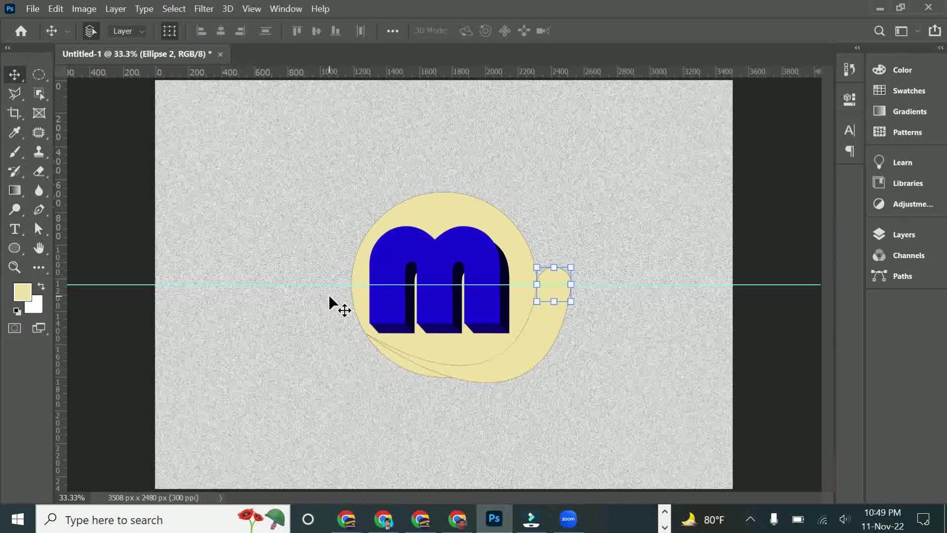
pyautogui.click(592, 328)
# Merge the Shape 2 swoosh and Ellipse 2 circle into one shape layer.
pyautogui.moveTo(592, 270); pyautogui.dragTo(559, 318)
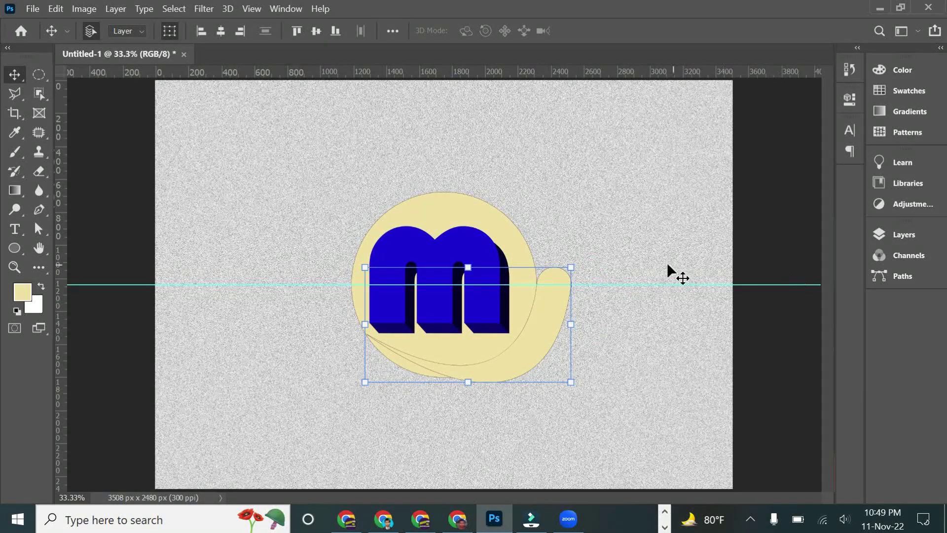
pyautogui.click(887, 239)
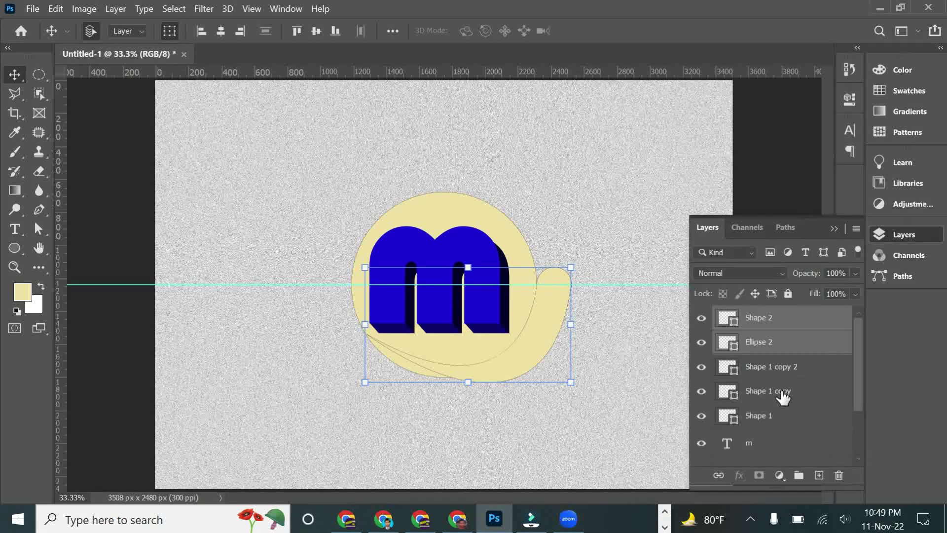
pyautogui.rightClick(768, 339)
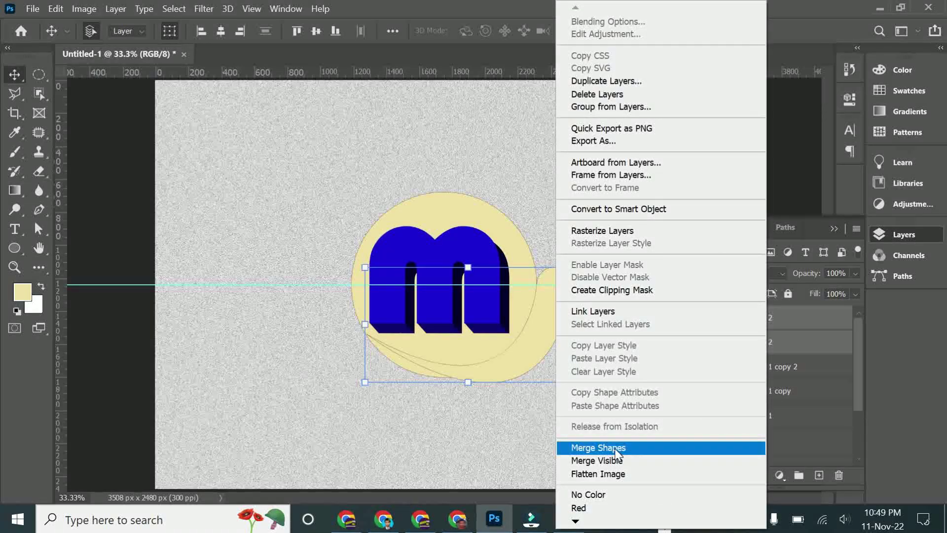
pyautogui.click(616, 448)
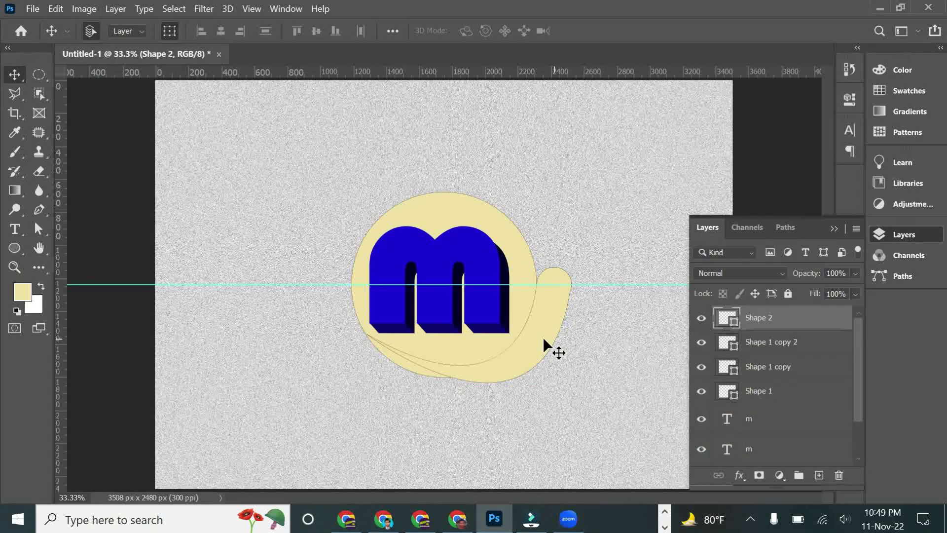
# Fill the merged swoosh with the m's dark navy extrusion colour 06032a.
pyautogui.doubleClick(735, 321)
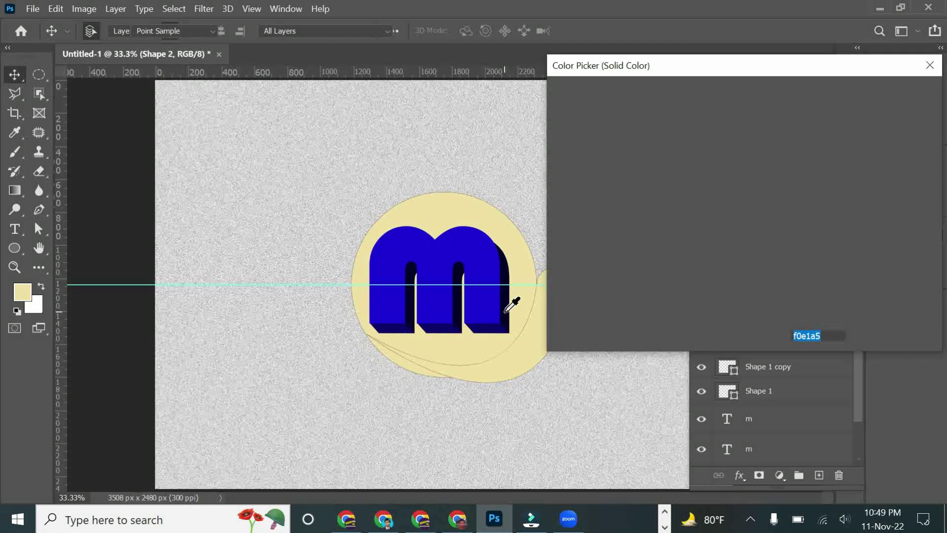
pyautogui.click(508, 320)
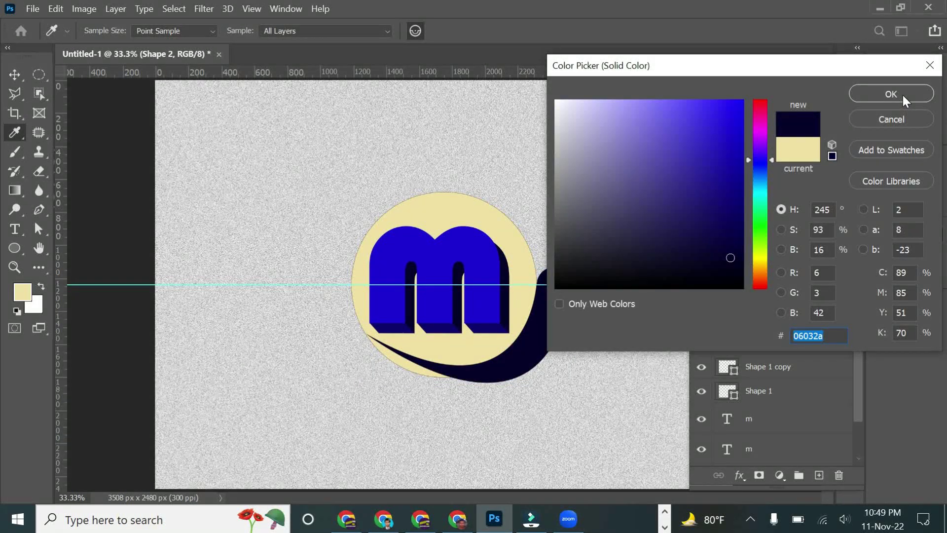
pyautogui.click(903, 95)
pyautogui.click(601, 334)
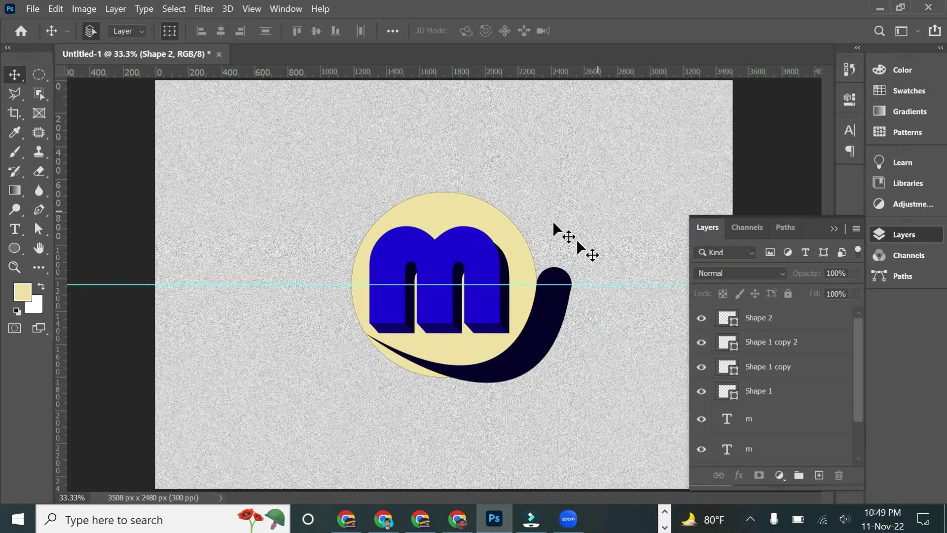
# Duplicate the navy swoosh as Shape 2 copy, placed to the left.
pyautogui.click(485, 214)
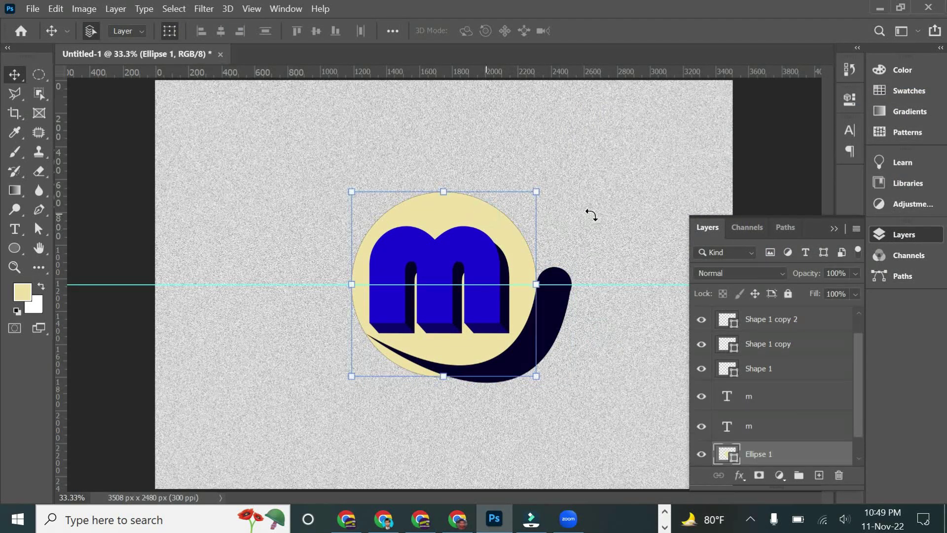
pyautogui.click(595, 220)
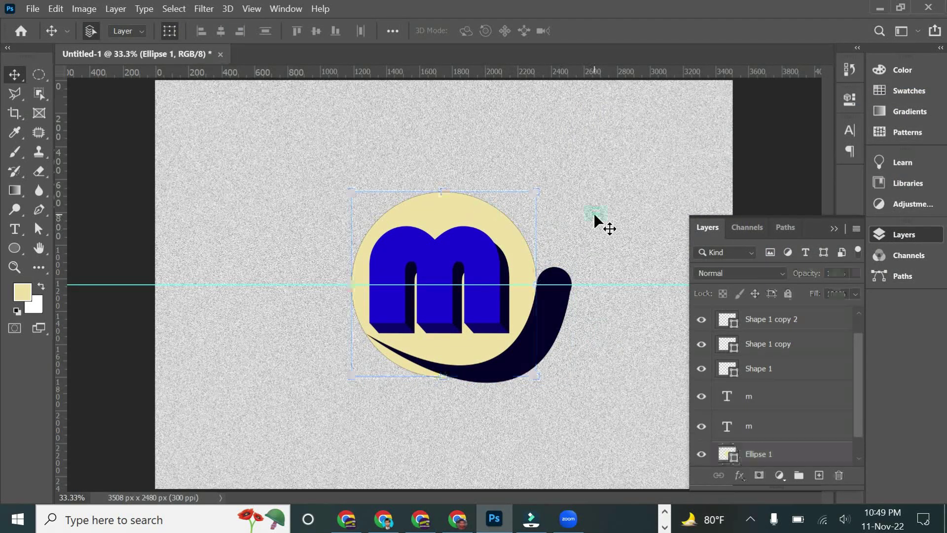
pyautogui.click(548, 322)
pyautogui.moveTo(546, 322); pyautogui.dragTo(292, 298)
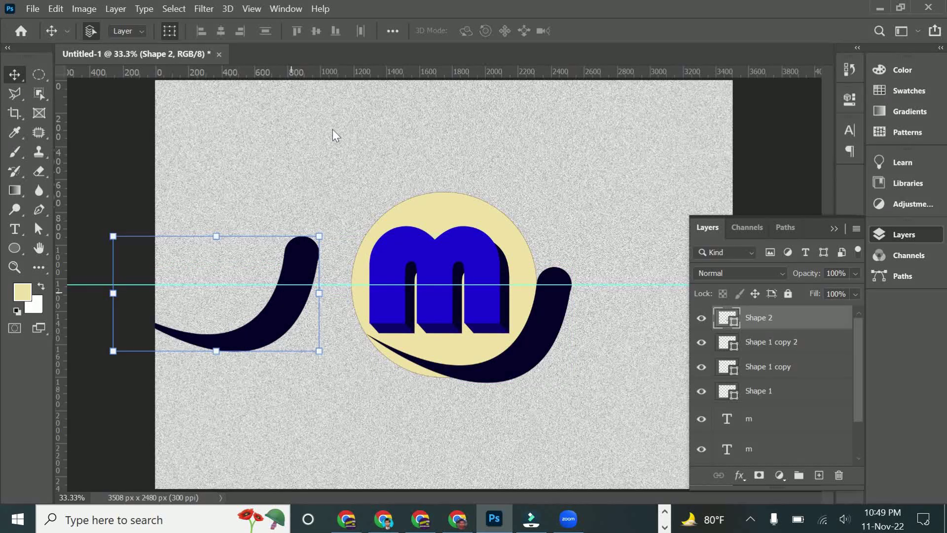
pyautogui.hotkey('ctrl', 'j')
pyautogui.click(265, 254)
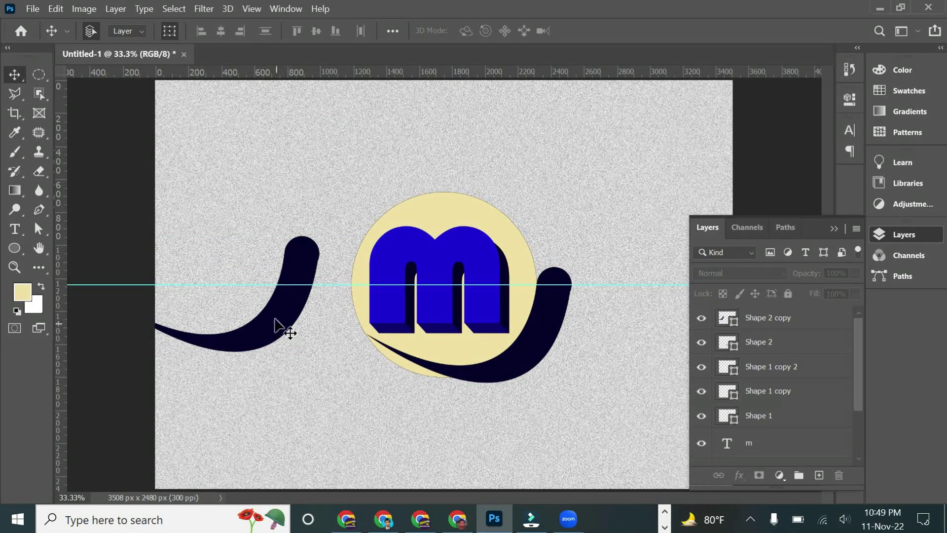
# Flip the swoosh copy vertically and horizontally and move it above-left of the m.
pyautogui.click(275, 320)
pyautogui.click(61, 10)
pyautogui.moveTo(102, 326)
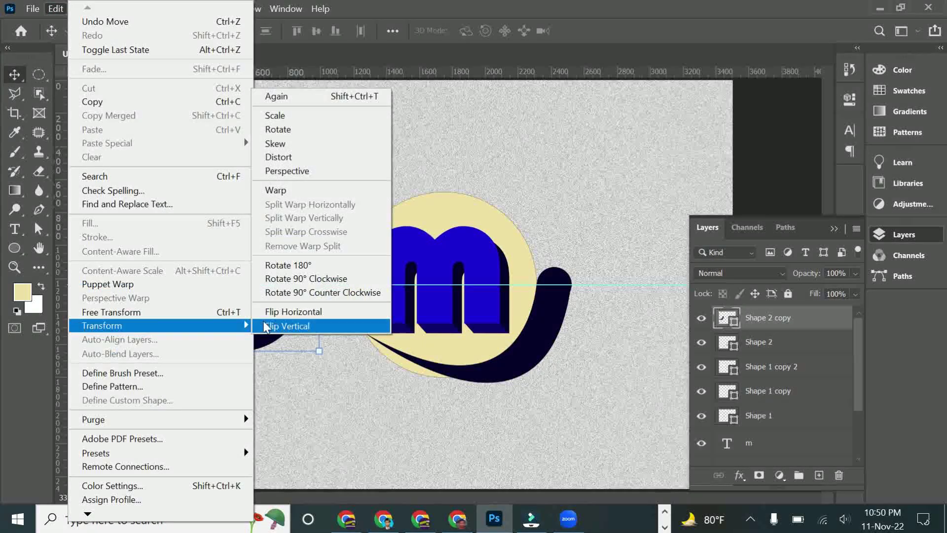
pyautogui.click(287, 326)
pyautogui.click(62, 10)
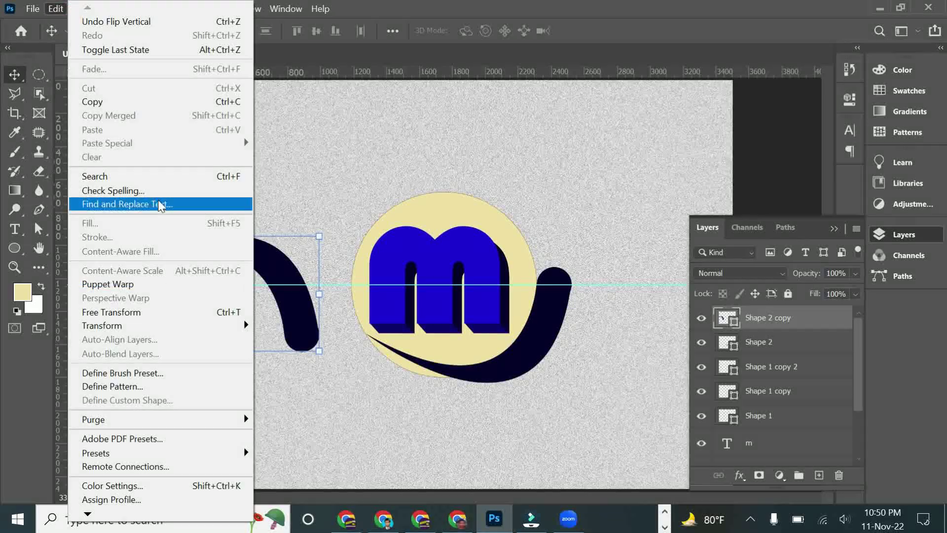
pyautogui.click(158, 328)
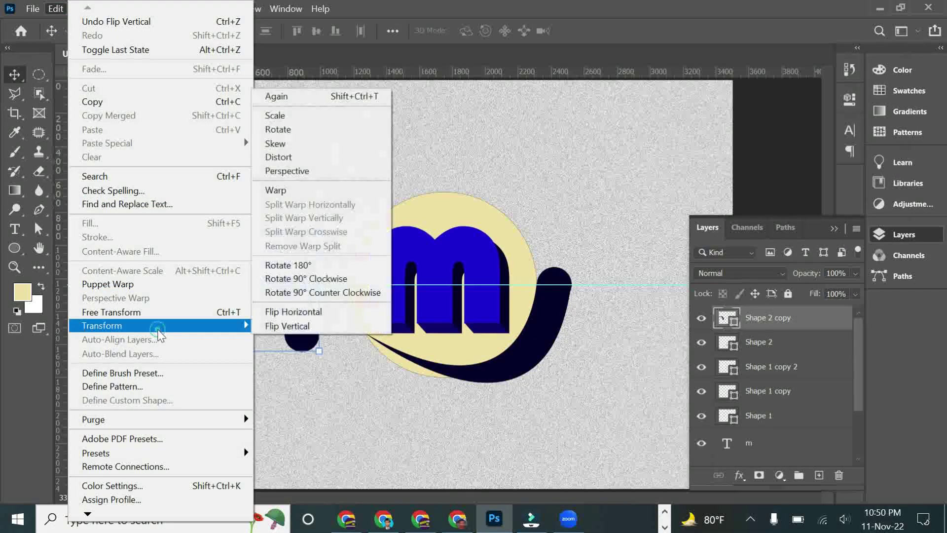
pyautogui.click(296, 312)
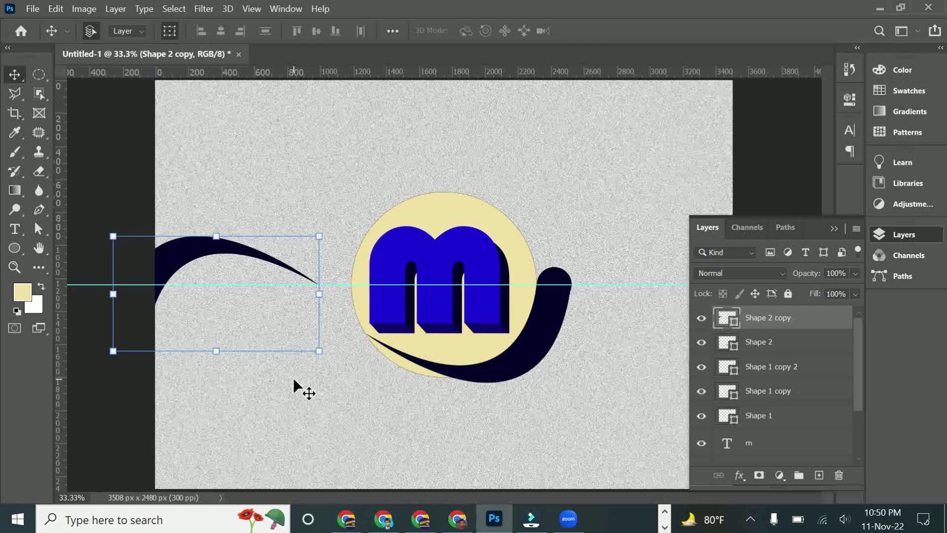
pyautogui.moveTo(207, 263)
pyautogui.mouseDown()
pyautogui.moveTo(330, 211)
pyautogui.moveTo(373, 217)
pyautogui.mouseUp()
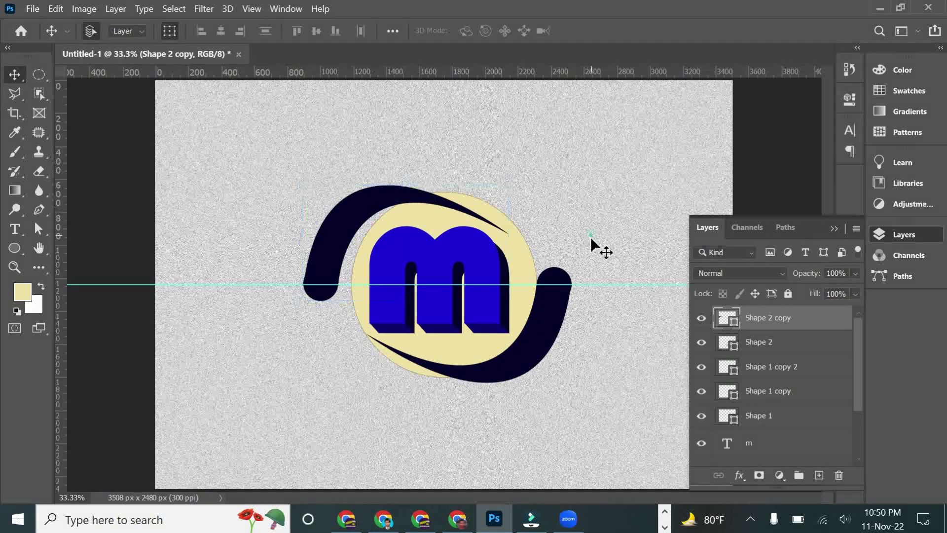
# Delete the cream Ellipse 1 circle, move Shape 2 copy 50 px right, and remove the horizontal guide.
pyautogui.click(524, 263)
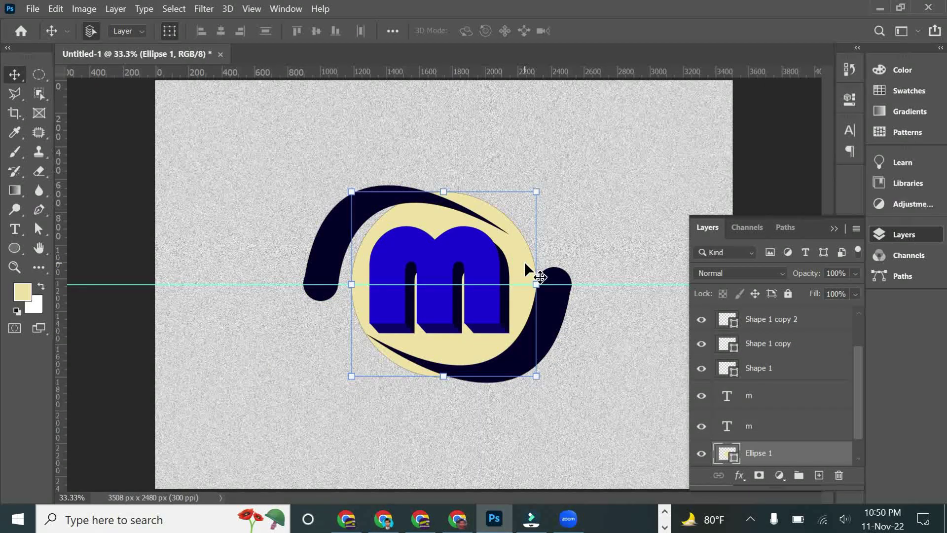
pyautogui.press('Delete')
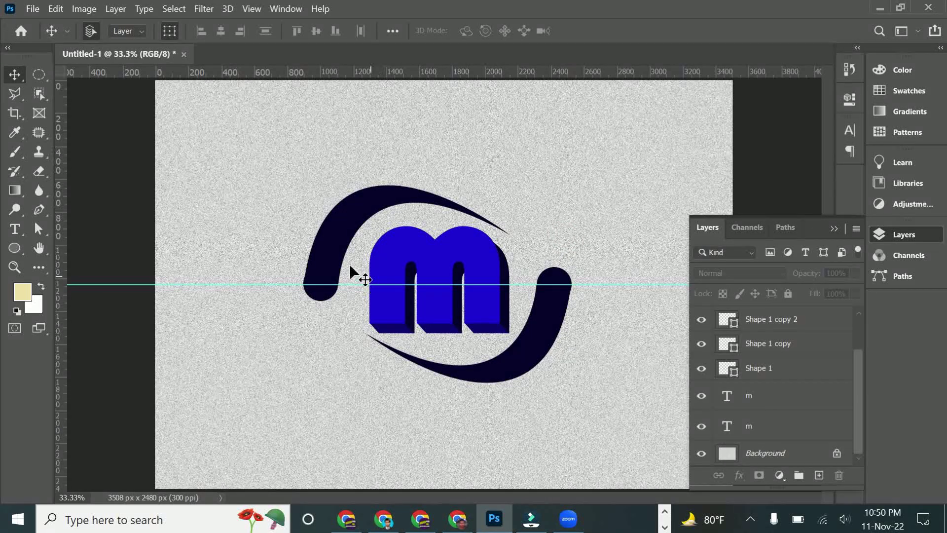
pyautogui.moveTo(337, 254); pyautogui.dragTo(345, 257)
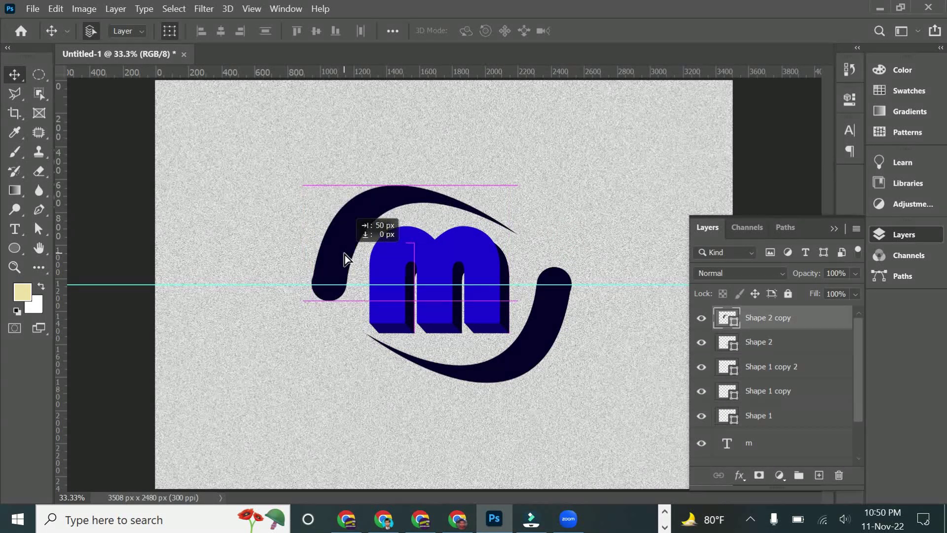
pyautogui.click(602, 384)
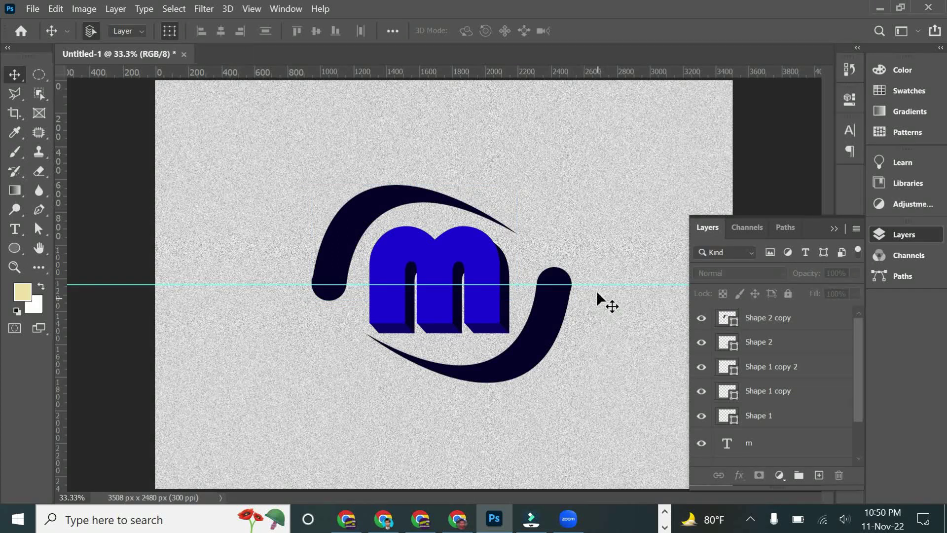
pyautogui.moveTo(586, 285); pyautogui.dragTo(586, 71)
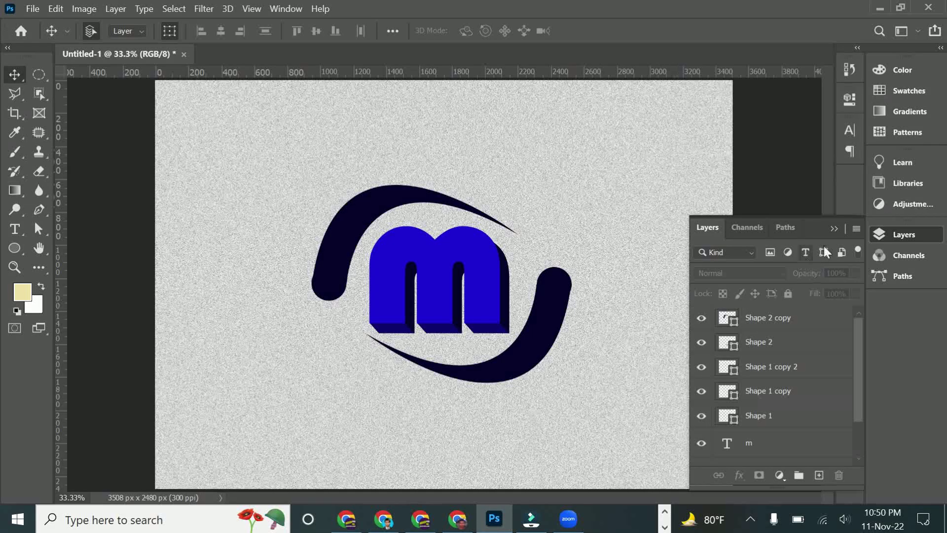
pyautogui.click(832, 228)
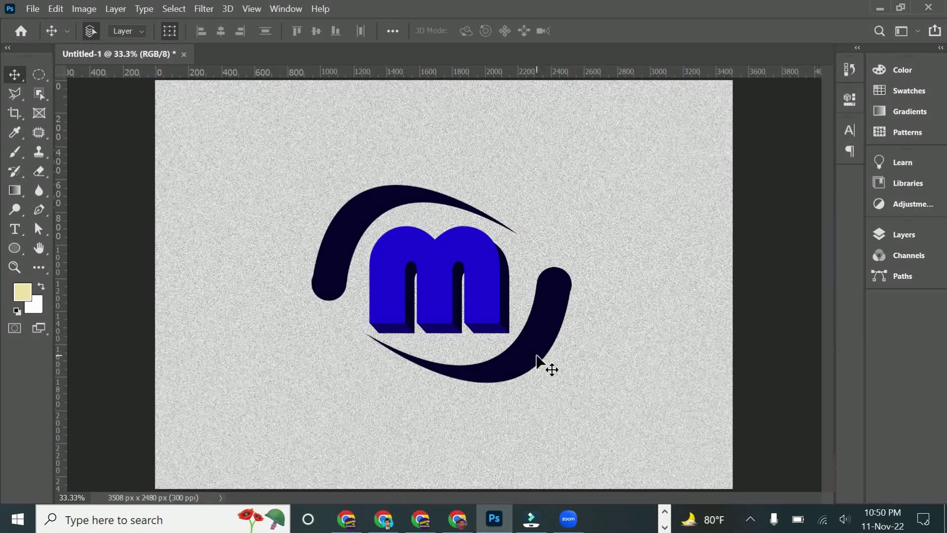
# Move the lower swoosh down about 29 px and the upper swoosh up and left.
pyautogui.moveTo(547, 366); pyautogui.dragTo(540, 363)
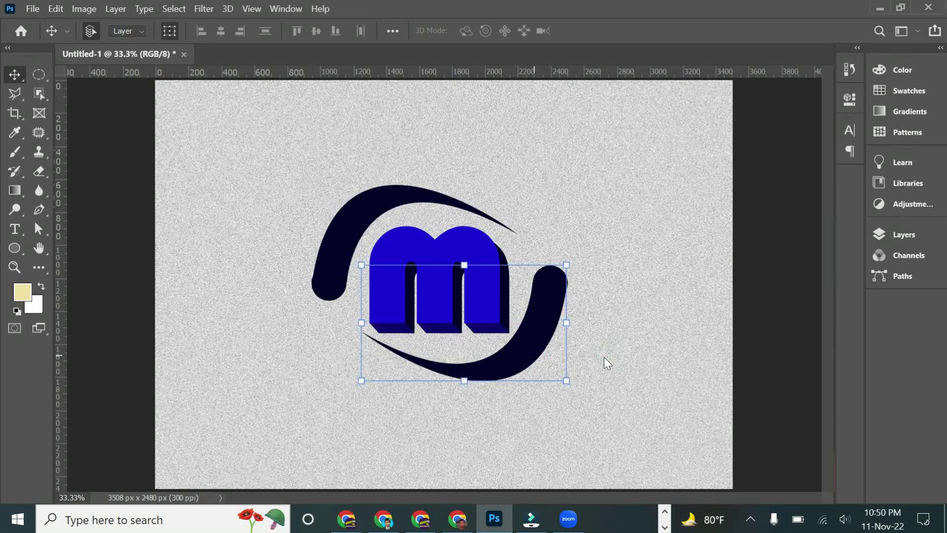
pyautogui.moveTo(537, 363); pyautogui.dragTo(526, 375)
pyautogui.moveTo(345, 229); pyautogui.dragTo(327, 203)
# Select just the m and tilt it about 20.65° counterclockwise.
pyautogui.moveTo(404, 217); pyautogui.dragTo(448, 273)
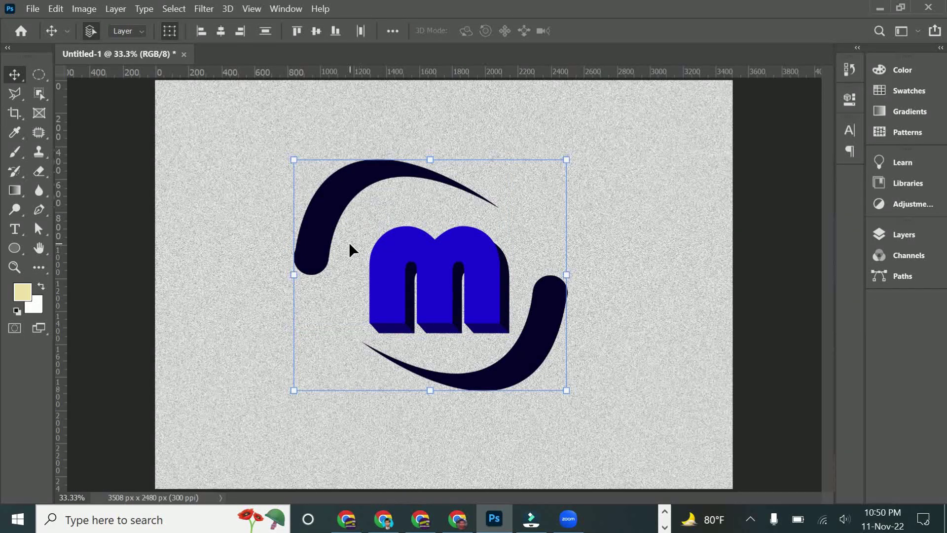
pyautogui.moveTo(345, 236); pyautogui.dragTo(463, 335)
pyautogui.keyDown('shift'); pyautogui.click(527, 361); pyautogui.keyUp('shift')
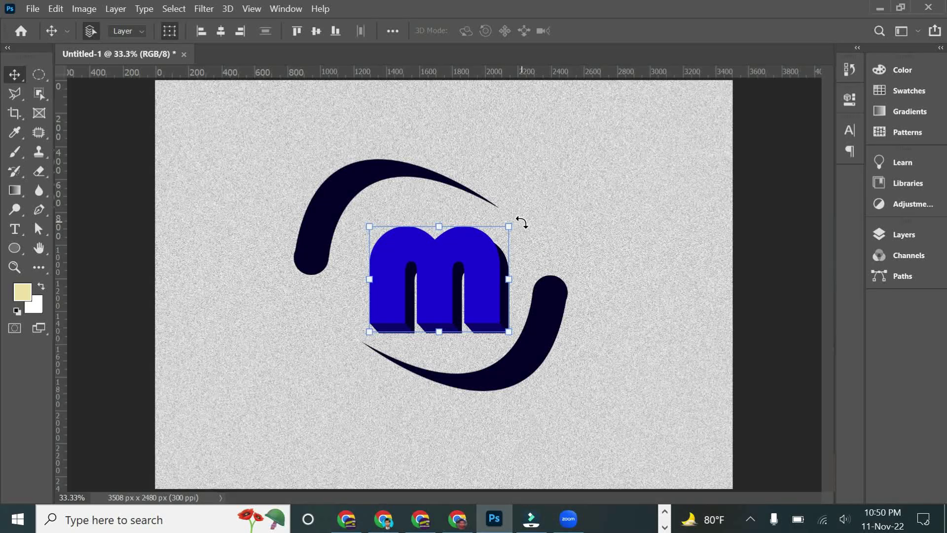
pyautogui.click(588, 228)
pyautogui.moveTo(247, 152); pyautogui.dragTo(361, 224)
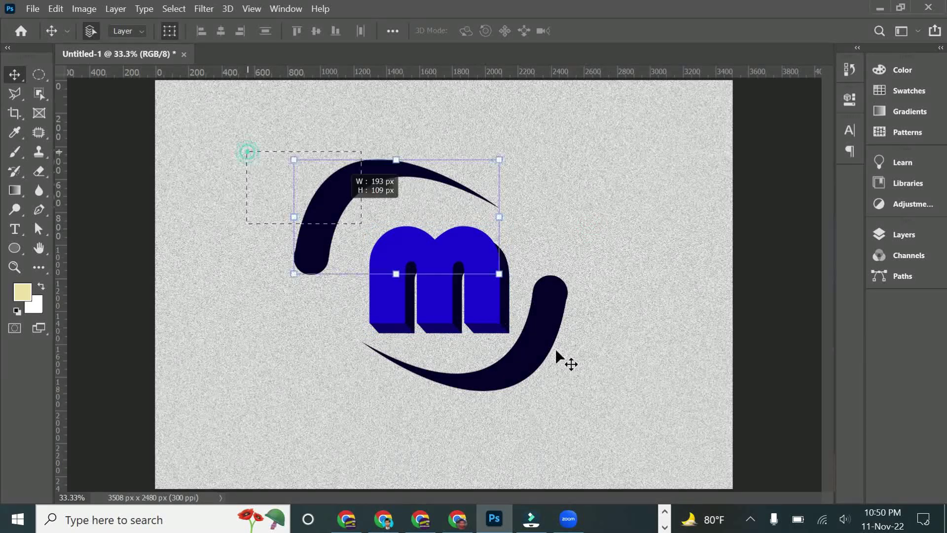
pyautogui.moveTo(556, 351); pyautogui.dragTo(591, 397)
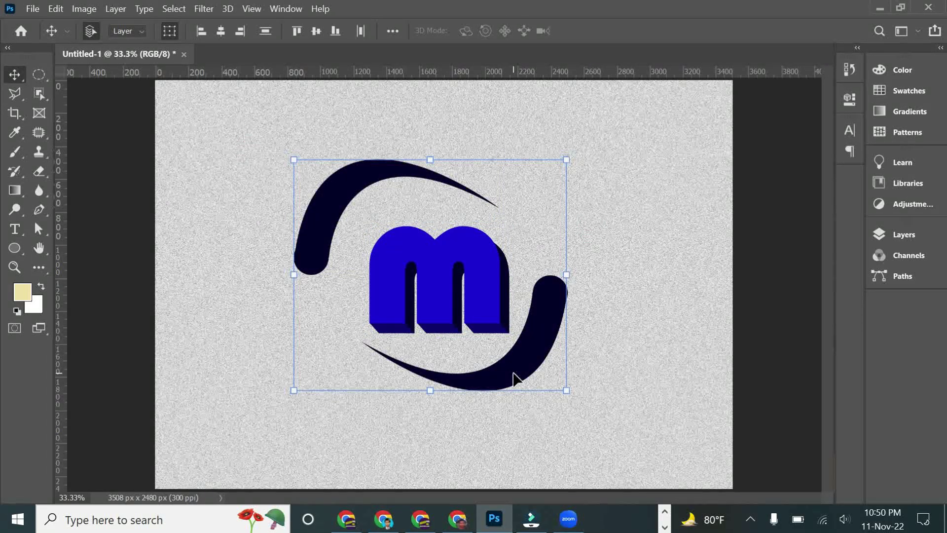
pyautogui.moveTo(343, 219); pyautogui.dragTo(560, 238)
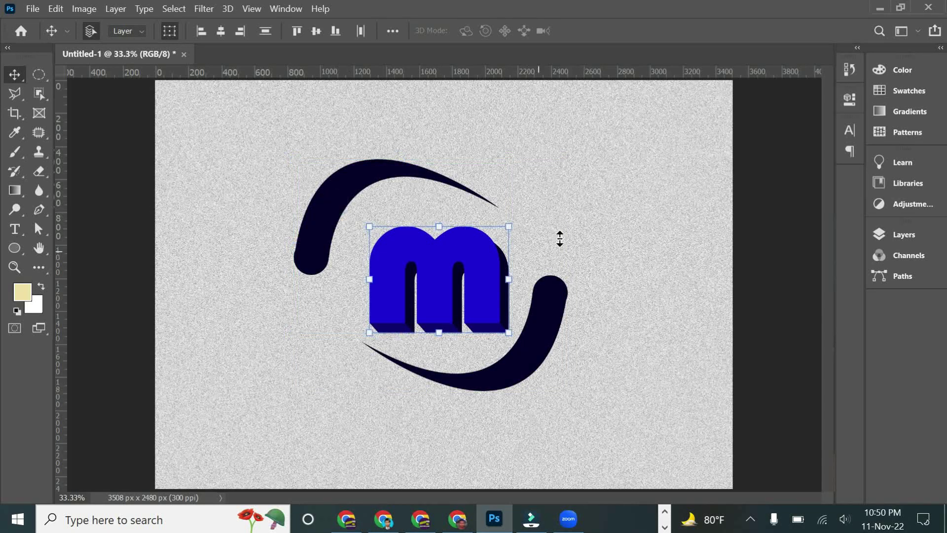
pyautogui.click(520, 221)
pyautogui.moveTo(520, 221); pyautogui.dragTo(506, 181)
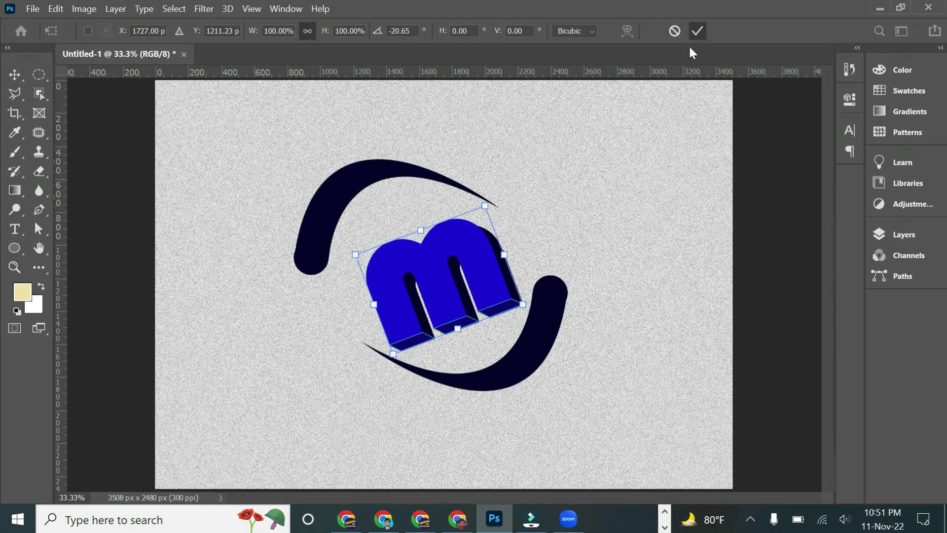
# Commit the m's rotation, enlarge both swooshes to about 108%, and nudge the lower one up-left.
pyautogui.click(620, 321)
pyautogui.click(529, 366)
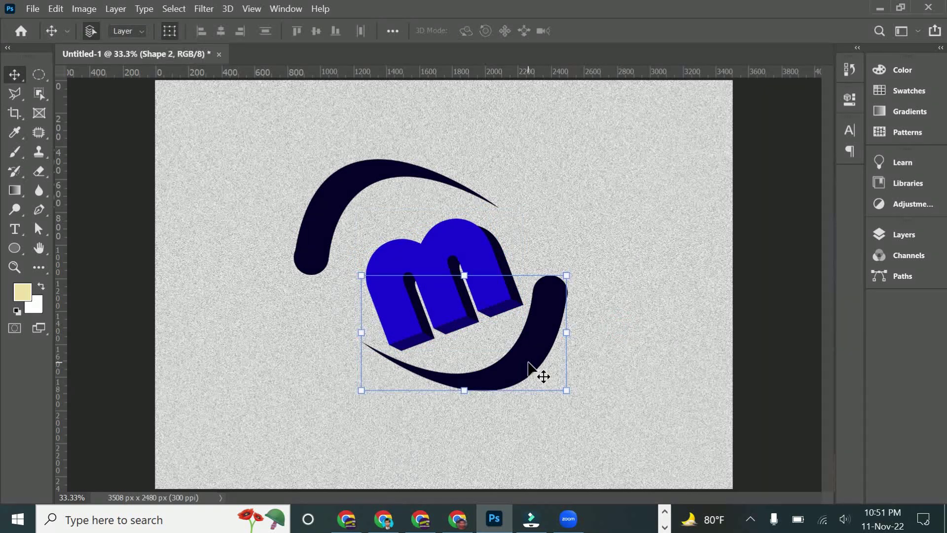
pyautogui.keyDown('shift'); pyautogui.click(338, 247); pyautogui.keyUp('shift')
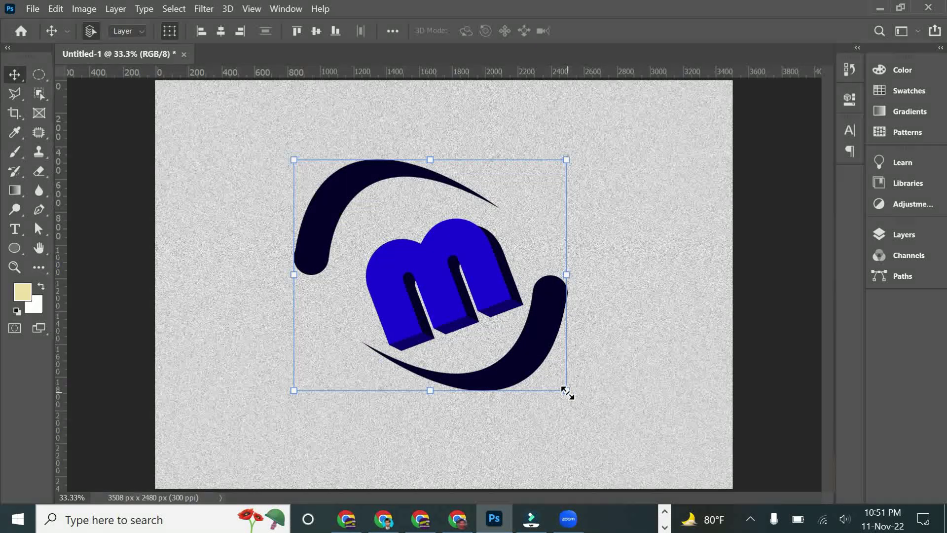
pyautogui.moveTo(567, 392); pyautogui.dragTo(590, 410)
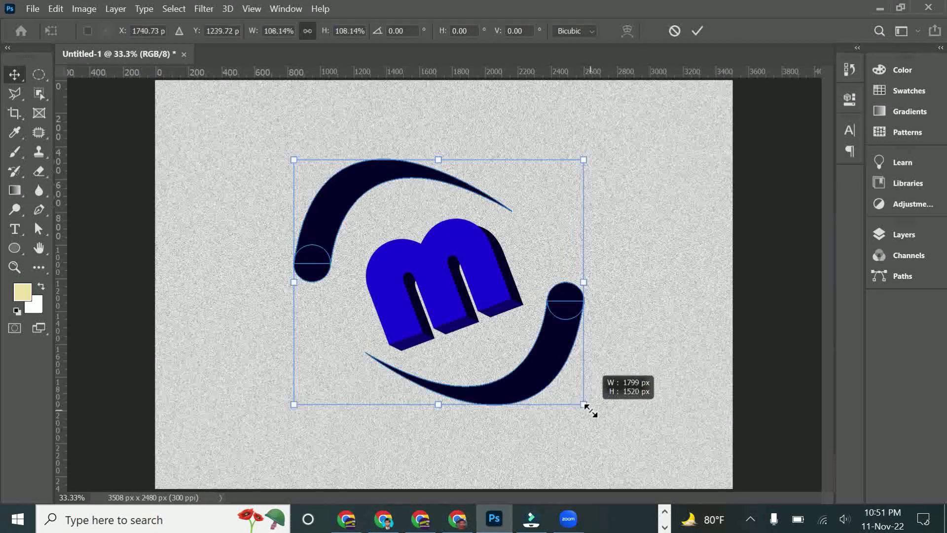
pyautogui.click(696, 35)
pyautogui.moveTo(553, 359)
pyautogui.mouseDown()
pyautogui.moveTo(538, 339)
pyautogui.moveTo(540, 347)
pyautogui.mouseUp()
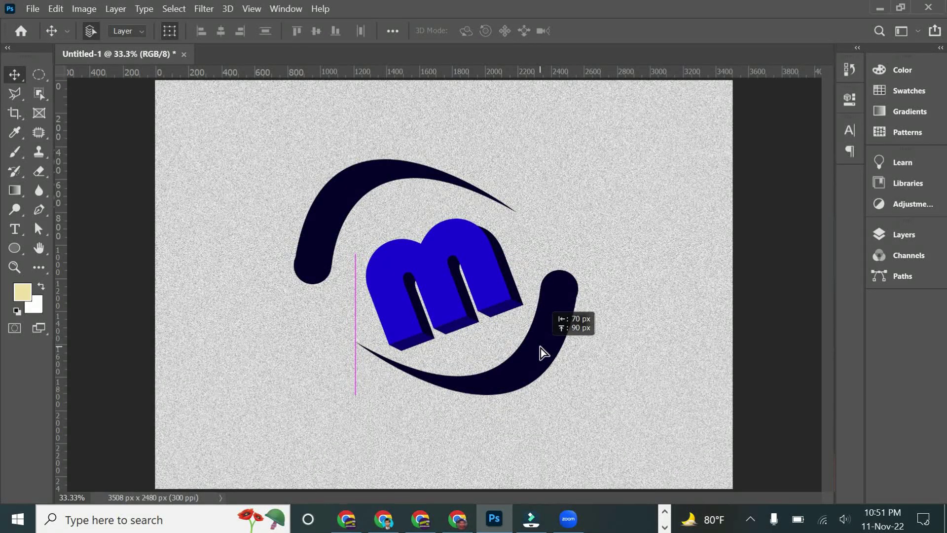
# Drag the upper swoosh right and about 145 px down so it hugs the m.
pyautogui.click(444, 242)
pyautogui.moveTo(329, 198); pyautogui.dragTo(346, 209)
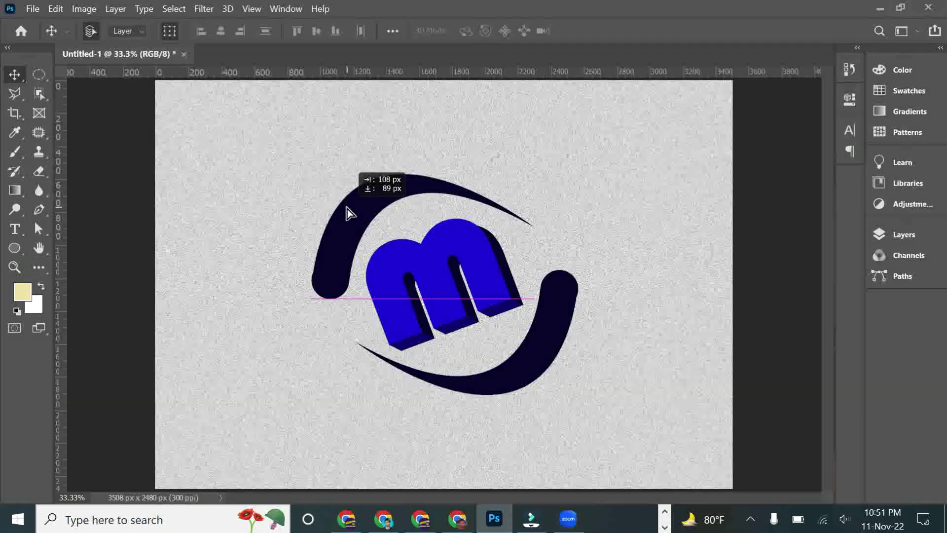
pyautogui.moveTo(347, 208); pyautogui.dragTo(347, 218)
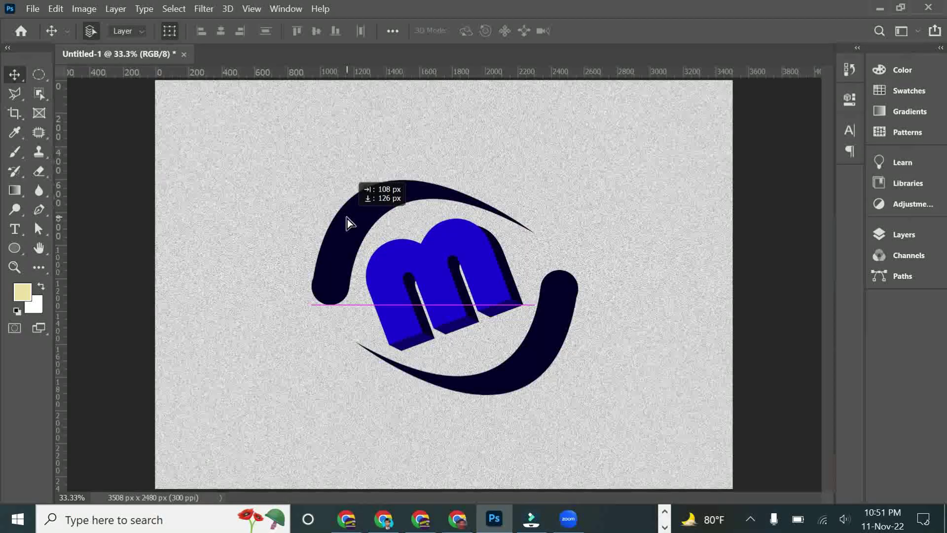
pyautogui.moveTo(347, 218); pyautogui.dragTo(343, 226)
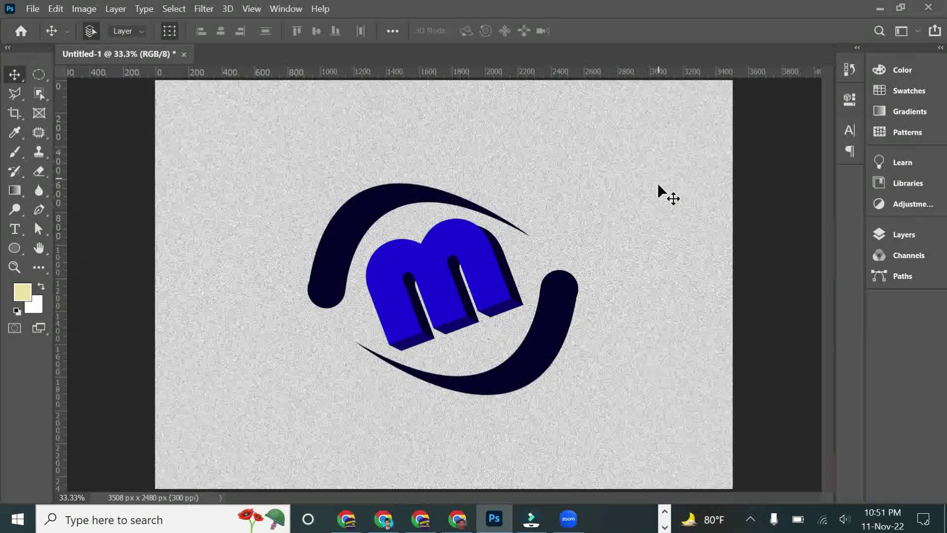
# Add a Bevel & Emboss effect to the Shape 2 copy swoosh layer.
pyautogui.click(912, 239)
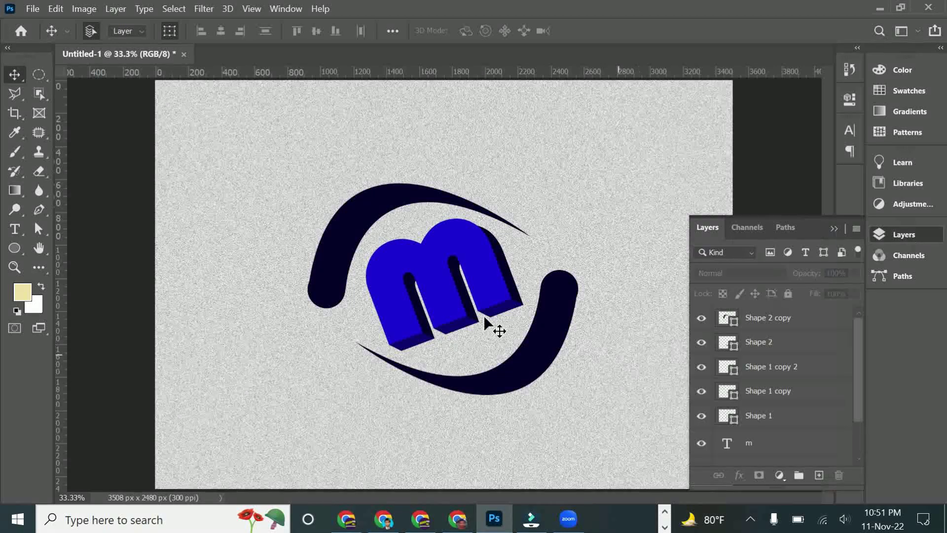
pyautogui.click(329, 246)
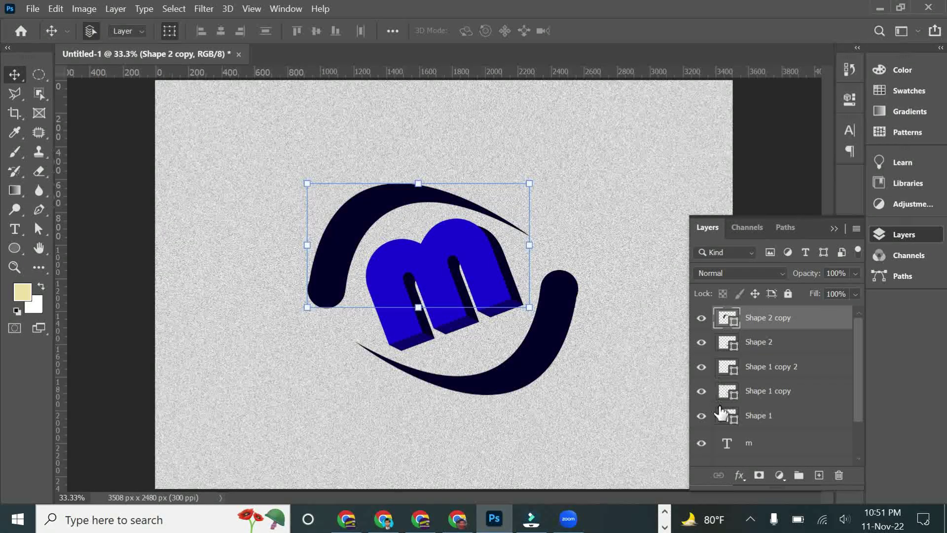
pyautogui.click(739, 475)
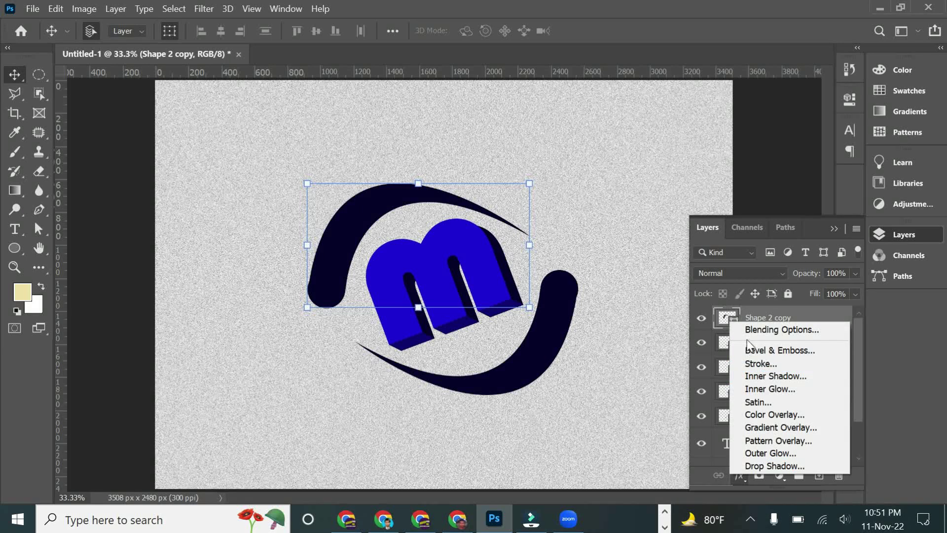
pyautogui.click(770, 349)
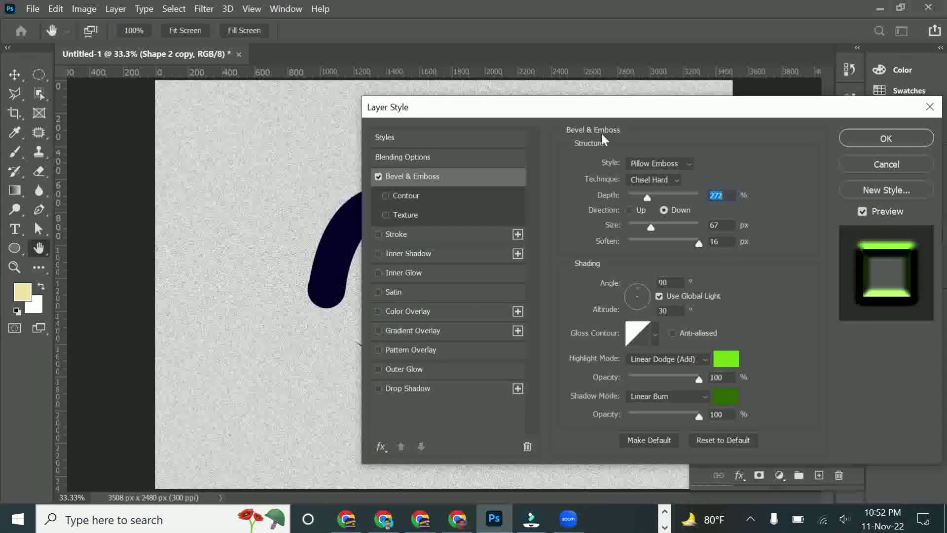
pyautogui.moveTo(583, 108); pyautogui.dragTo(802, 94)
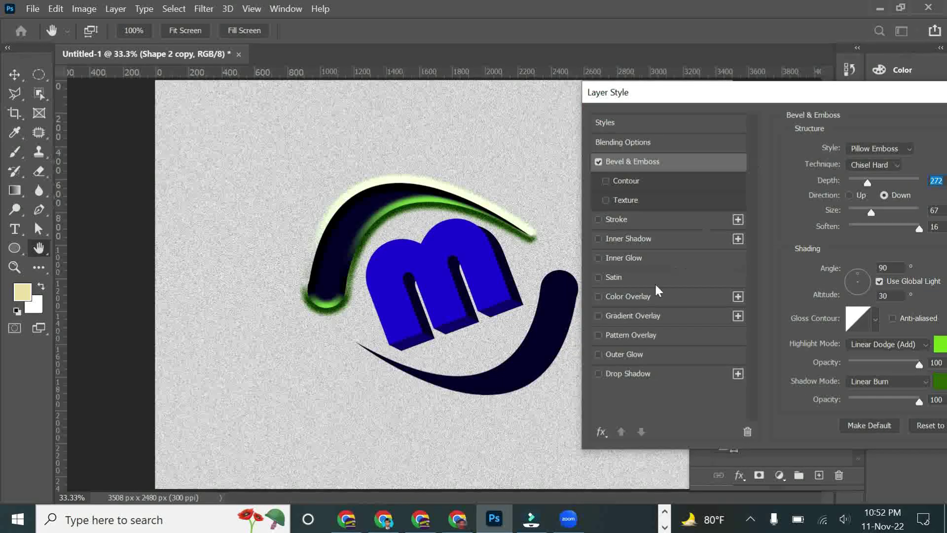
pyautogui.moveTo(655, 92); pyautogui.dragTo(562, 95)
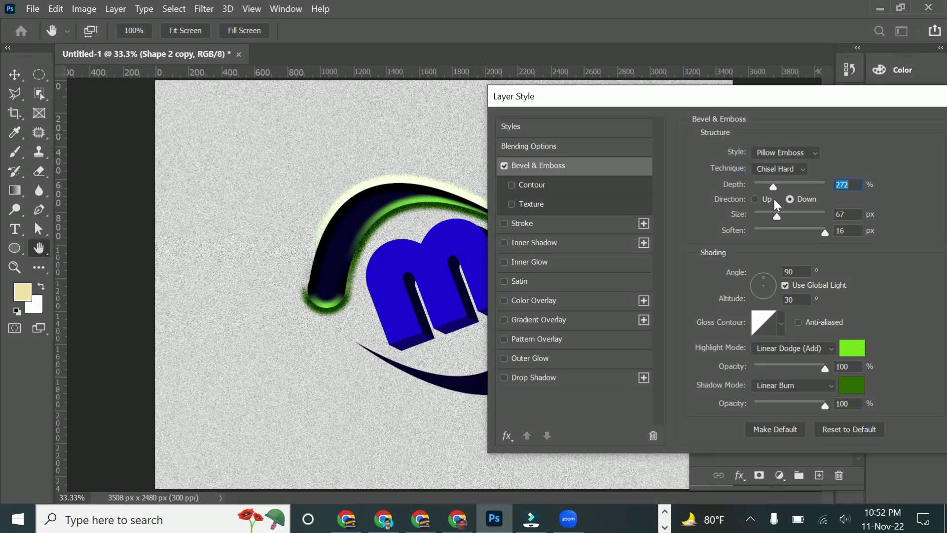
# Lower the bevel's soften, set size 54 px, depth 230% and highlight opacity about 80%.
pyautogui.moveTo(823, 233); pyautogui.dragTo(794, 238)
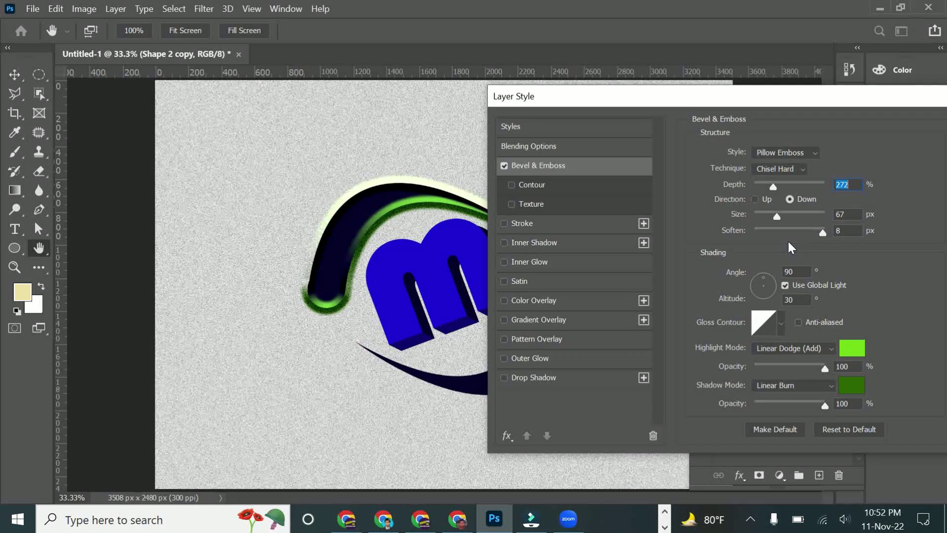
pyautogui.click(779, 232)
pyautogui.moveTo(777, 214); pyautogui.dragTo(774, 217)
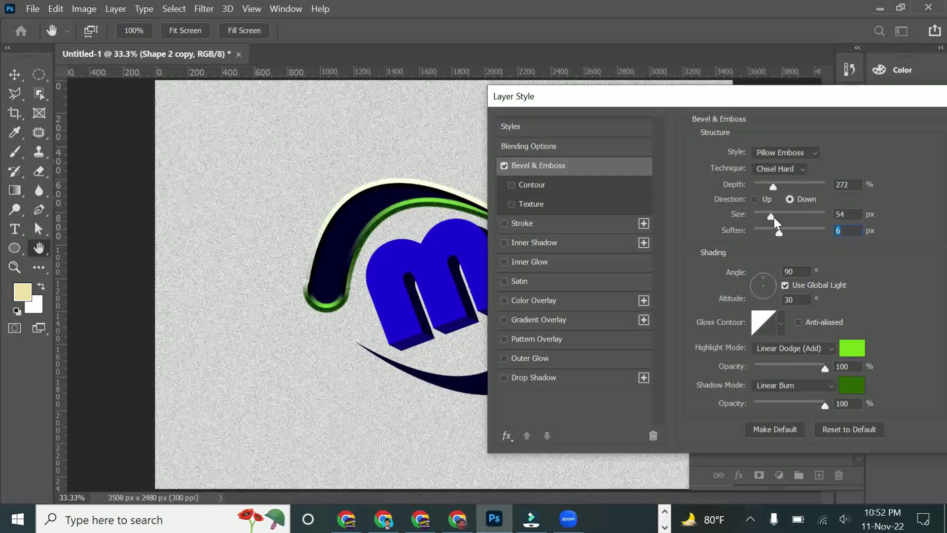
pyautogui.click(774, 213)
pyautogui.moveTo(773, 186)
pyautogui.mouseDown()
pyautogui.moveTo(752, 188)
pyautogui.moveTo(770, 188)
pyautogui.mouseUp()
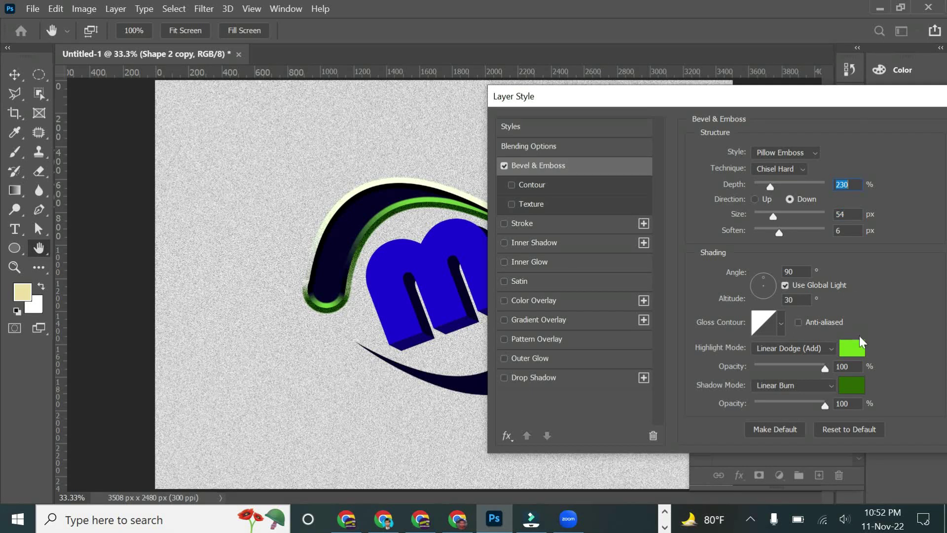
pyautogui.moveTo(823, 367)
pyautogui.mouseDown()
pyautogui.moveTo(793, 373)
pyautogui.moveTo(813, 371)
pyautogui.mouseUp()
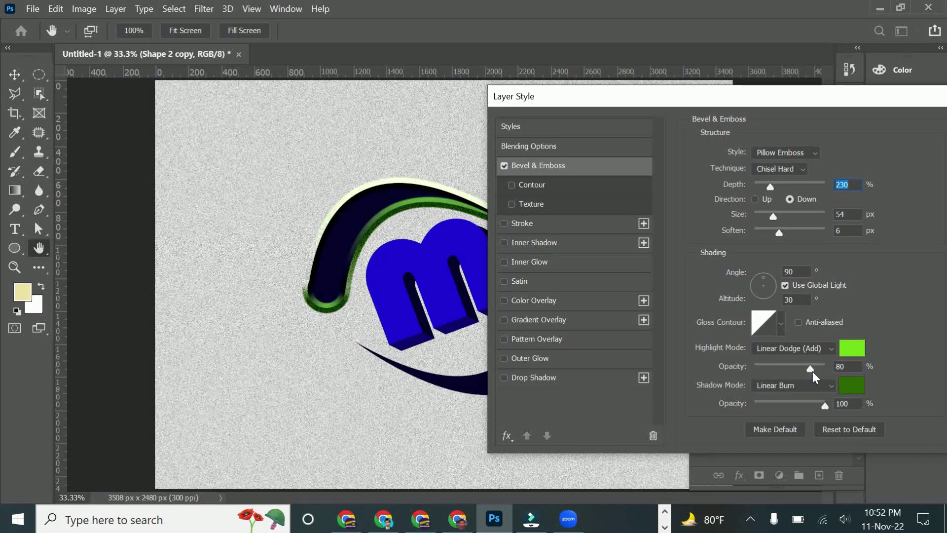
# Pick a pale grey-green highlight colour, 9aad8a, for the bevel.
pyautogui.click(854, 347)
pyautogui.click(717, 197)
pyautogui.moveTo(630, 163)
pyautogui.mouseDown()
pyautogui.moveTo(583, 169)
pyautogui.moveTo(587, 123)
pyautogui.moveTo(592, 159)
pyautogui.mouseUp()
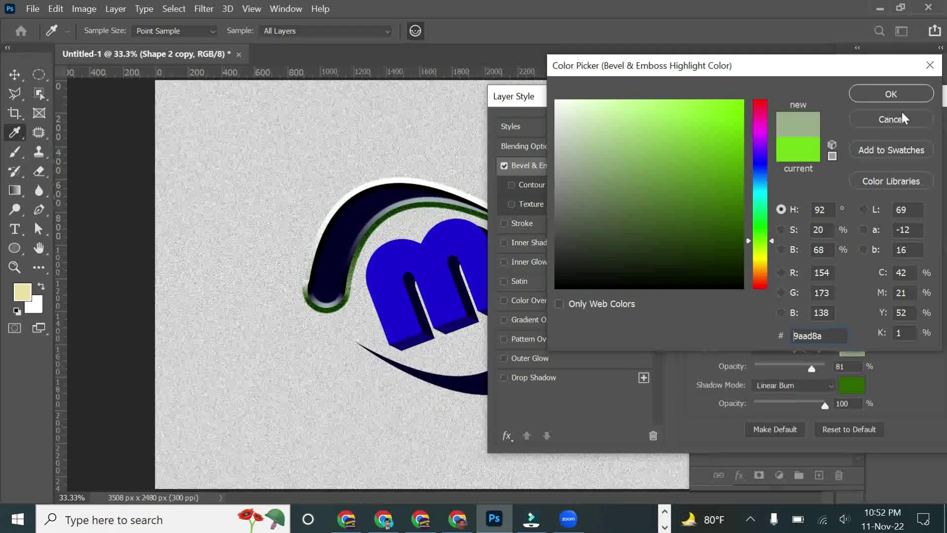
# Confirm the grey-green highlight and set the bevel shadow colour to a grey-green near 7f8d74.
pyautogui.click(896, 94)
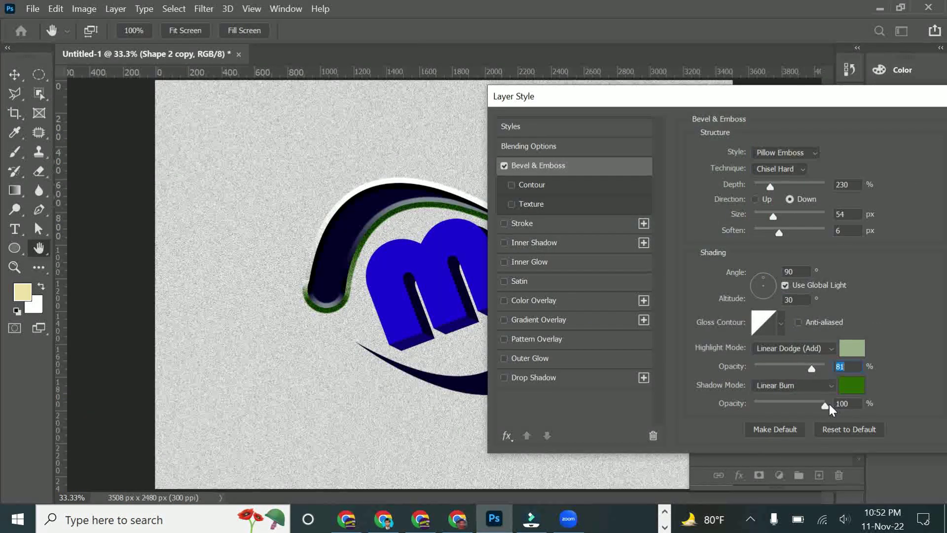
pyautogui.click(852, 385)
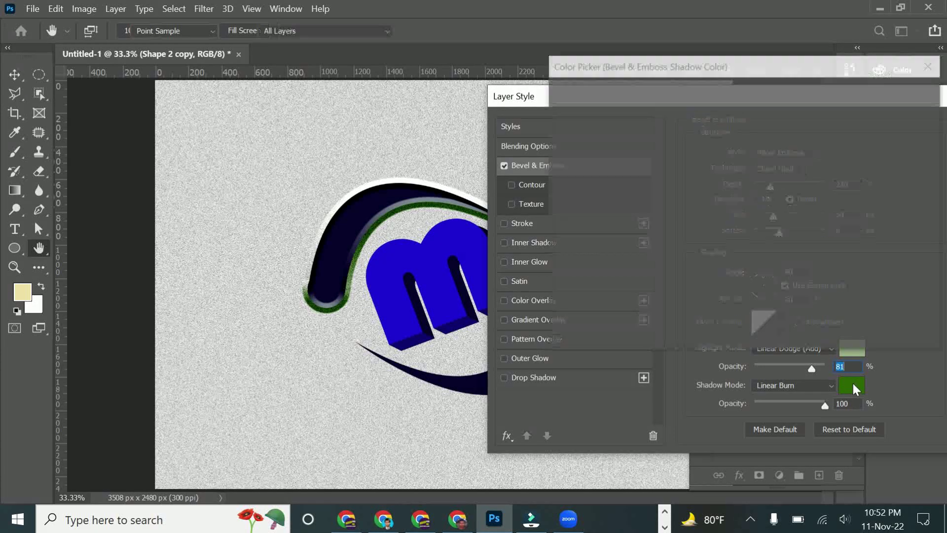
pyautogui.moveTo(611, 182)
pyautogui.mouseDown()
pyautogui.moveTo(584, 136)
pyautogui.moveTo(581, 152)
pyautogui.mouseUp()
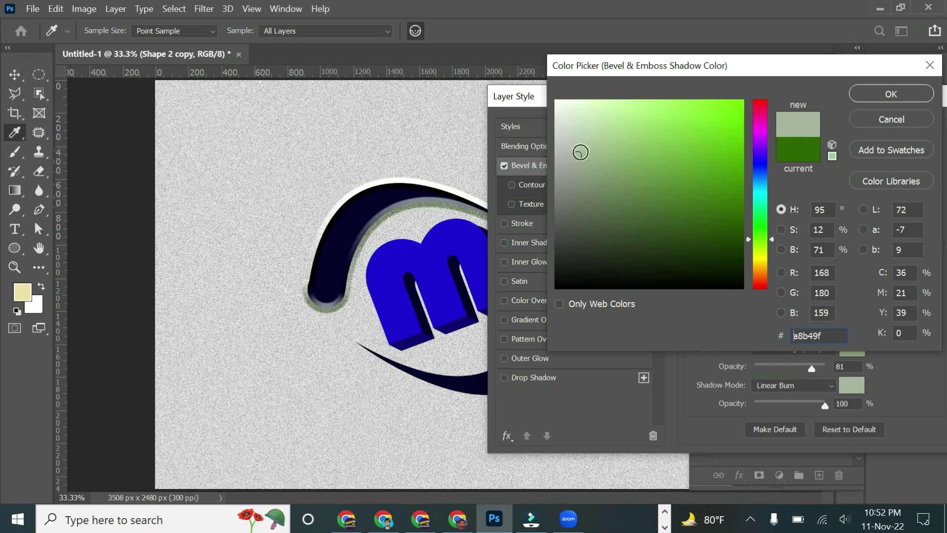
pyautogui.click(586, 171)
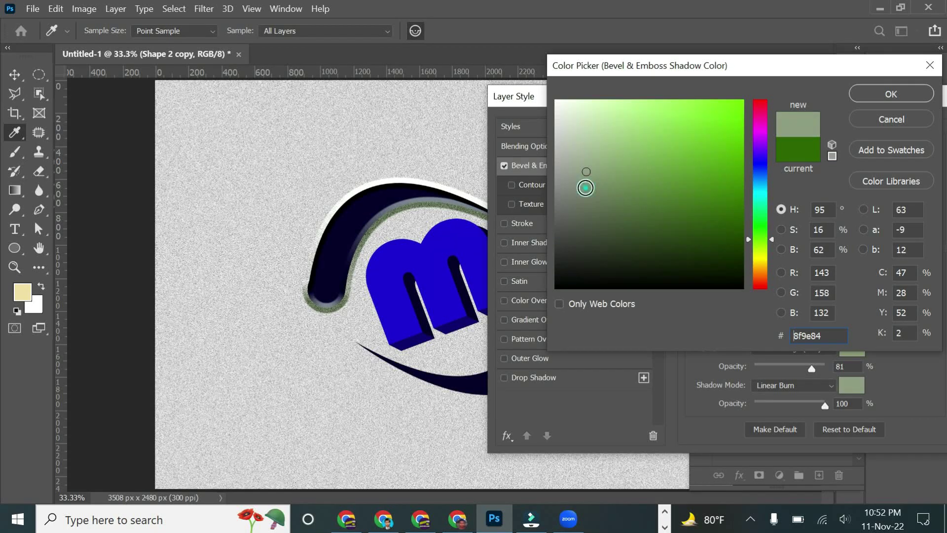
pyautogui.click(585, 188)
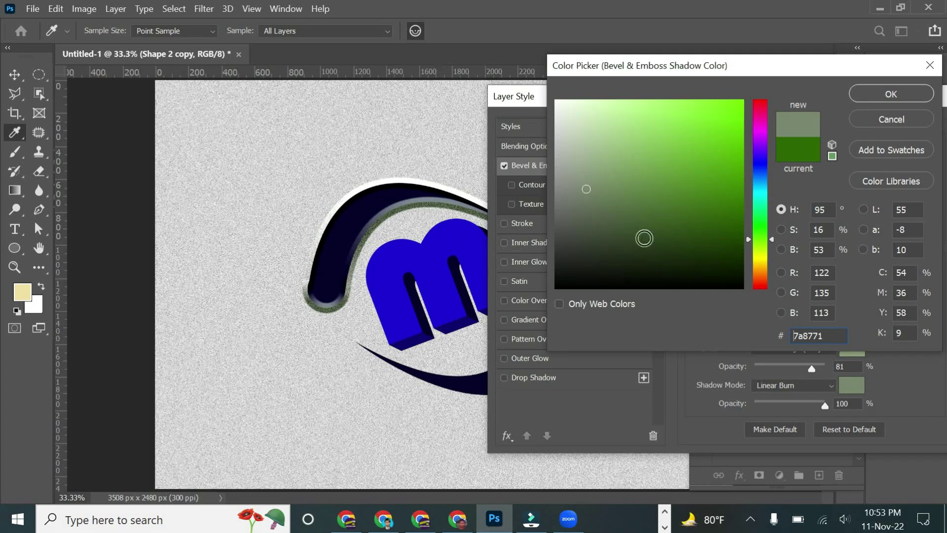
pyautogui.click(586, 189)
pyautogui.click(589, 193)
pyautogui.click(589, 185)
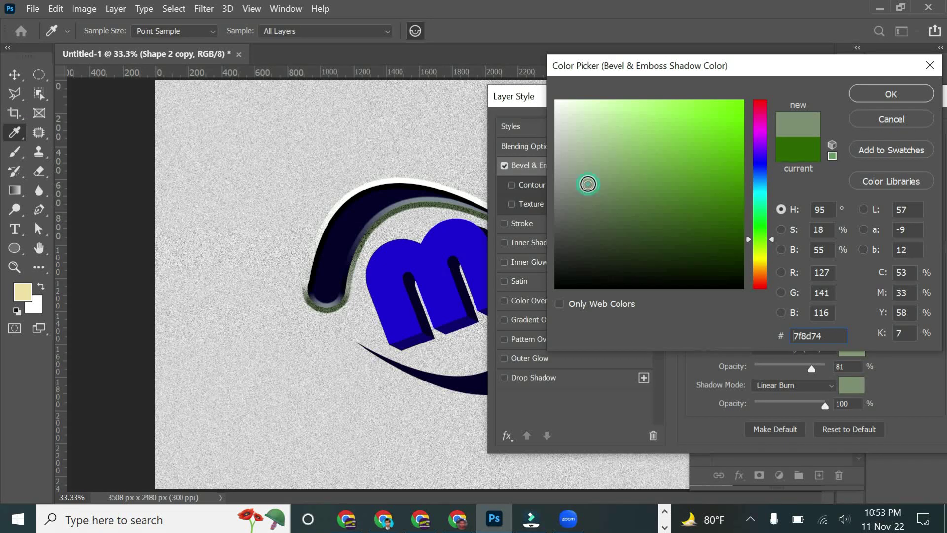
# Confirm the shadow colour and set the bevel lighting angle to 66°.
pyautogui.click(890, 94)
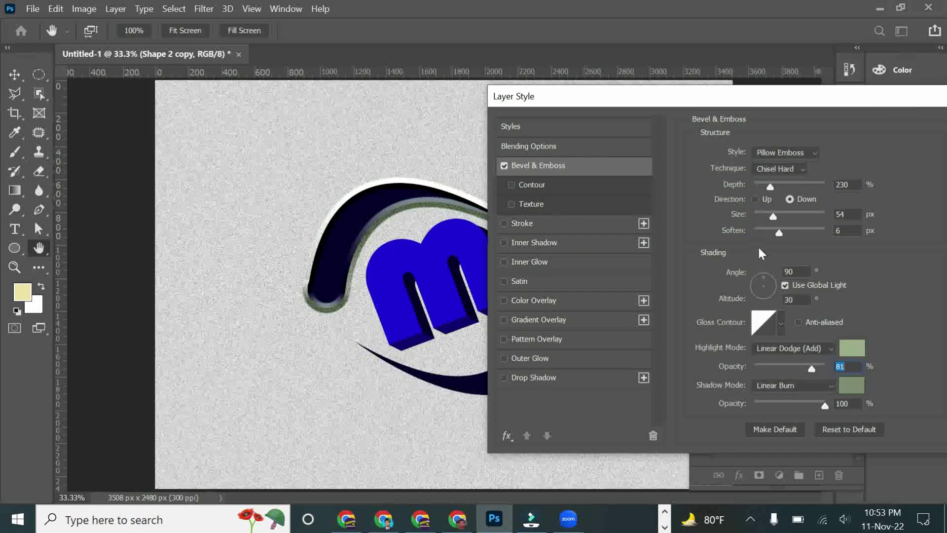
pyautogui.press('Tab')
pyautogui.press('Down')
pyautogui.press('Down')
pyautogui.press('Down')
pyautogui.press('Down')
pyautogui.press('Down')
pyautogui.press('Down')
pyautogui.press('Down')
pyautogui.press('Down')
pyautogui.press('Down')
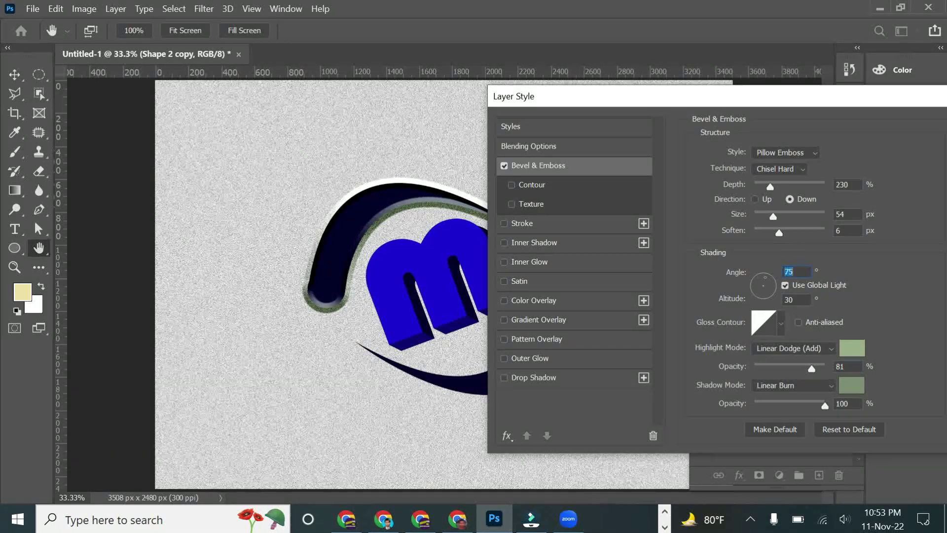
pyautogui.press('Down')
pyautogui.press('Down')
pyautogui.press('Down')
pyautogui.press('Down')
pyautogui.press('Down')
pyautogui.press('Down')
pyautogui.press('Down')
pyautogui.press('Down')
pyautogui.press('Down')
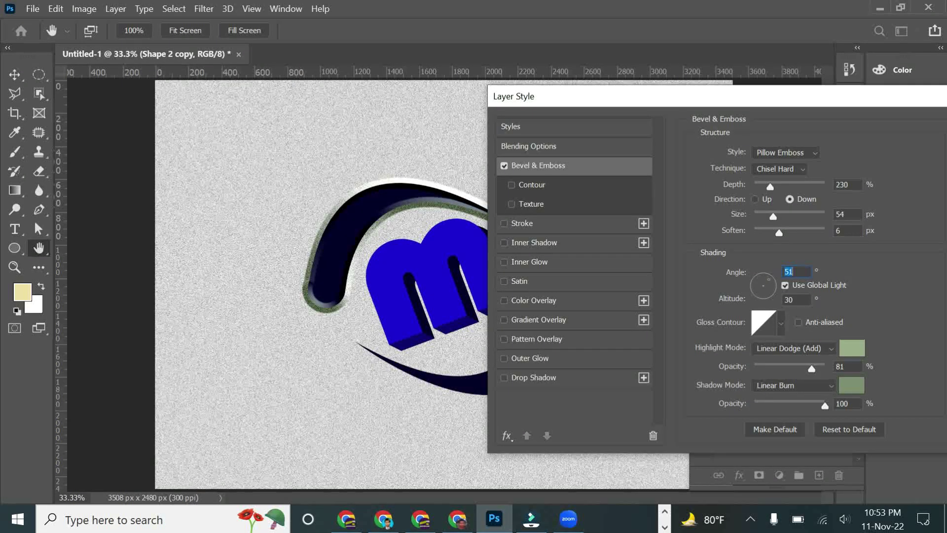
pyautogui.press('Up')
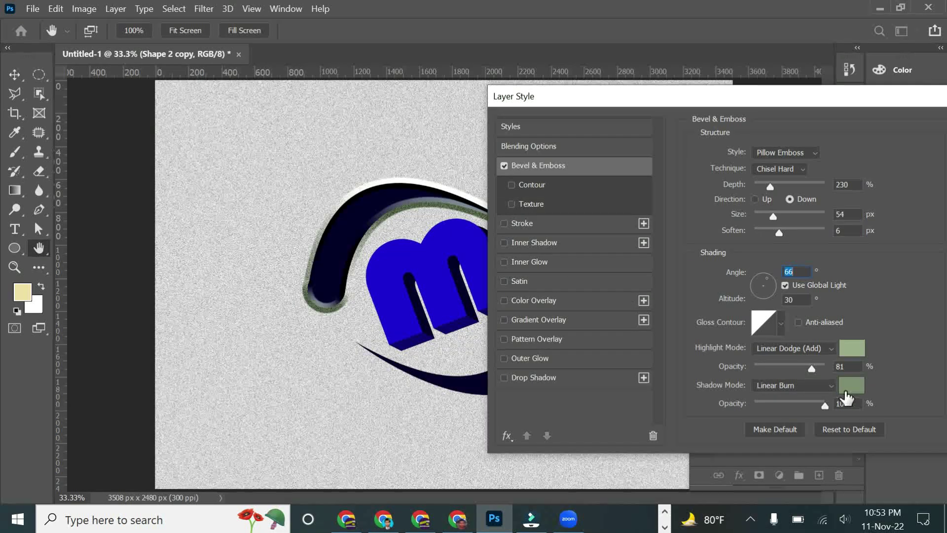
# Set highlight opacity to 100% and bevel size to 70 px, then apply the bevel.
pyautogui.moveTo(824, 406); pyautogui.dragTo(843, 413)
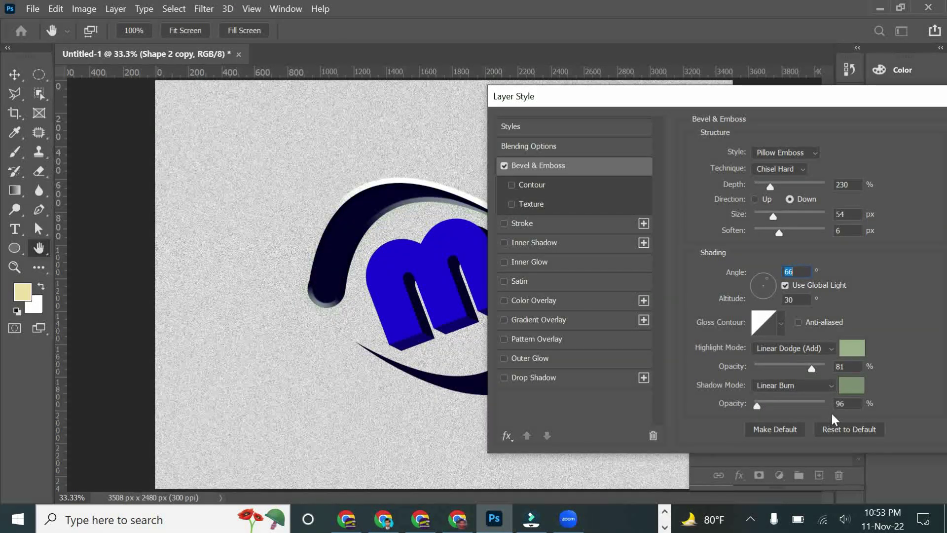
pyautogui.moveTo(812, 369)
pyautogui.mouseDown()
pyautogui.moveTo(780, 371)
pyautogui.moveTo(841, 371)
pyautogui.mouseUp()
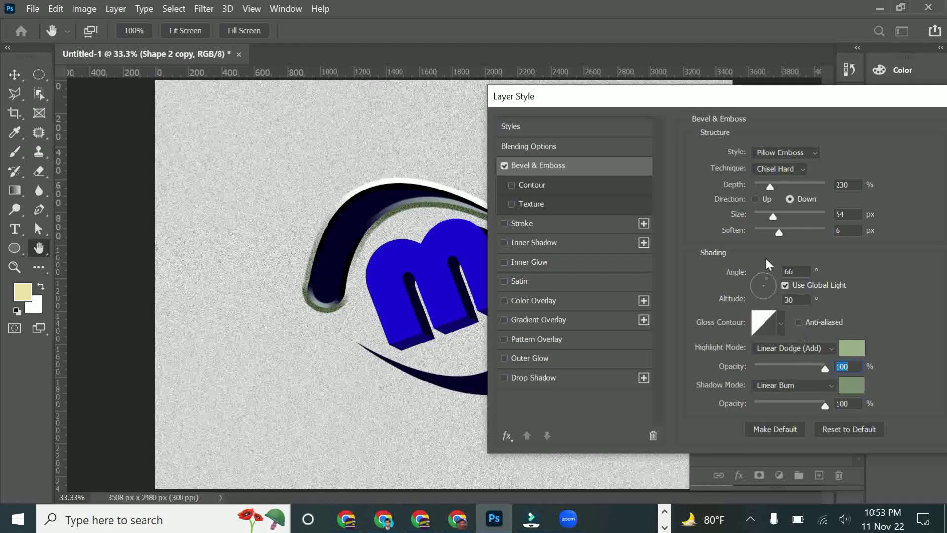
pyautogui.moveTo(772, 216); pyautogui.dragTo(778, 215)
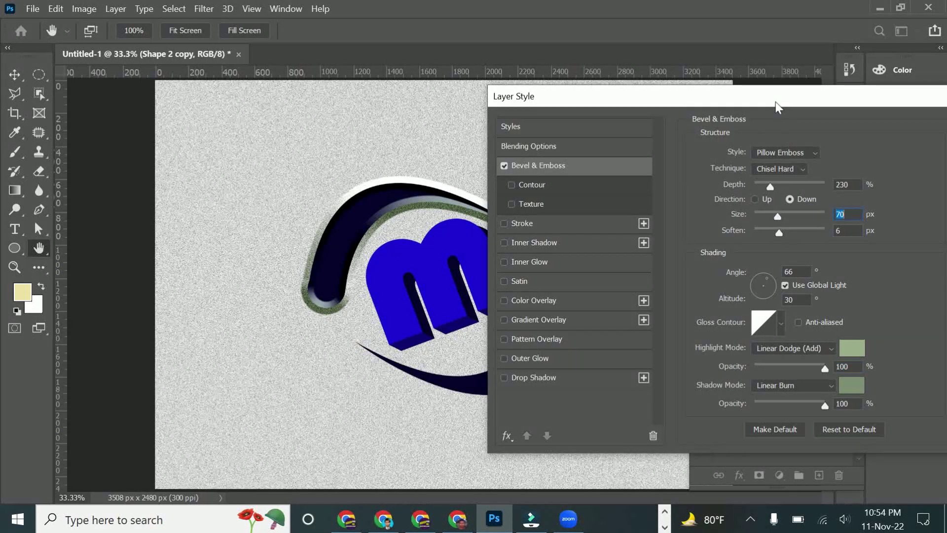
pyautogui.moveTo(775, 102); pyautogui.dragTo(665, 113)
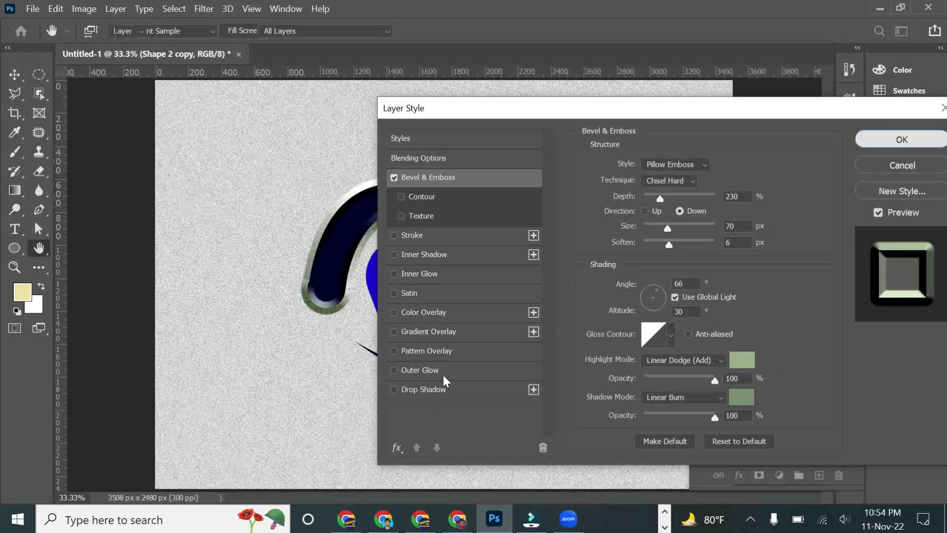
pyautogui.press('Return')
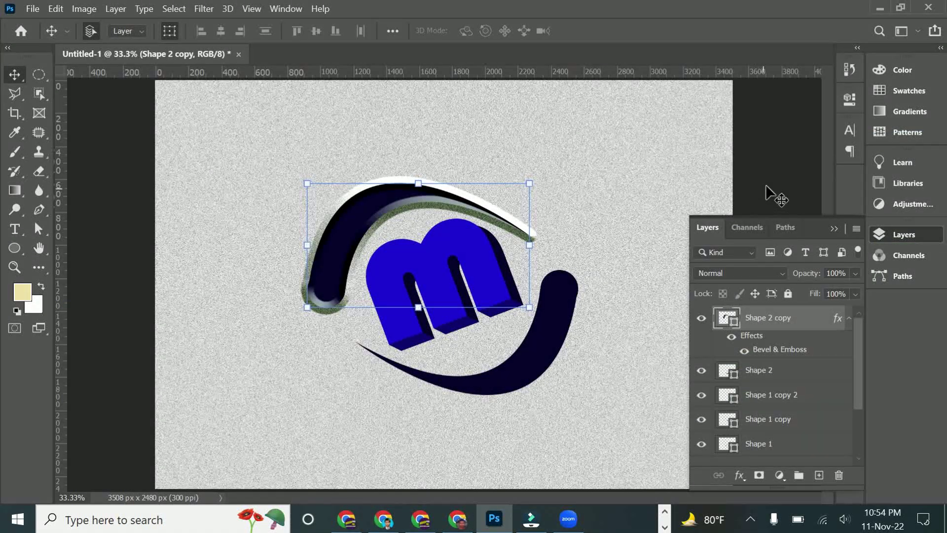
# Reopen the upper swoosh's Bevel & Emboss settings beside the artwork.
pyautogui.click(738, 474)
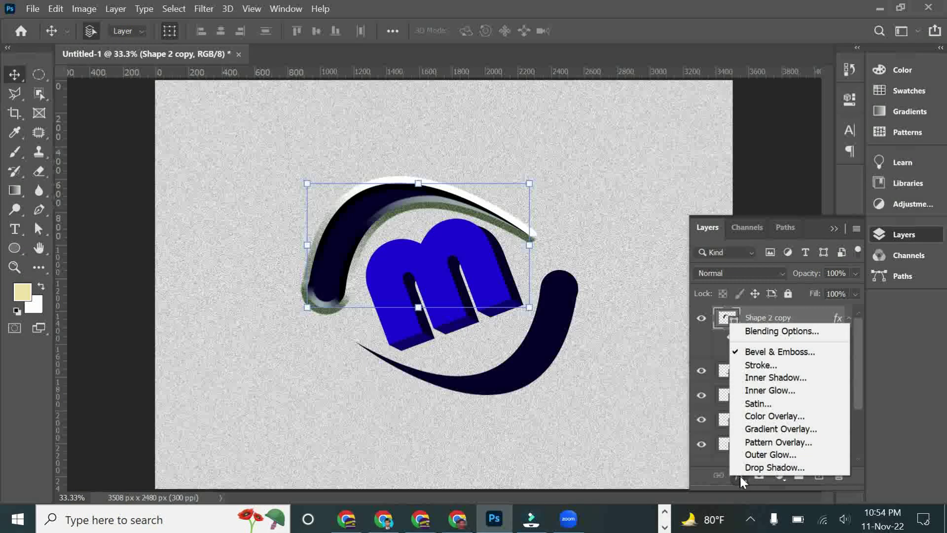
pyautogui.click(758, 351)
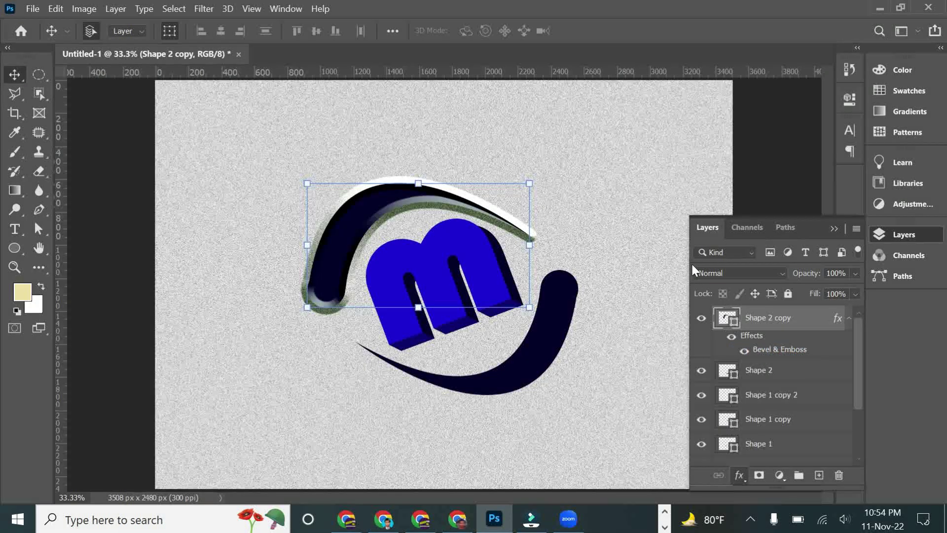
pyautogui.doubleClick(753, 348)
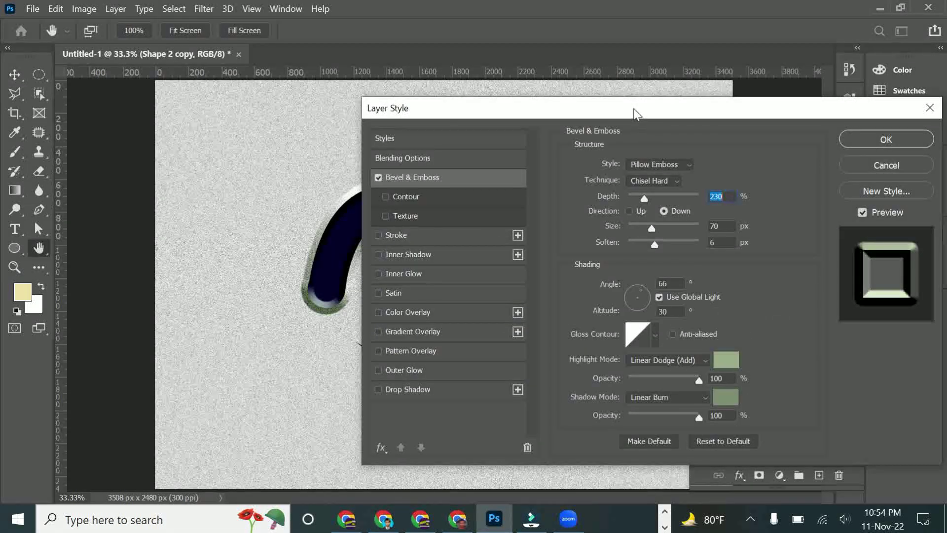
pyautogui.moveTo(635, 113); pyautogui.dragTo(808, 117)
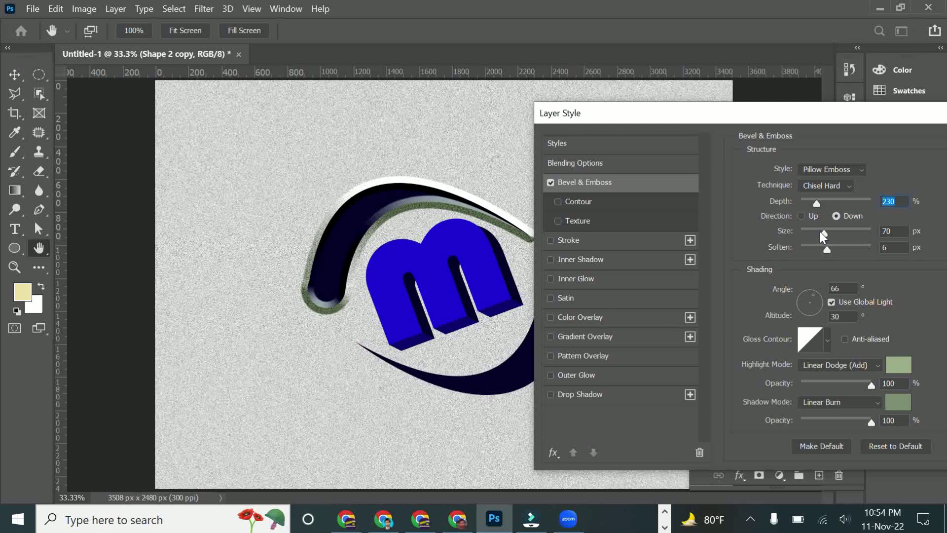
# Set the bevel size to 70 px and softening to 16 px, then apply.
pyautogui.moveTo(826, 233); pyautogui.dragTo(813, 235)
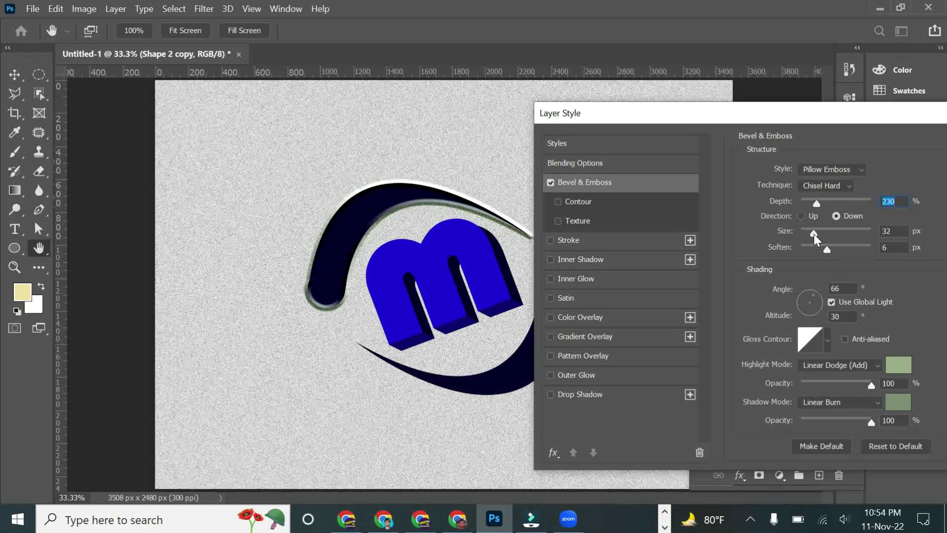
pyautogui.moveTo(815, 234); pyautogui.dragTo(816, 233)
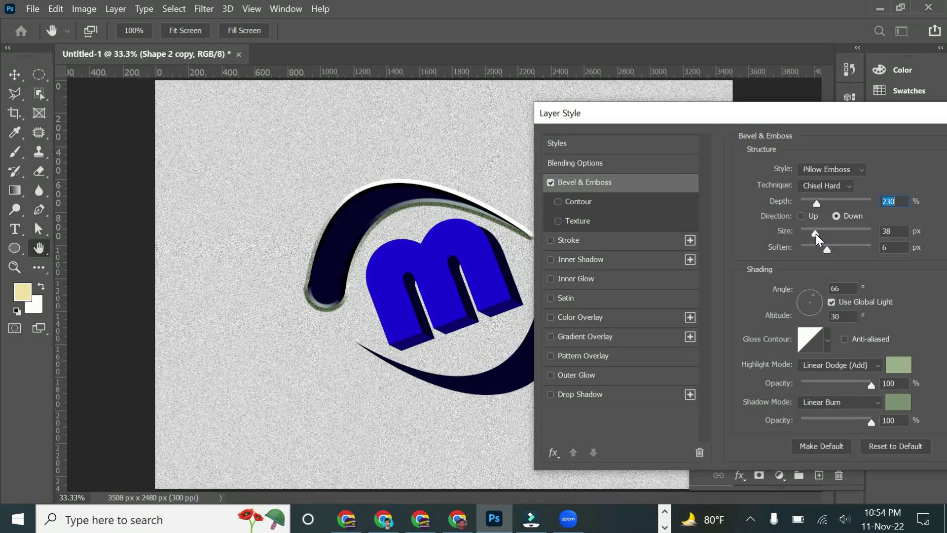
pyautogui.moveTo(826, 249); pyautogui.dragTo(887, 253)
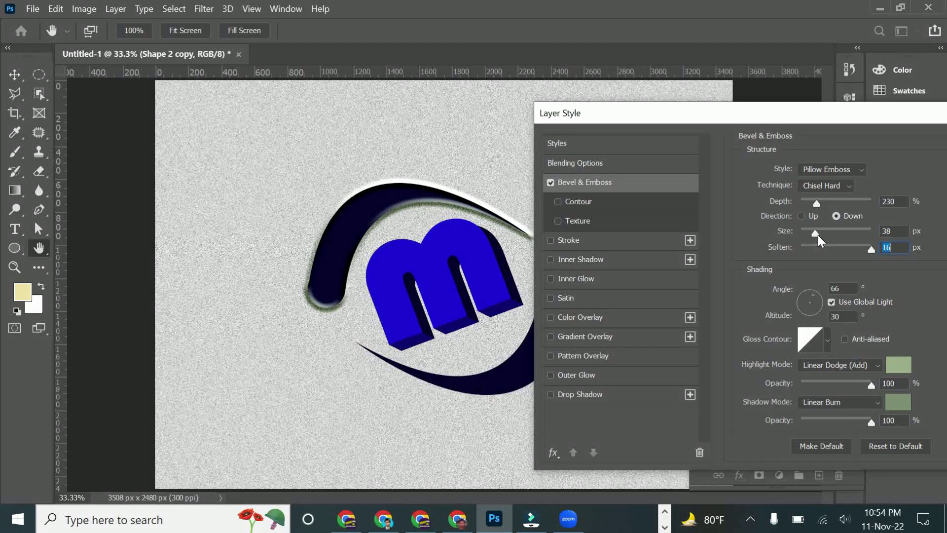
pyautogui.moveTo(815, 233); pyautogui.dragTo(824, 232)
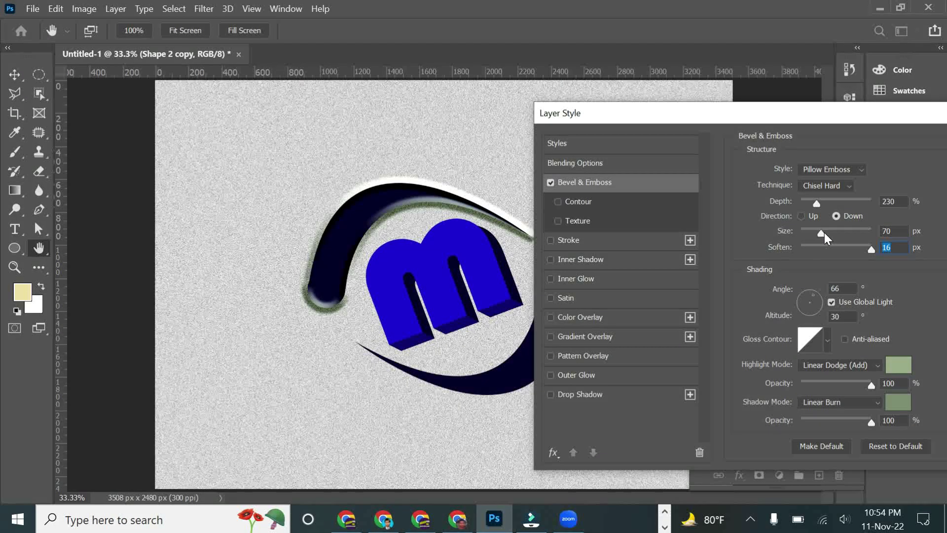
pyautogui.click(824, 232)
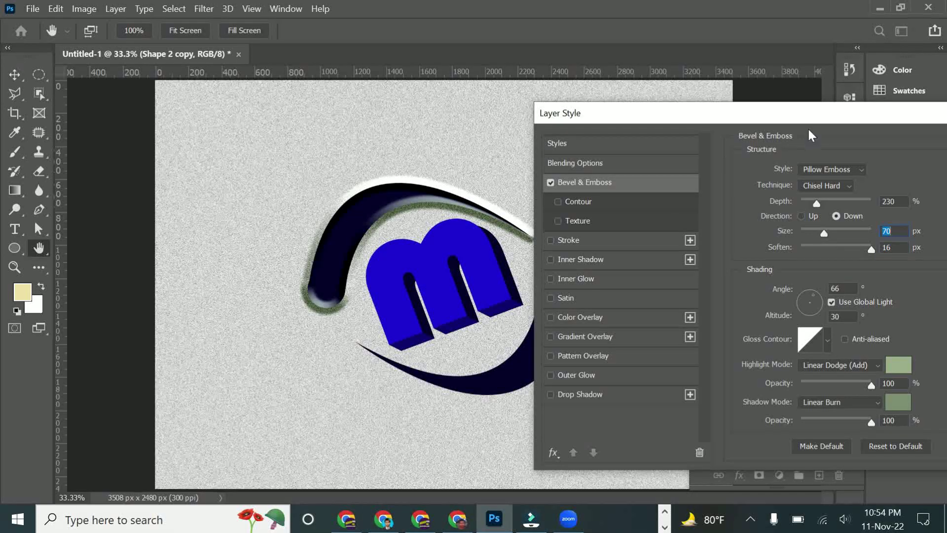
pyautogui.moveTo(798, 114); pyautogui.dragTo(634, 115)
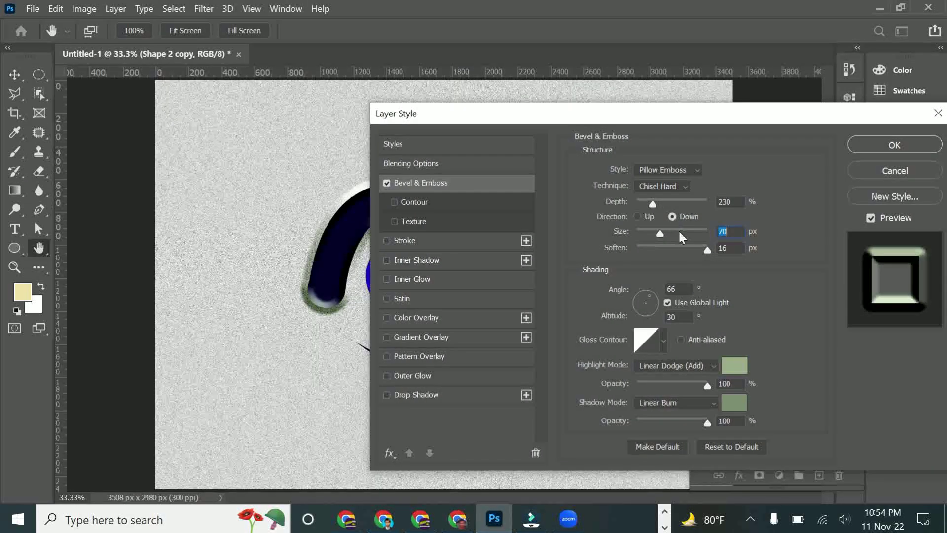
pyautogui.click(673, 217)
pyautogui.press('Return')
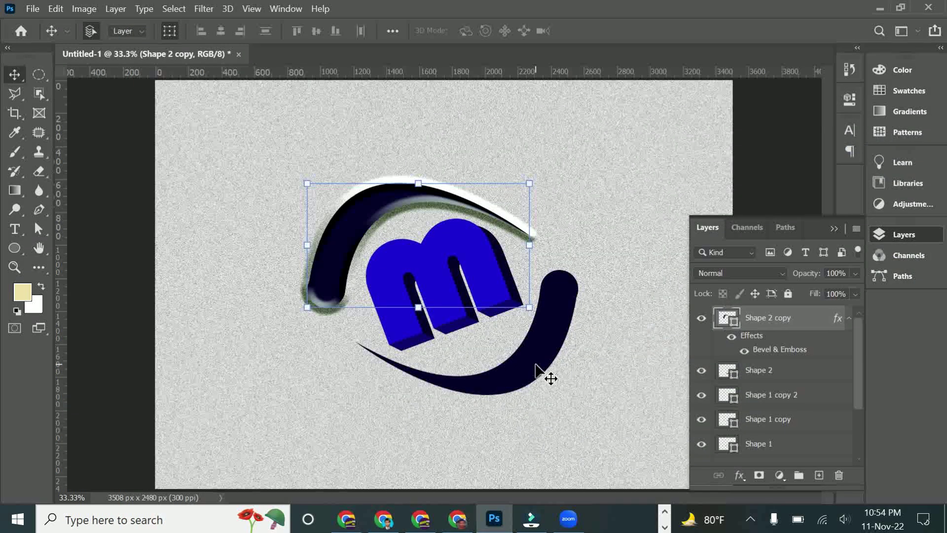
# Give the lower swoosh (Shape 2) a Bevel & Emboss.
pyautogui.click(536, 366)
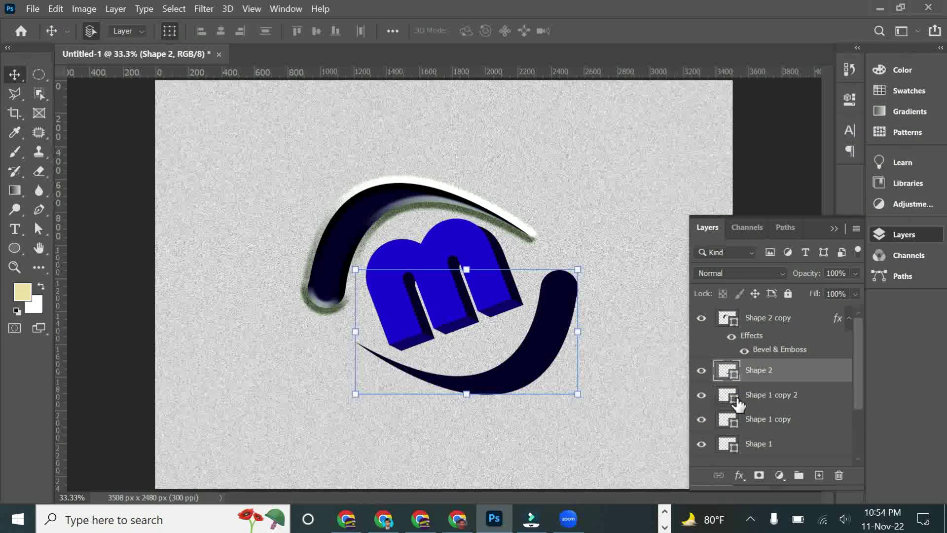
pyautogui.click(738, 474)
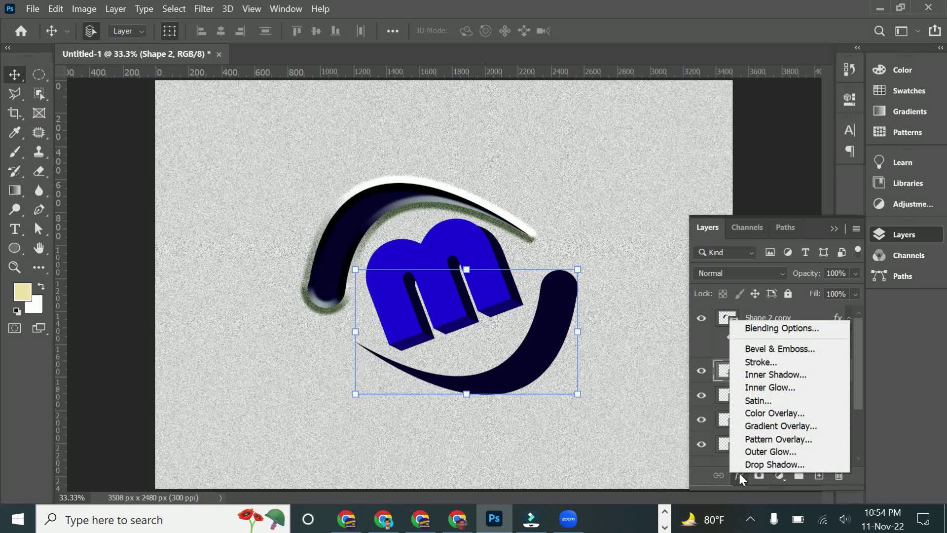
pyautogui.click(753, 351)
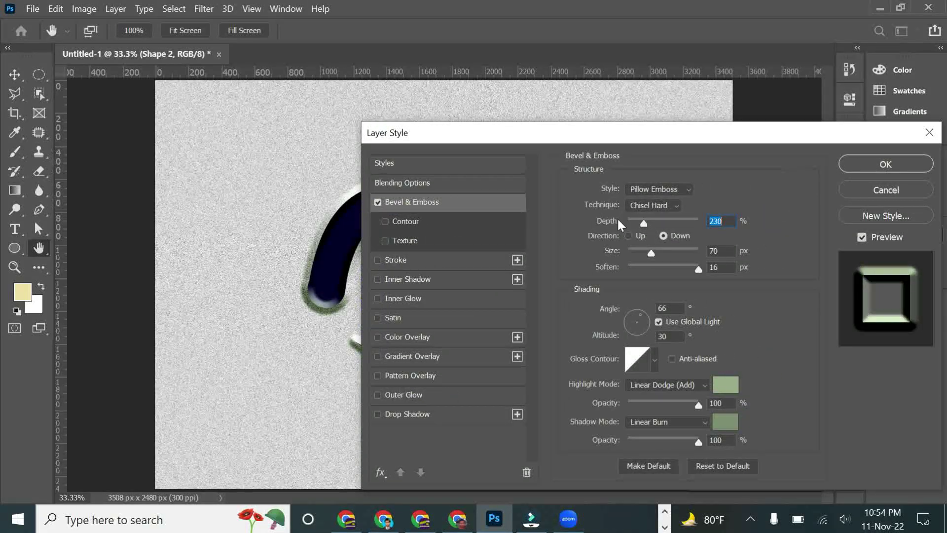
pyautogui.click(874, 165)
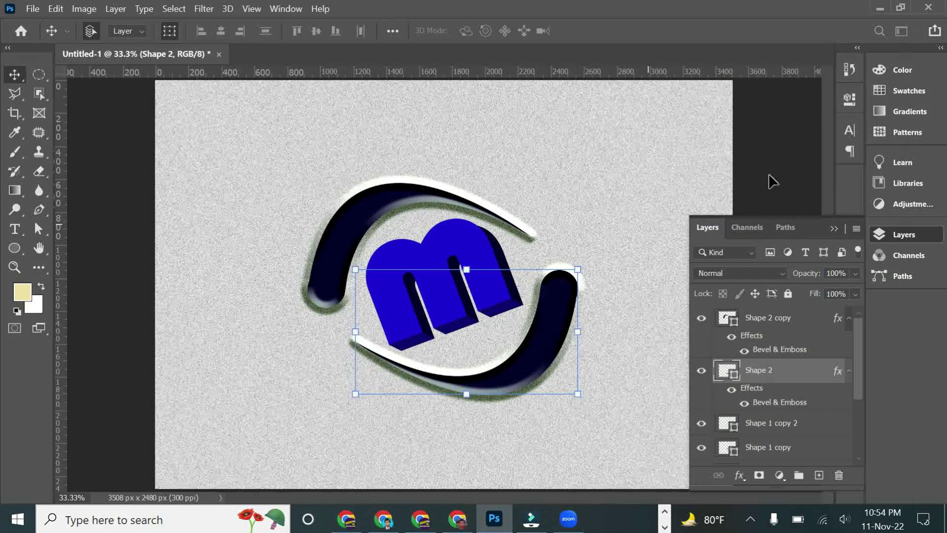
# Apply Bevel & Emboss to the first m text layer.
pyautogui.click(432, 279)
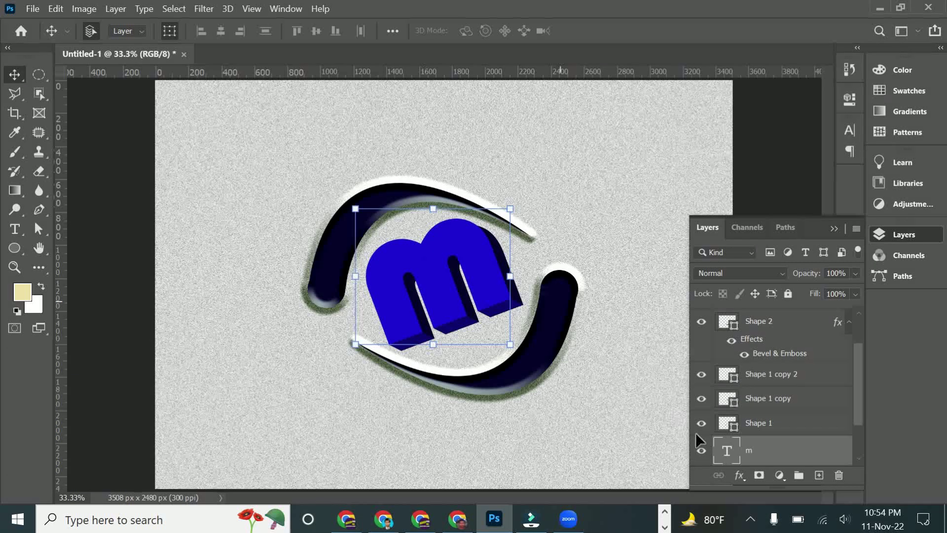
pyautogui.scroll(-2, 786, 444)
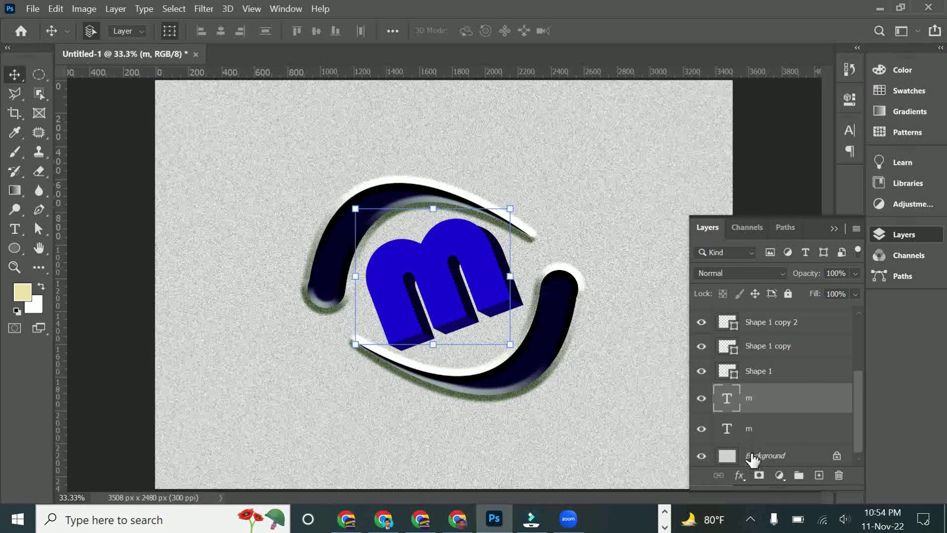
pyautogui.click(739, 476)
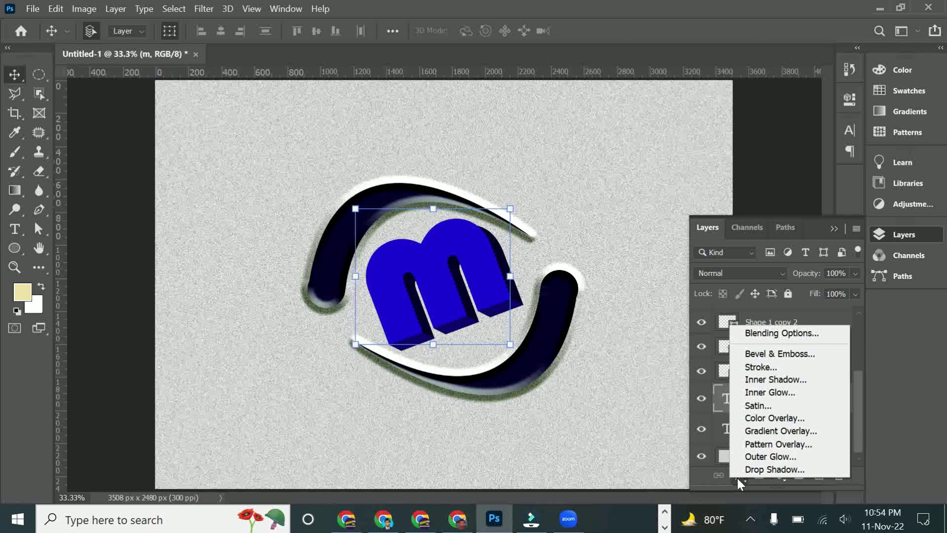
pyautogui.click(755, 354)
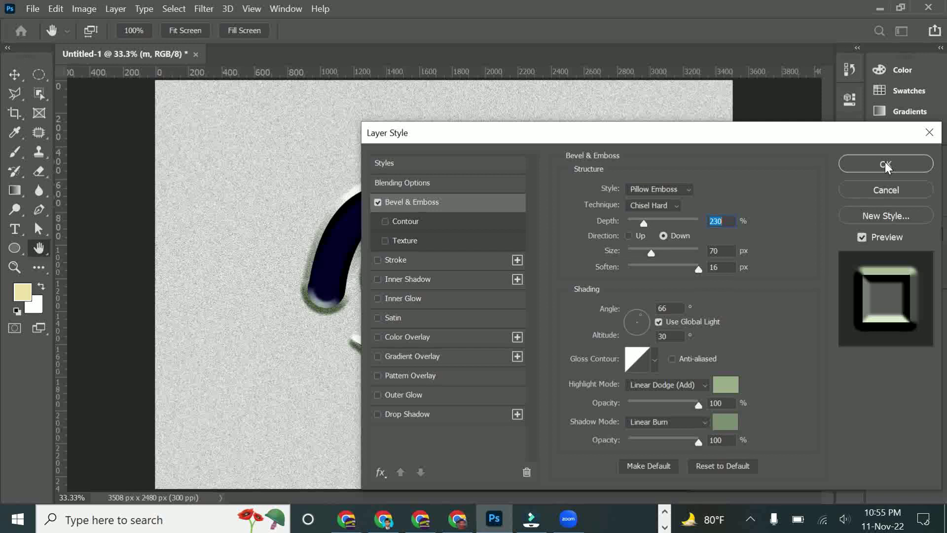
pyautogui.click(921, 166)
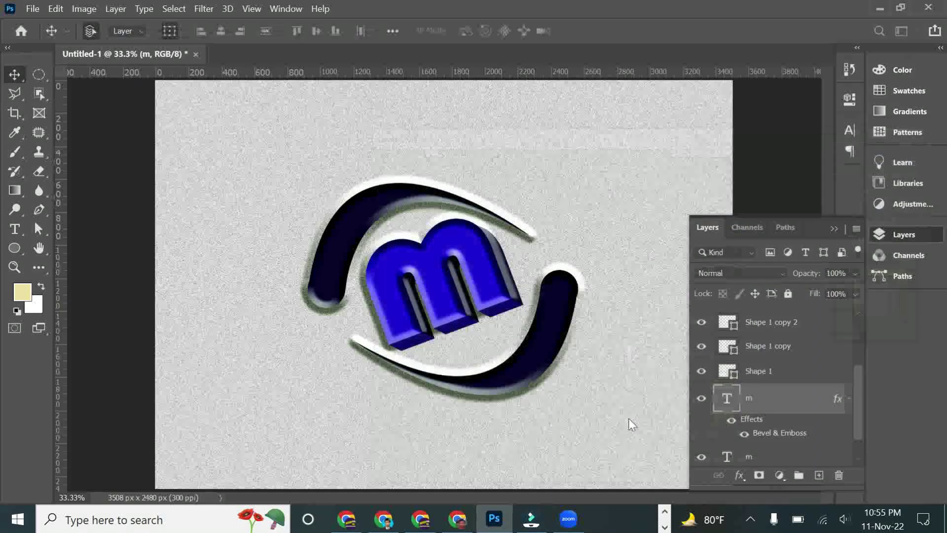
pyautogui.click(712, 216)
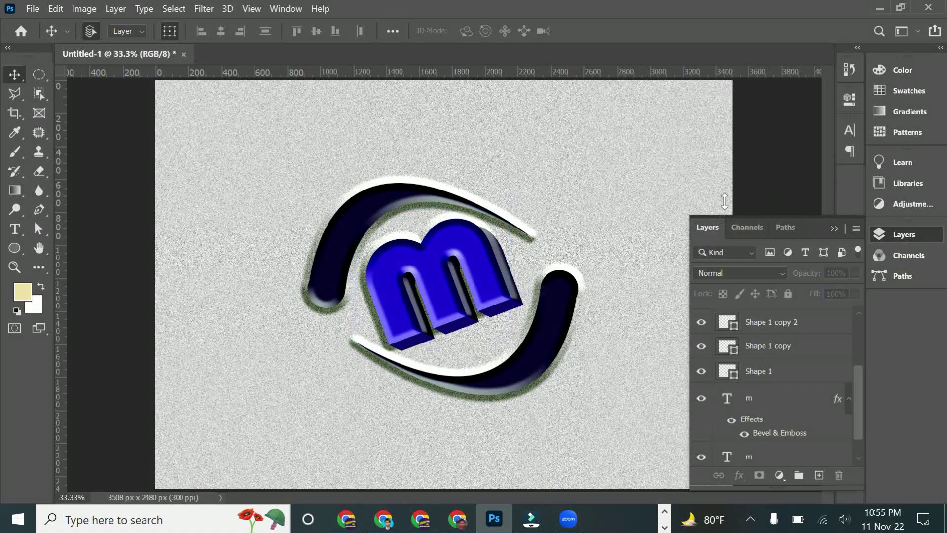
# Apply Bevel & Emboss to the second m text layer.
pyautogui.click(516, 292)
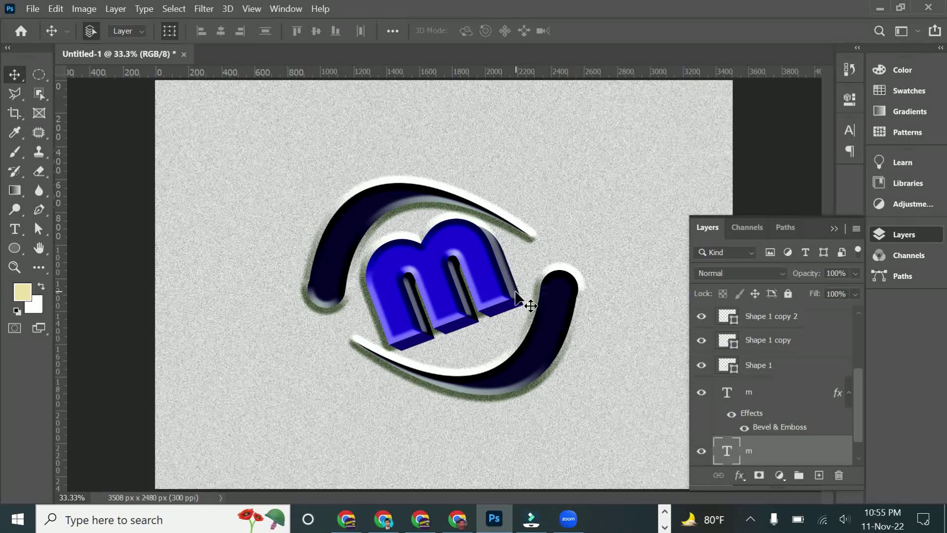
pyautogui.click(739, 476)
pyautogui.click(750, 356)
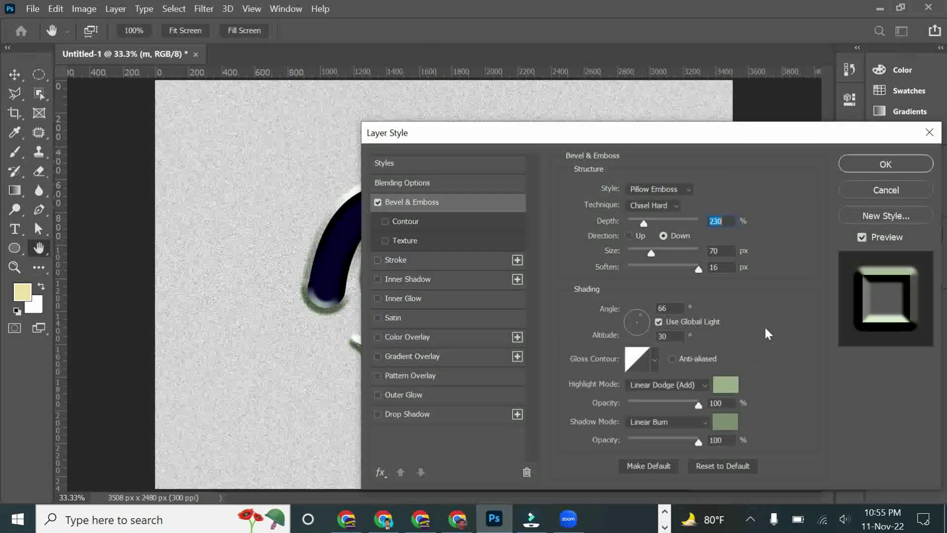
pyautogui.click(871, 160)
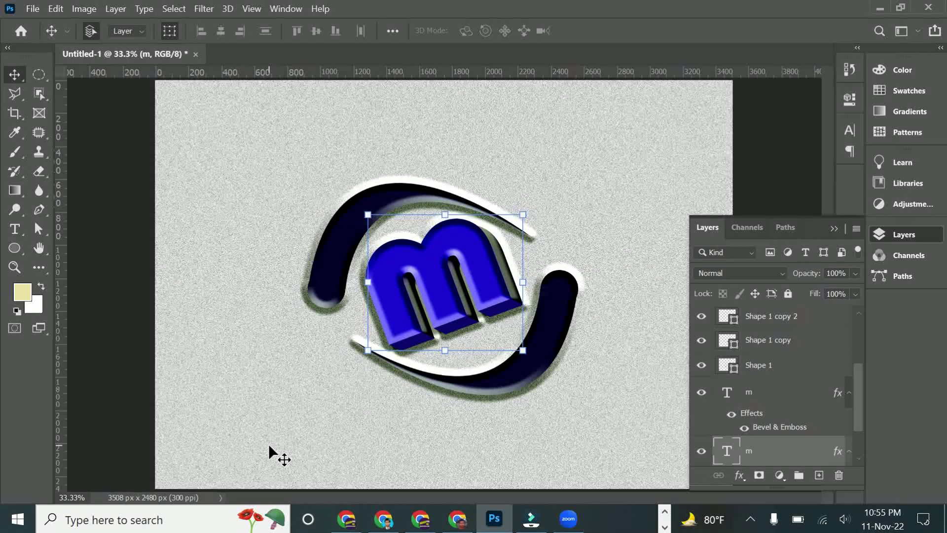
pyautogui.click(406, 375)
# Add Bevel & Emboss to the Shape 1 extrusion piece.
pyautogui.click(417, 347)
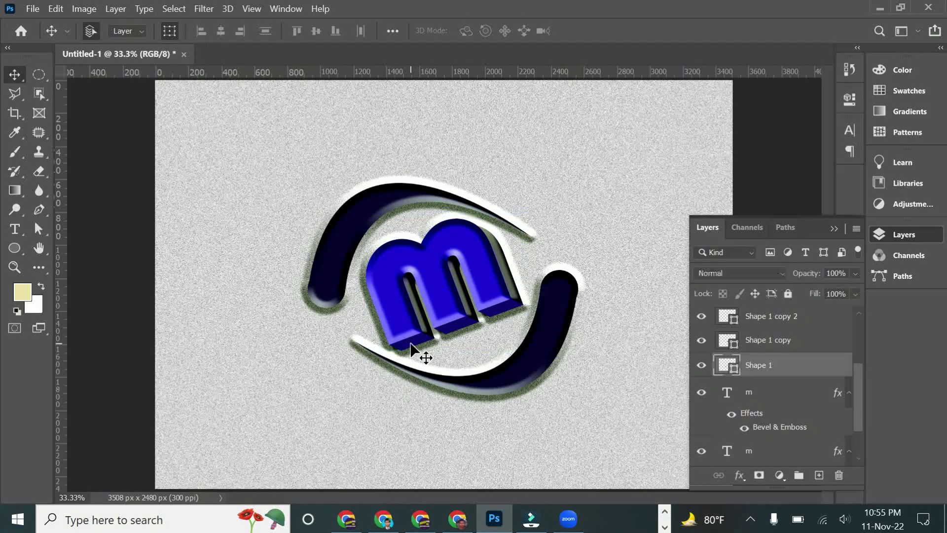
pyautogui.click(739, 475)
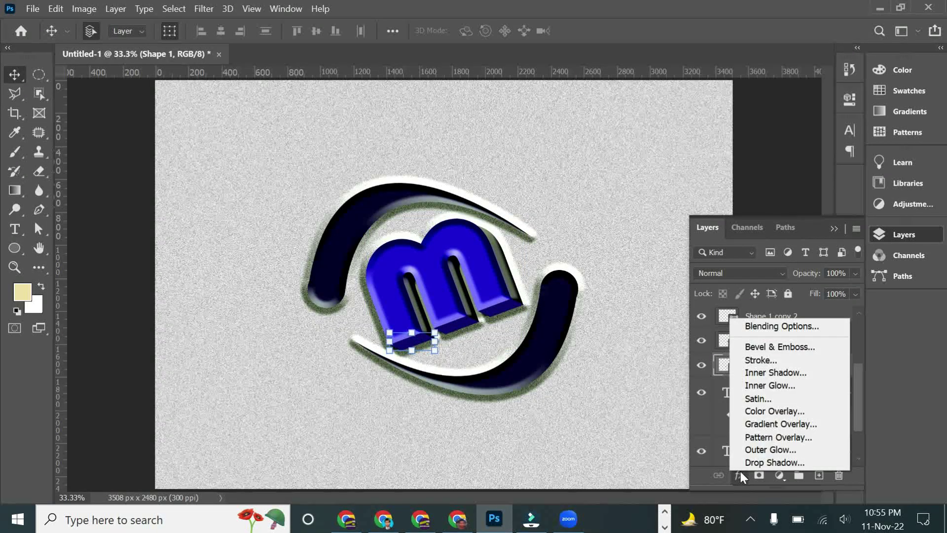
pyautogui.click(756, 346)
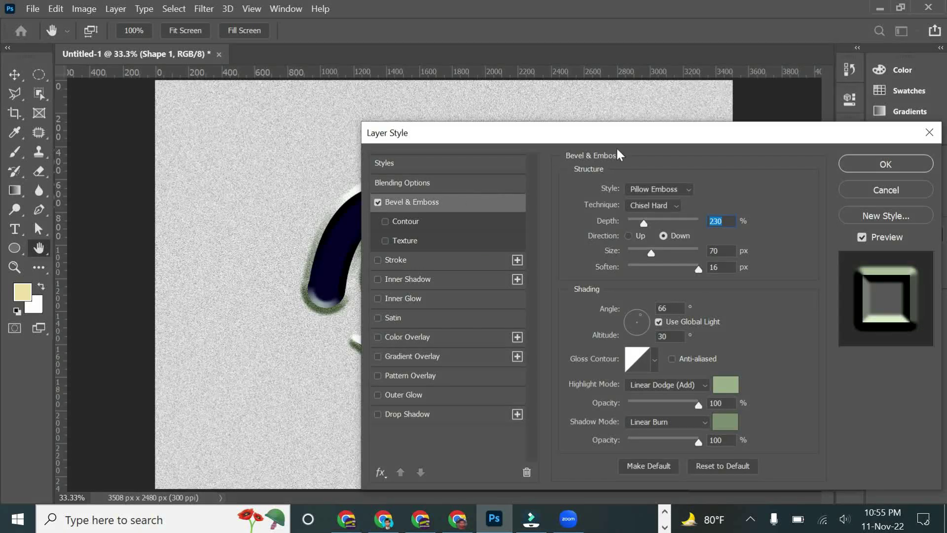
pyautogui.moveTo(748, 138); pyautogui.dragTo(677, 143)
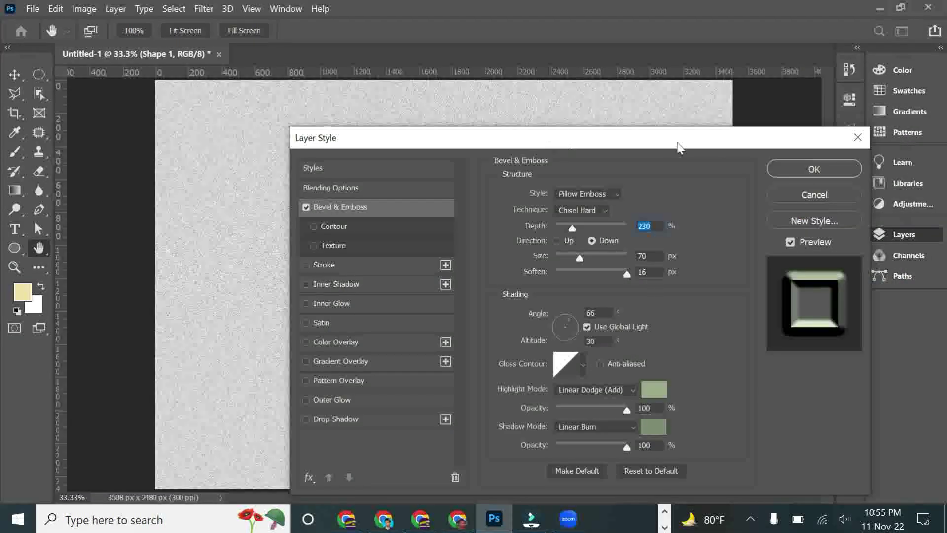
pyautogui.click(806, 164)
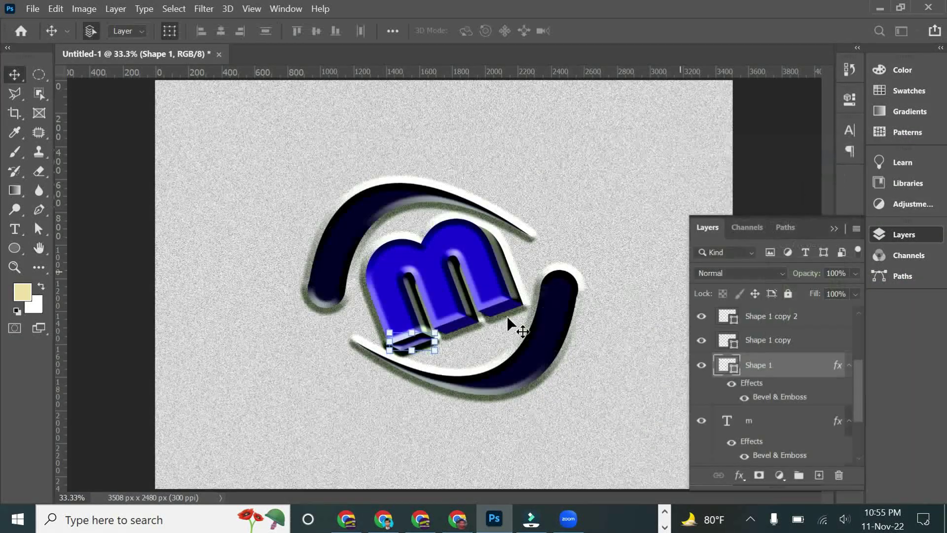
pyautogui.click(464, 328)
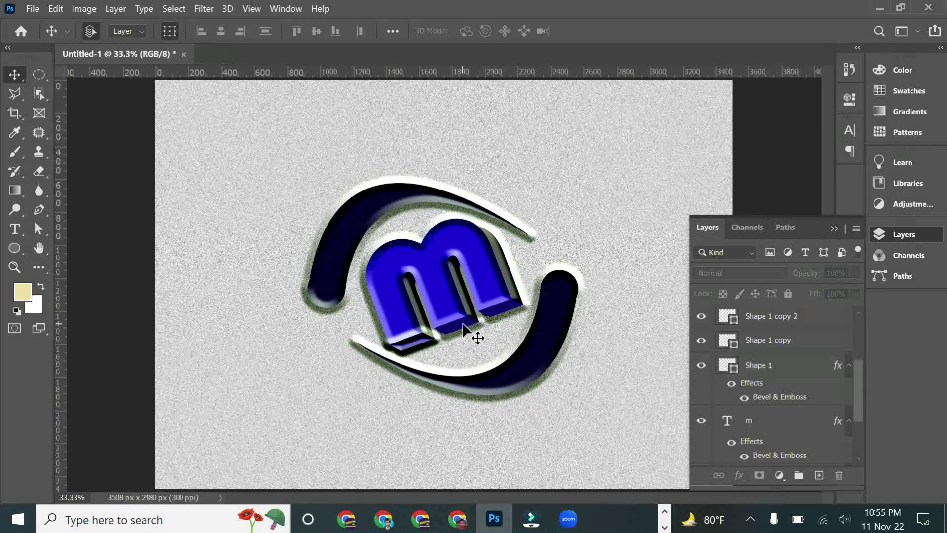
# Add Bevel & Emboss to the Shape 1 copy piece.
pyautogui.click(740, 474)
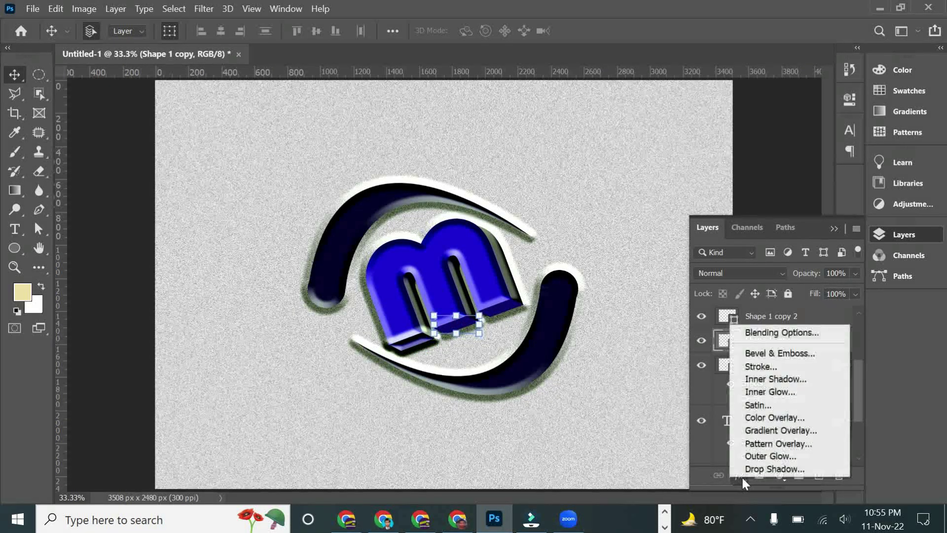
pyautogui.click(759, 359)
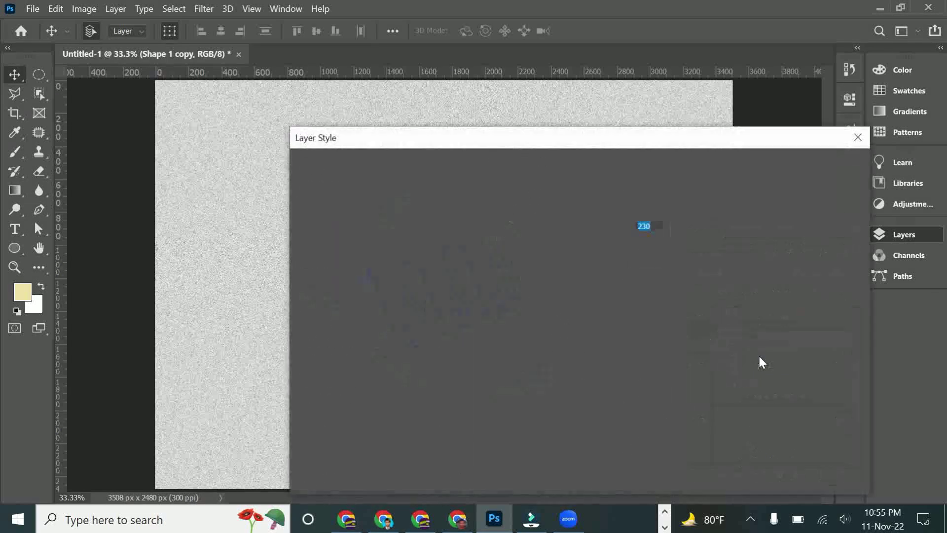
pyautogui.click(819, 167)
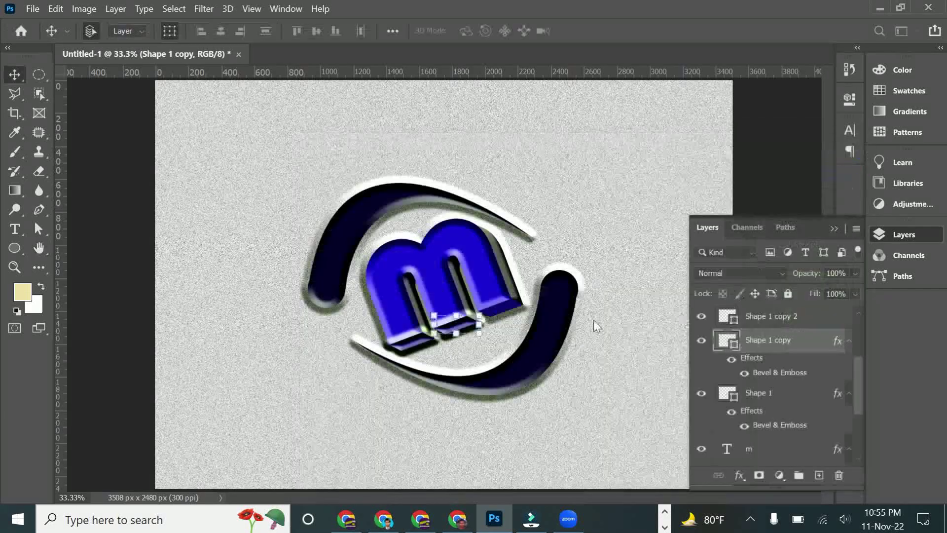
# Add Bevel & Emboss to the Shape 1 copy 2 piece and collapse the Layers panel.
pyautogui.click(505, 311)
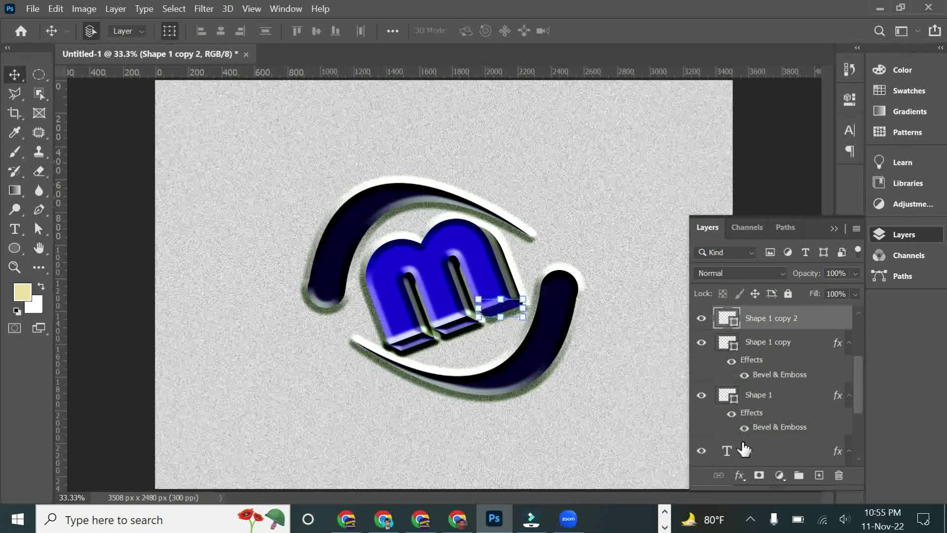
pyautogui.click(738, 475)
pyautogui.click(757, 359)
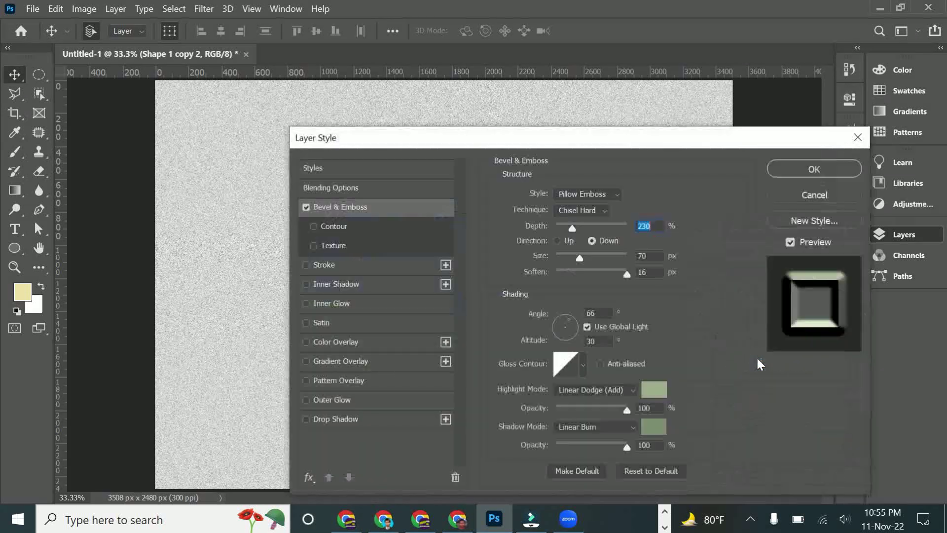
pyautogui.click(794, 167)
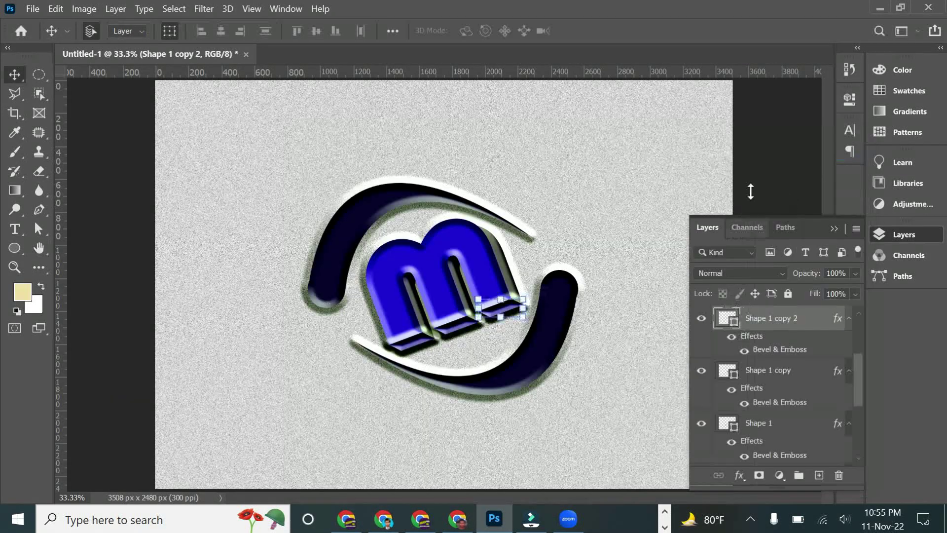
pyautogui.click(762, 180)
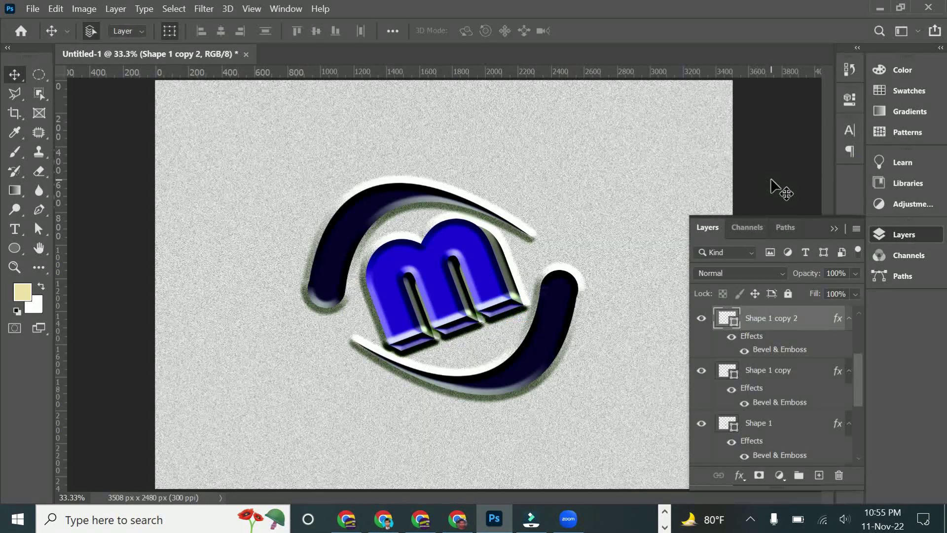
pyautogui.click(835, 229)
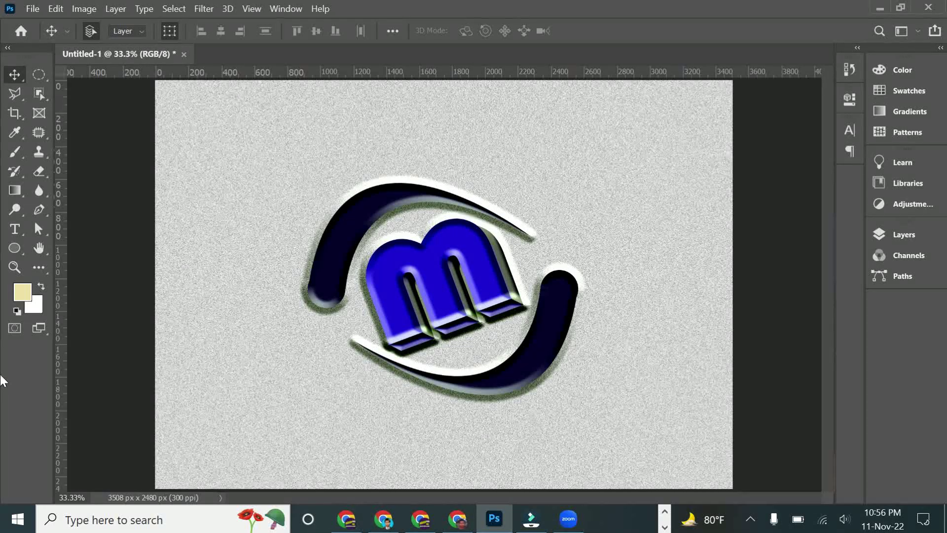
# Draw a 99 px pale-yellow circle at the canvas's lower left.
pyautogui.click(14, 247)
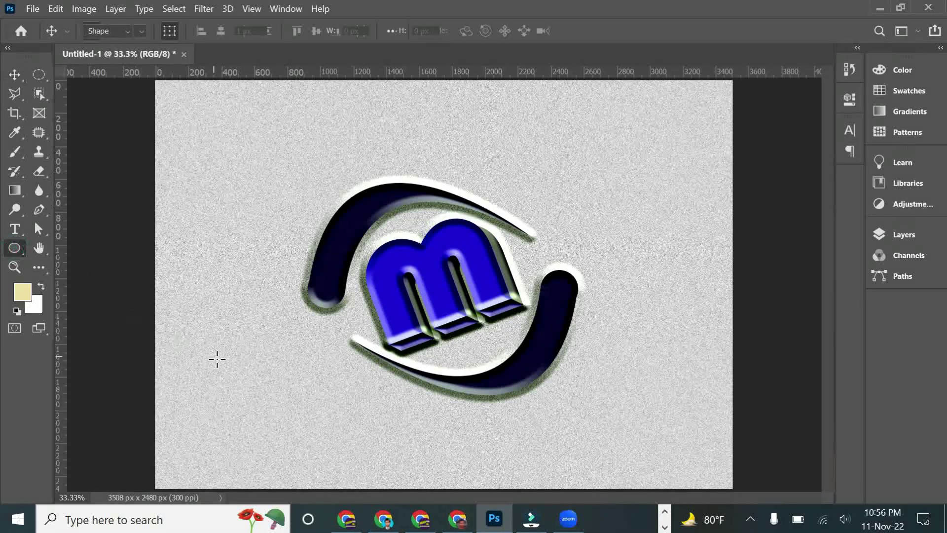
pyautogui.moveTo(217, 359); pyautogui.dragTo(233, 375)
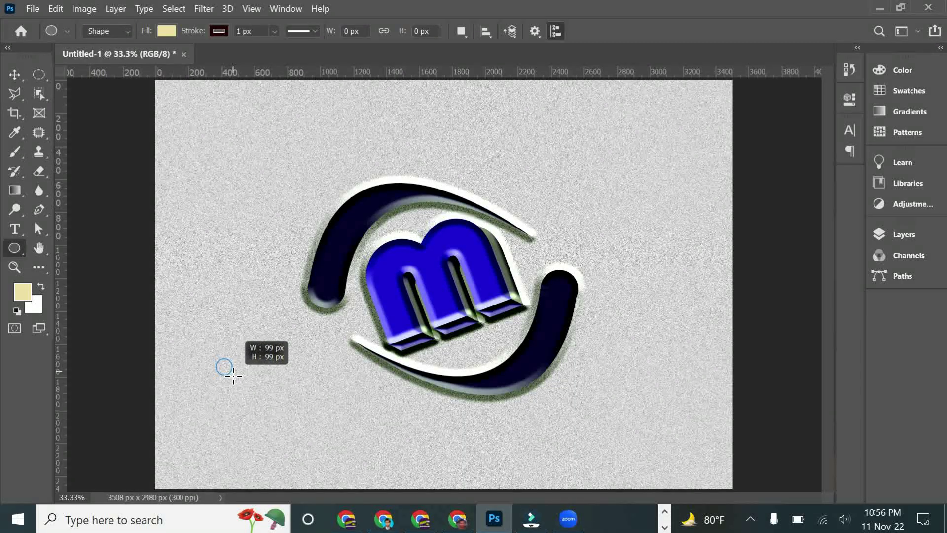
pyautogui.click(15, 74)
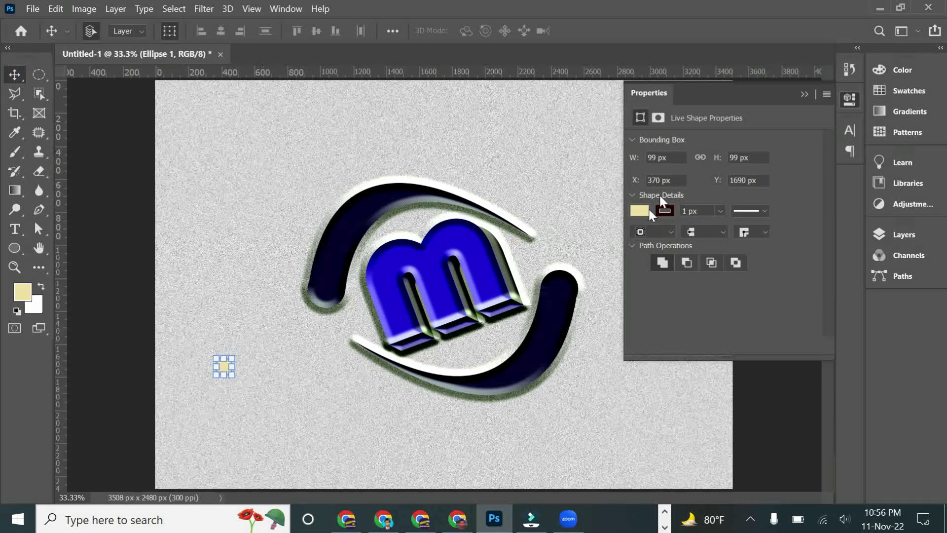
pyautogui.click(804, 94)
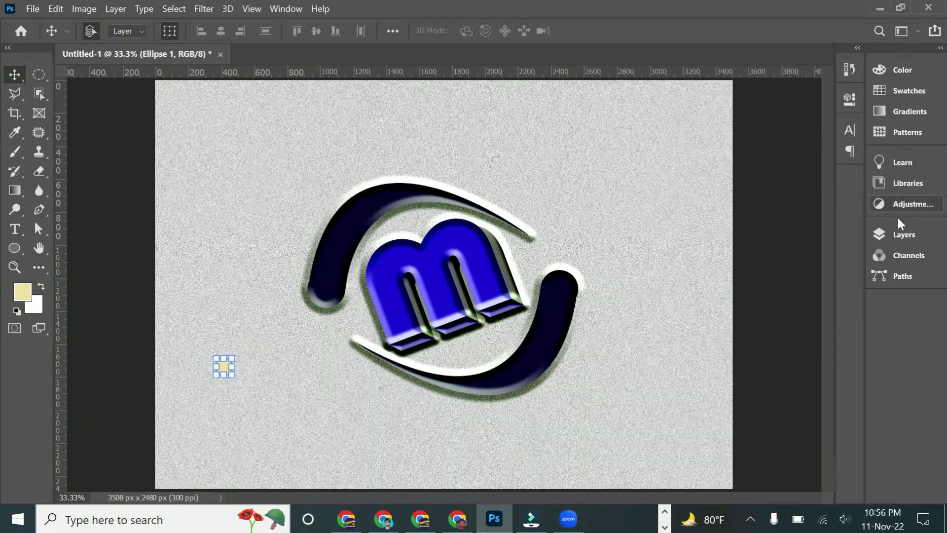
# Enable a Pillow Emboss bevel (70 px, 16 px soften) on the new circle.
pyautogui.click(901, 242)
pyautogui.click(737, 475)
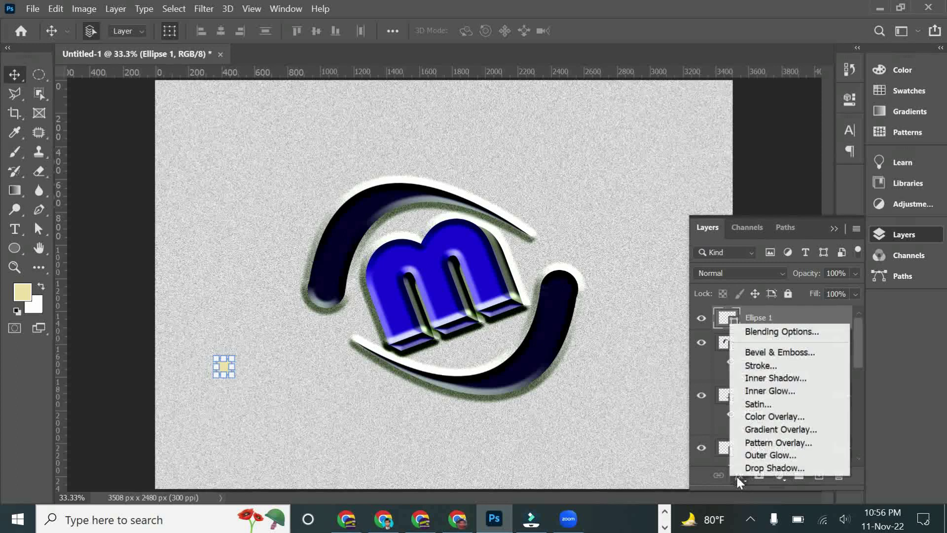
pyautogui.click(759, 338)
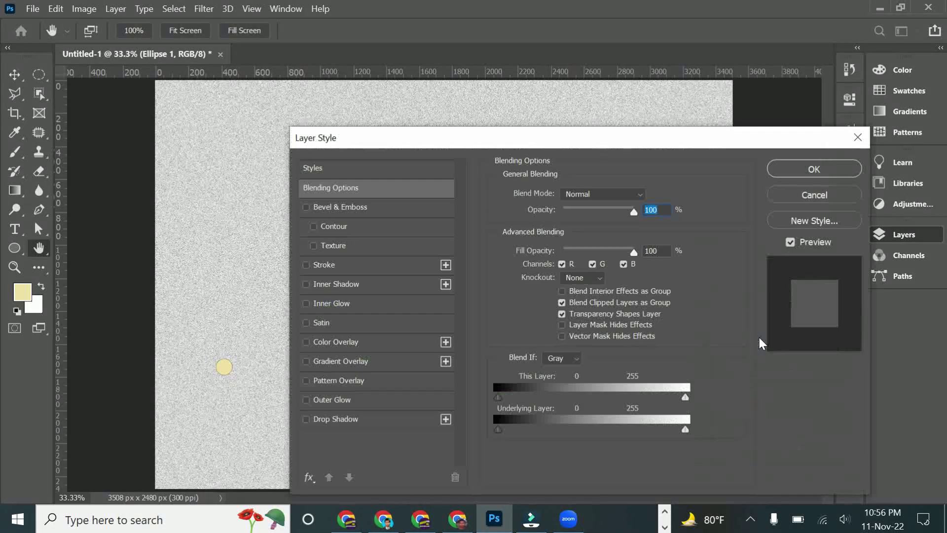
pyautogui.moveTo(530, 138); pyautogui.dragTo(727, 148)
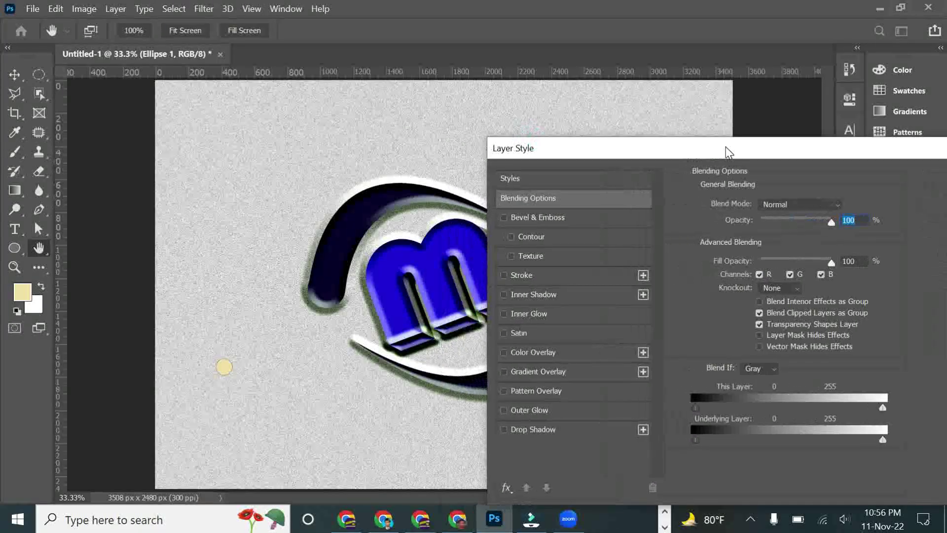
pyautogui.click(585, 215)
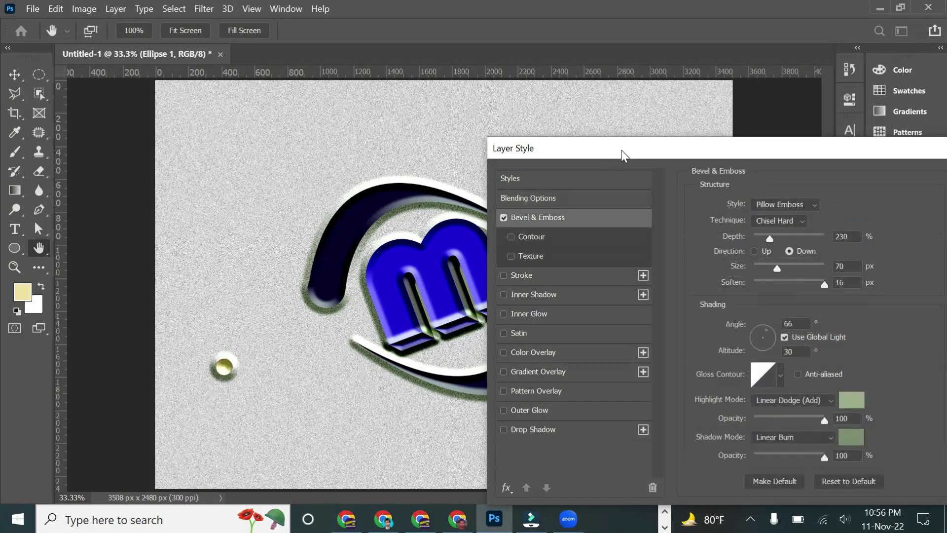
pyautogui.moveTo(622, 156); pyautogui.dragTo(514, 149)
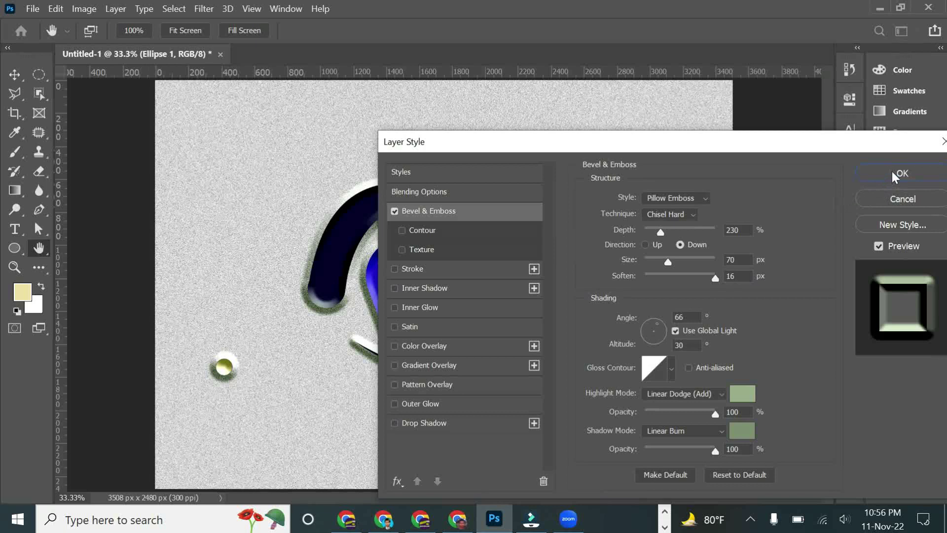
pyautogui.click(897, 174)
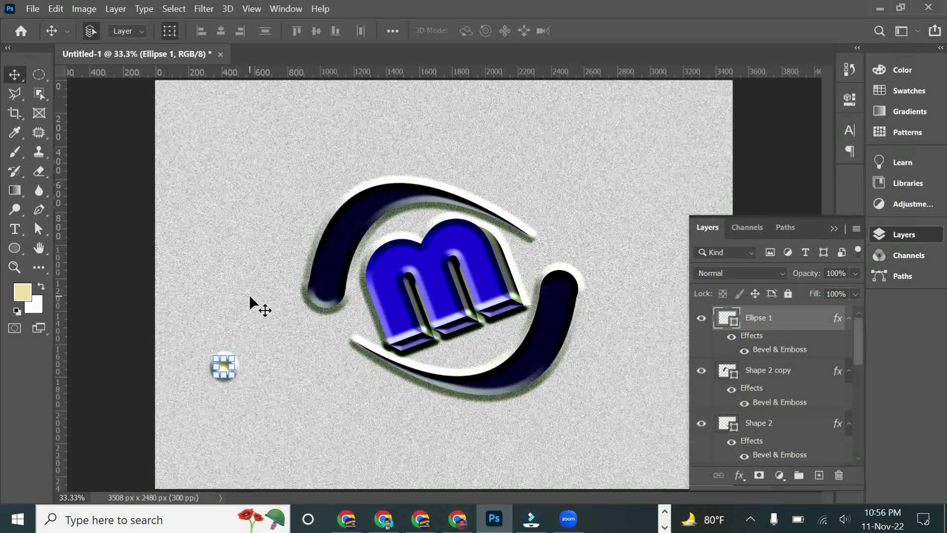
pyautogui.click(250, 294)
# Move the yellow Ellipse 1 dot onto the left swoosh's tip.
pyautogui.moveTo(226, 365); pyautogui.dragTo(329, 290)
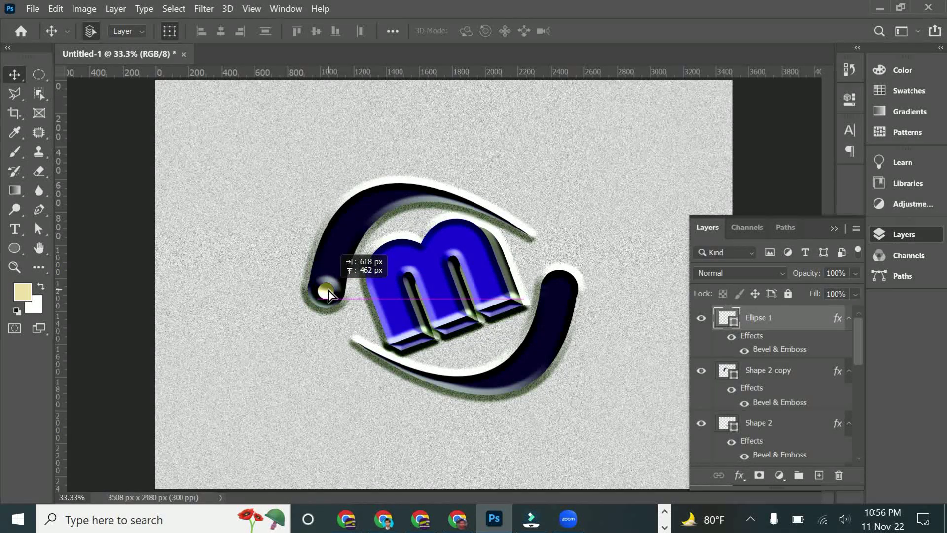
pyautogui.moveTo(329, 293); pyautogui.dragTo(329, 292)
pyautogui.click(249, 356)
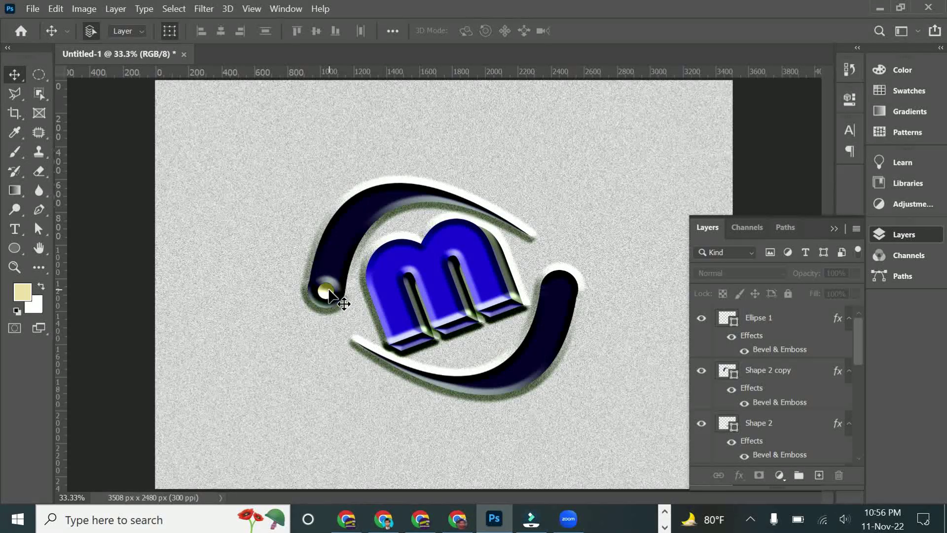
# Place a copy of the dot at the right swoosh's tip, raised and nudged slightly left.
pyautogui.moveTo(327, 291); pyautogui.dragTo(561, 294)
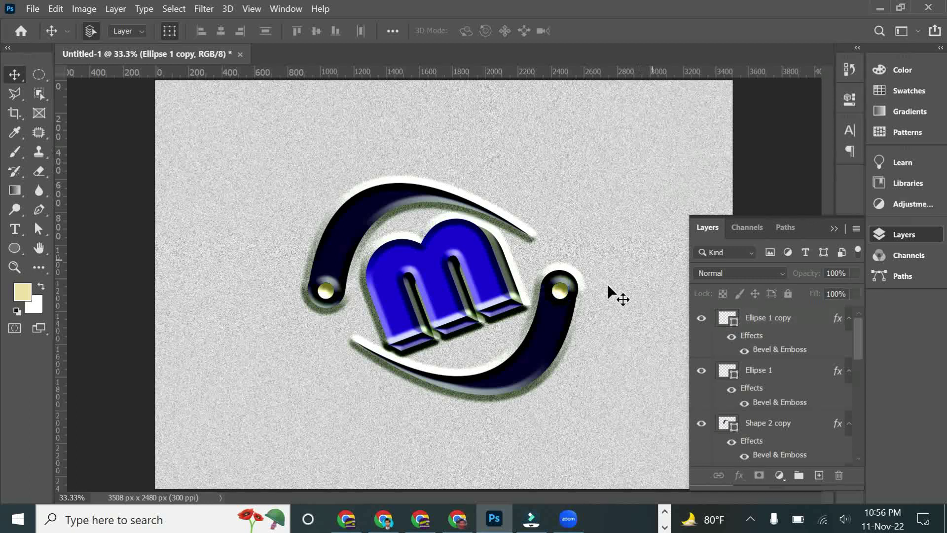
pyautogui.click(607, 283)
pyautogui.moveTo(560, 288); pyautogui.dragTo(560, 290)
pyautogui.click(627, 321)
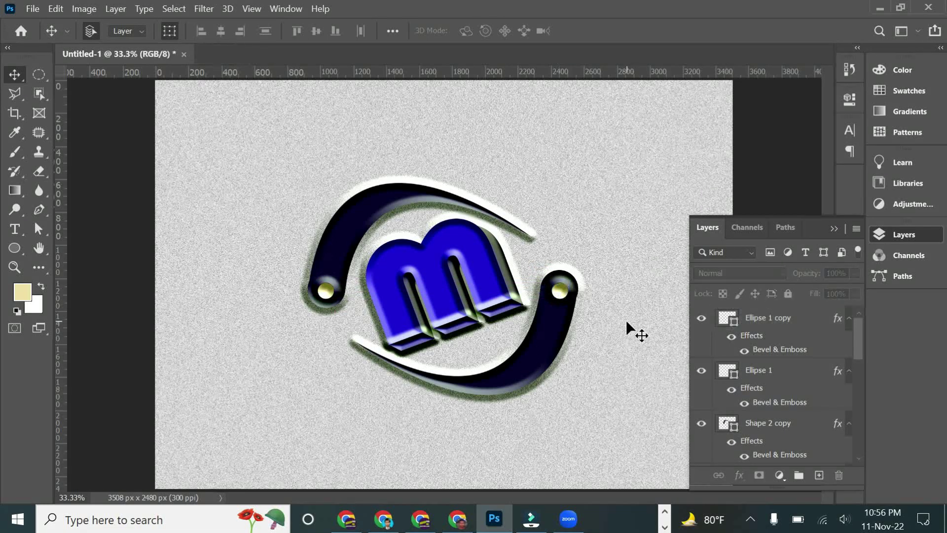
pyautogui.click(560, 291)
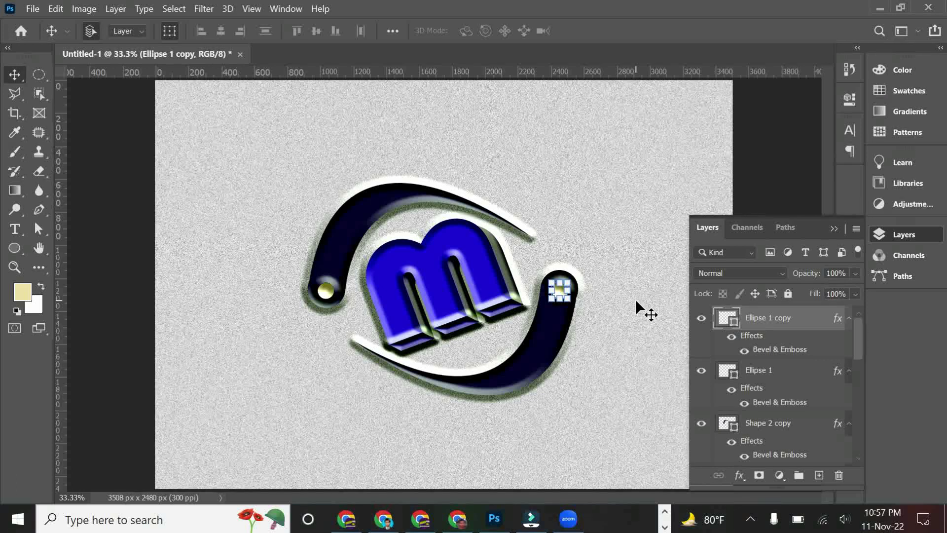
pyautogui.press('Left')
pyautogui.press('Left')
pyautogui.press('Left')
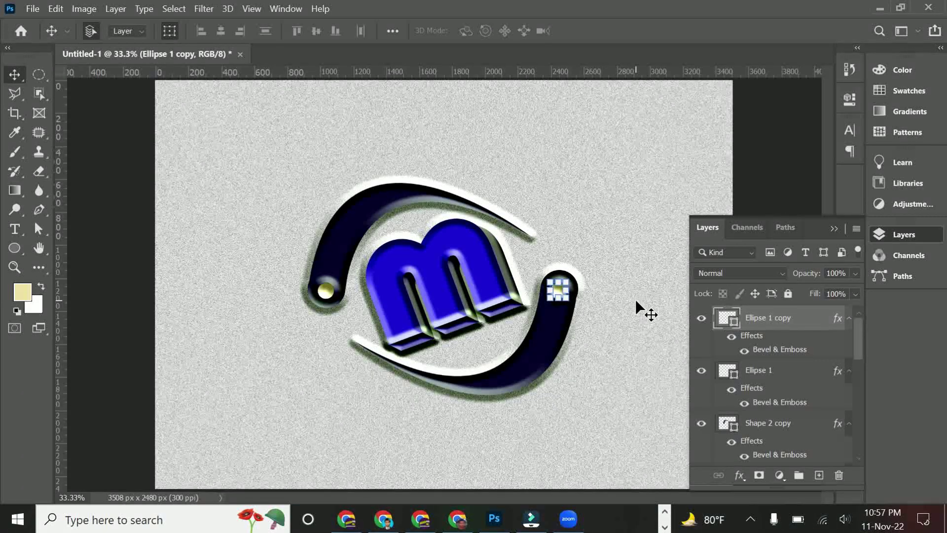
pyautogui.click(634, 300)
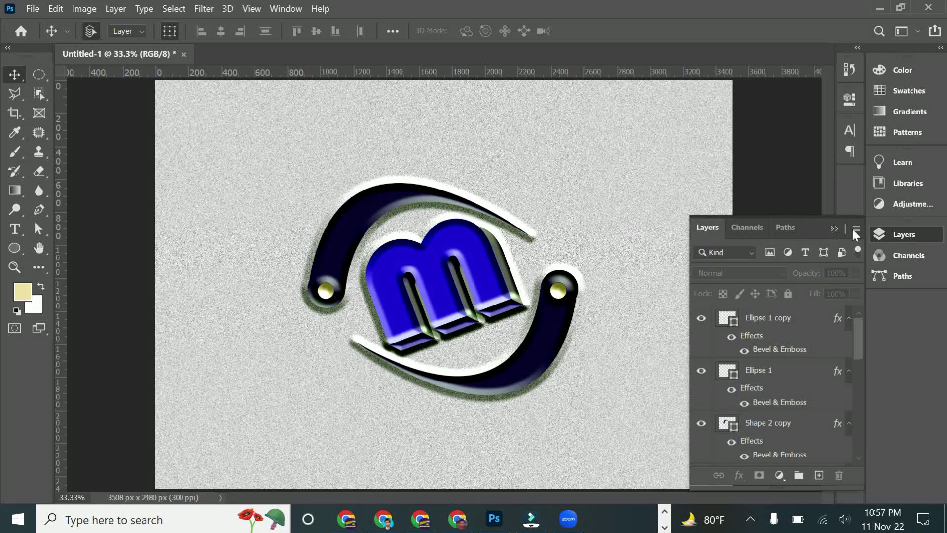
pyautogui.click(834, 229)
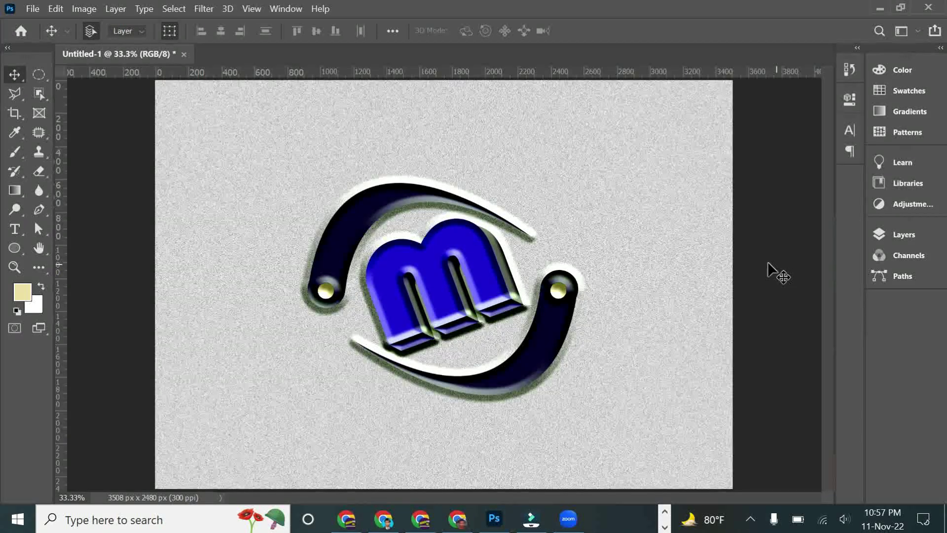
pyautogui.moveTo(217, 191); pyautogui.dragTo(604, 406)
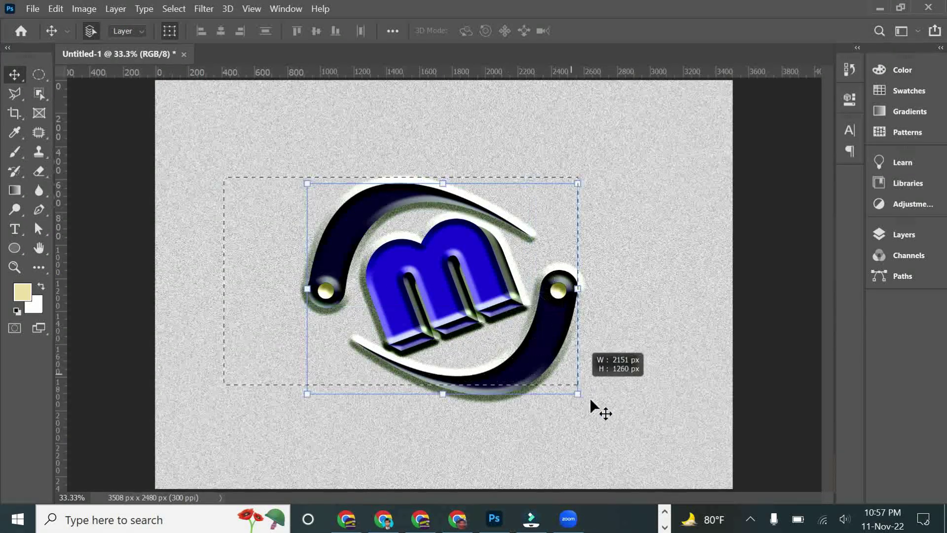
pyautogui.click(784, 323)
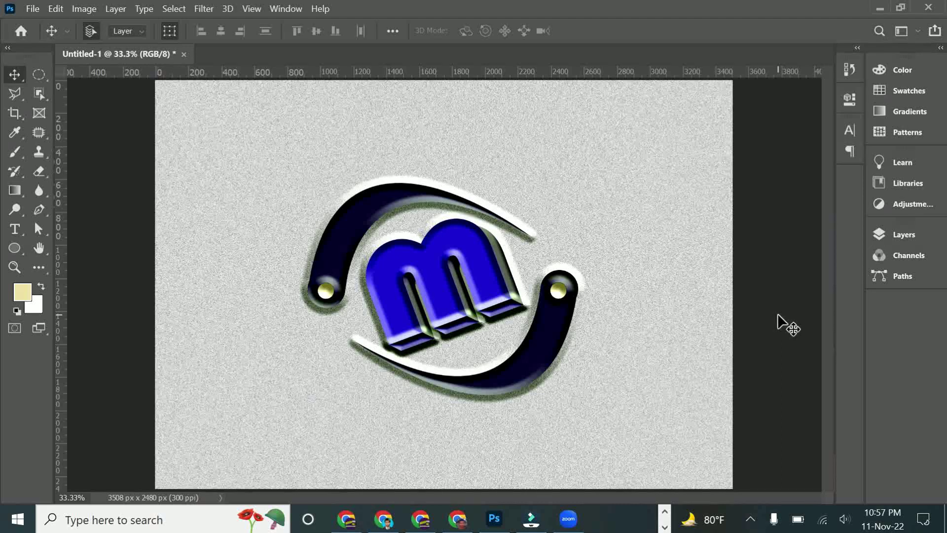